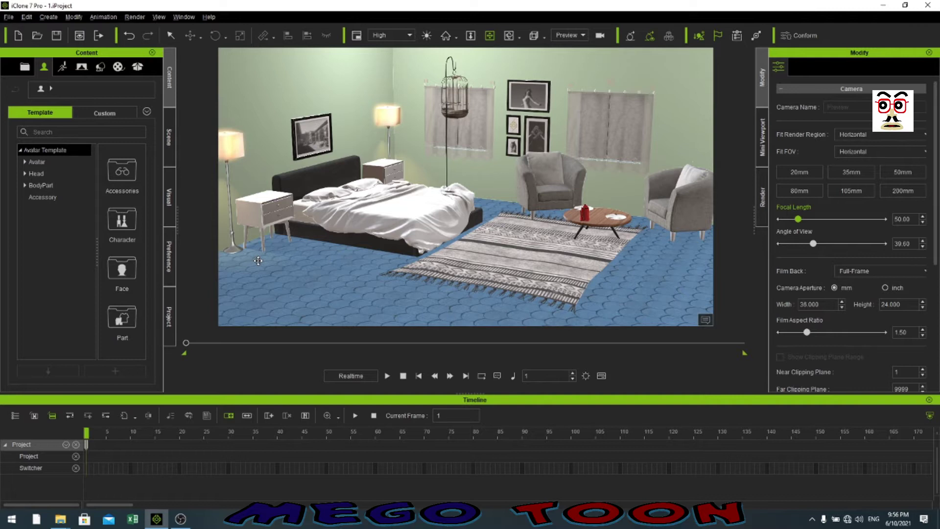
Display the scene's object list and check which workspace layout is active.
left_click(168, 142)
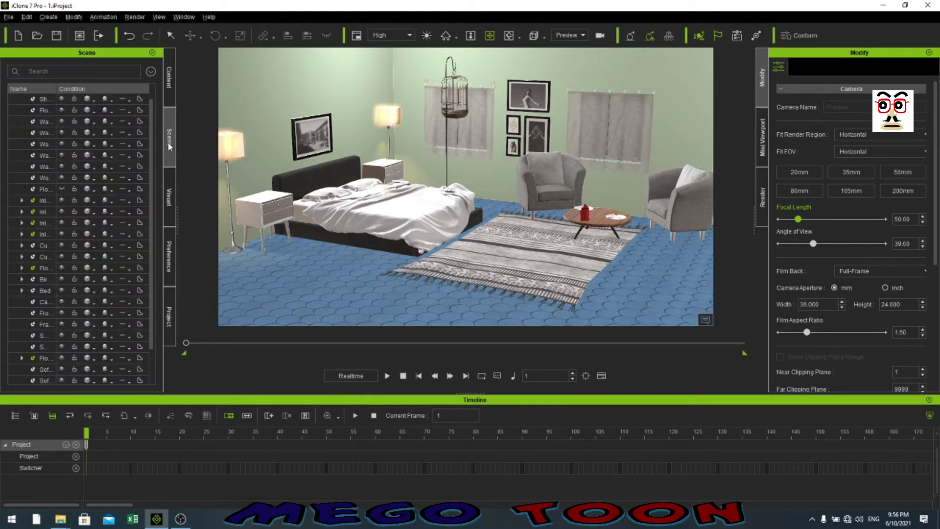
left_click(77, 179)
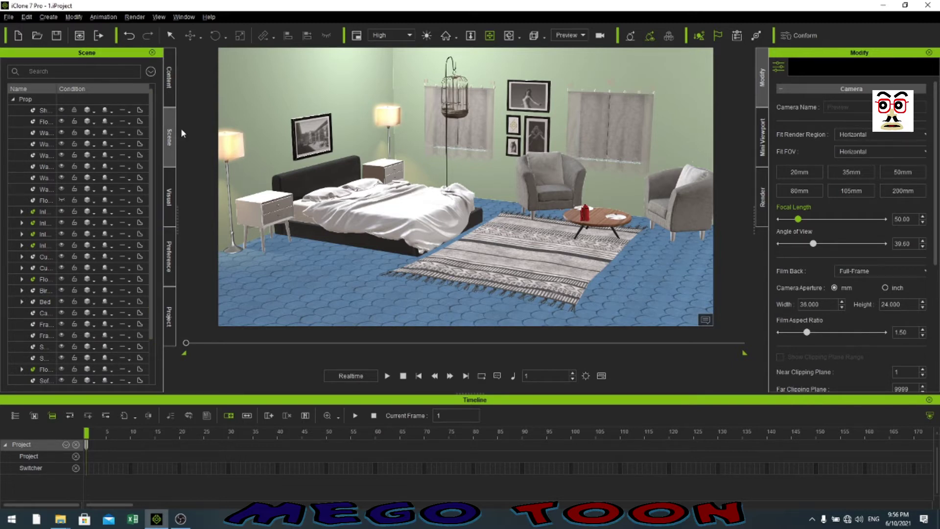
left_click(184, 17)
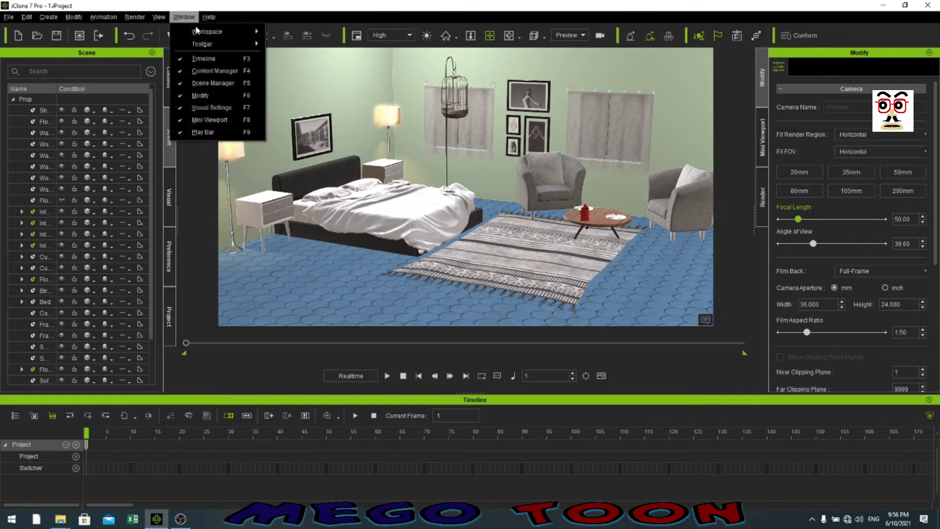
mouse_move(210, 31)
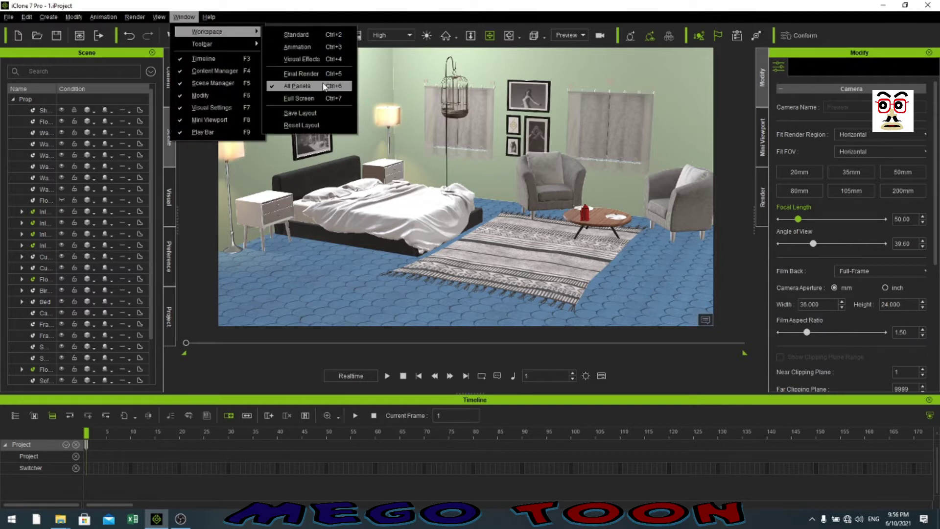
left_click(319, 16)
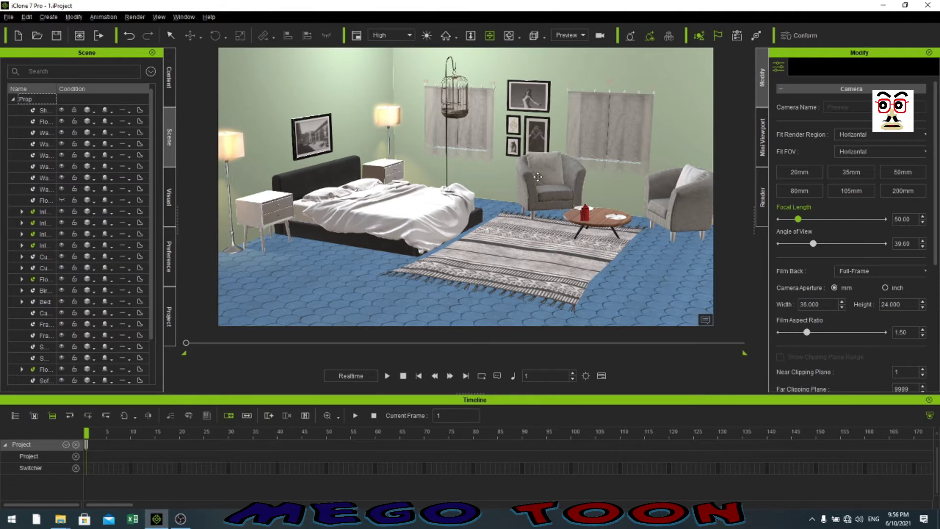
Select the armchair Sofa_A beneath the picture frames and toggle its visibility off and back on.
key("q")
left_click(546, 172)
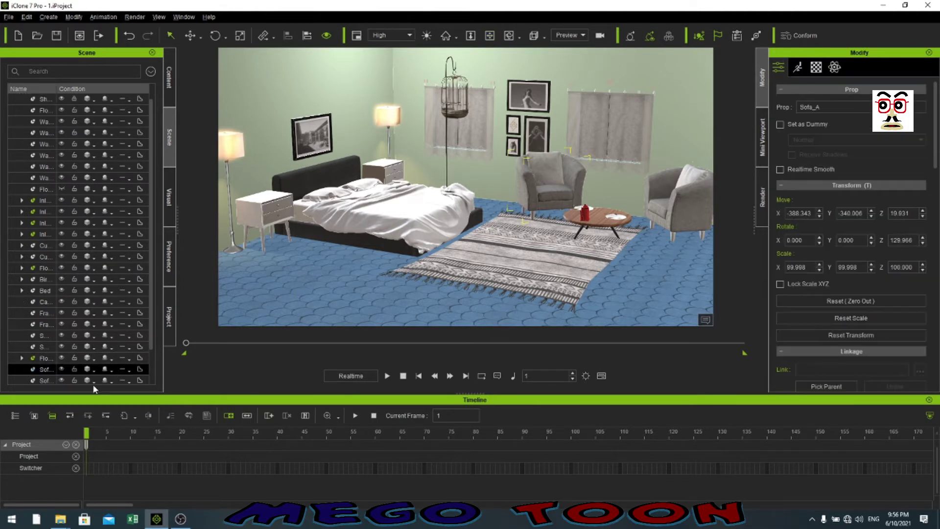
left_click(62, 369)
left_click(62, 369)
left_click(62, 369)
left_click(62, 369)
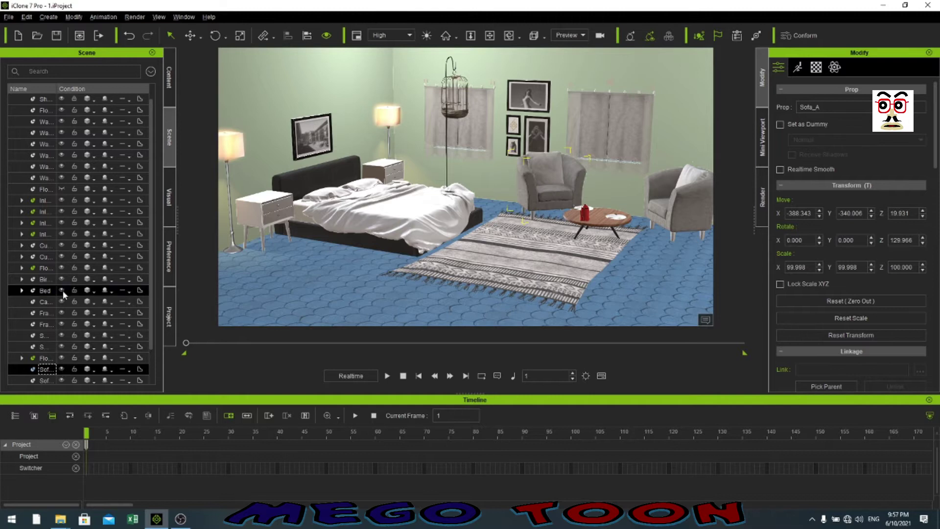
Select the wall picture group Frame_A from the object list and toggle its visibility off and back on.
left_click(63, 323)
left_click(62, 323)
left_click(62, 323)
left_click(61, 323)
left_click(61, 323)
left_click(62, 323)
scroll(86, 299, "down", 1)
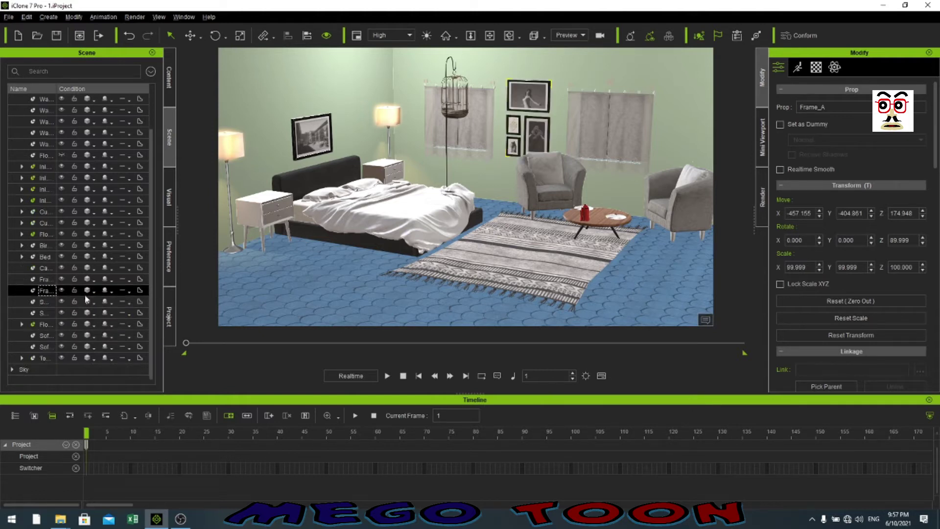
scroll(86, 298, "up", 1)
left_click(43, 325, "ctrl")
left_click(88, 321, "ctrl")
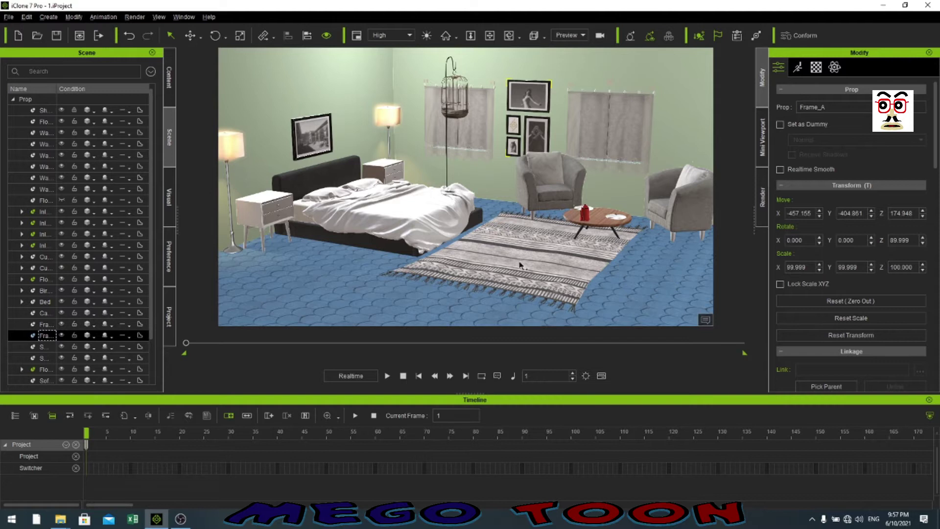
Browse the characters available in the Avatar folder of the template content library.
left_click(175, 83)
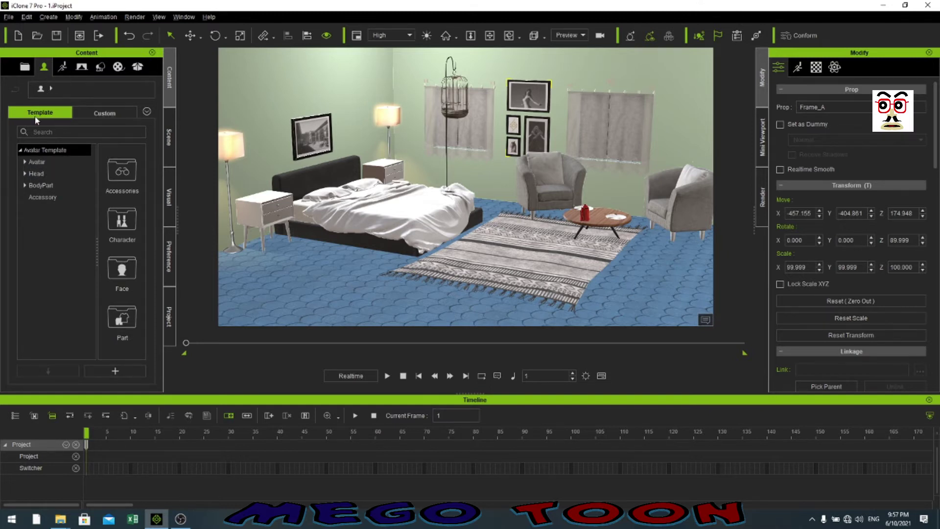
left_click(119, 109)
left_click(49, 113)
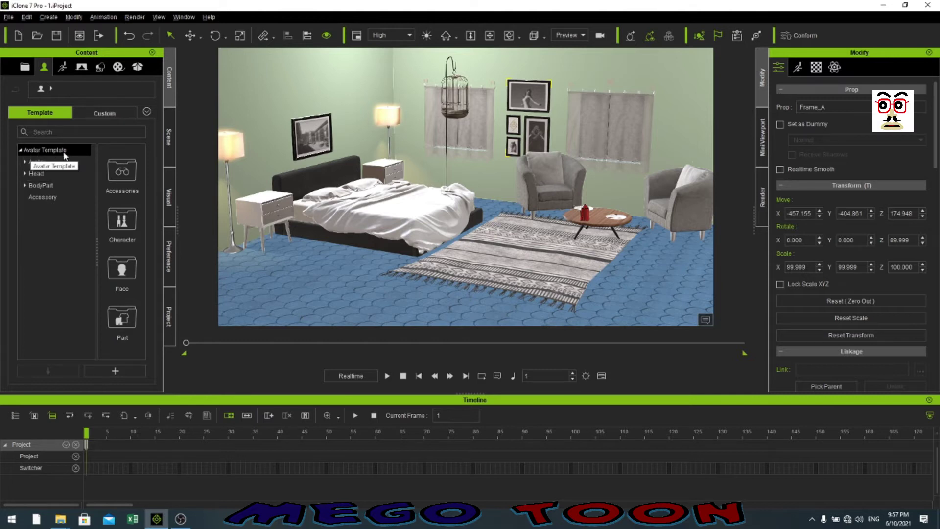
left_click(32, 162)
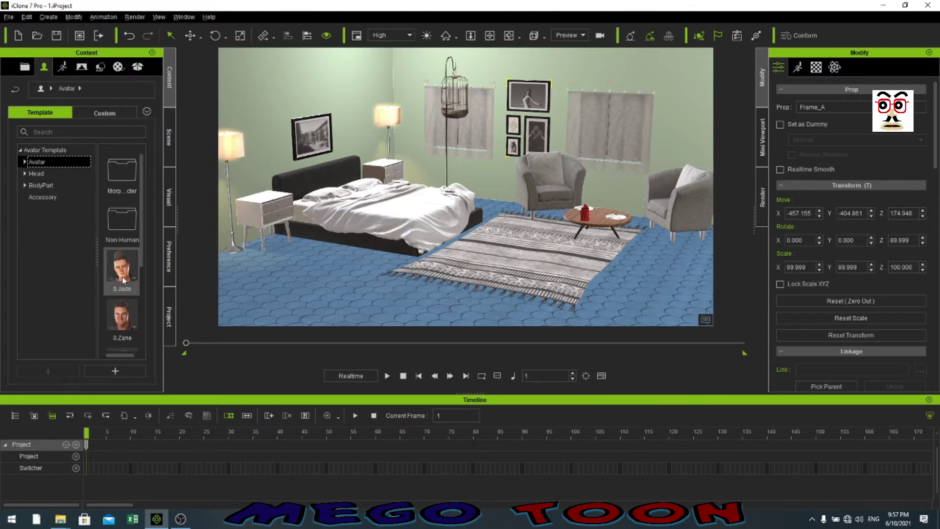
scroll(122, 244, "down", 3)
scroll(128, 230, "up", 3)
scroll(125, 274, "down", 3)
scroll(122, 290, "up", 3)
scroll(126, 303, "down", 3)
scroll(120, 289, "up", 3)
Locate the Avatar template content on disk and open its Character folder.
right_click(39, 162)
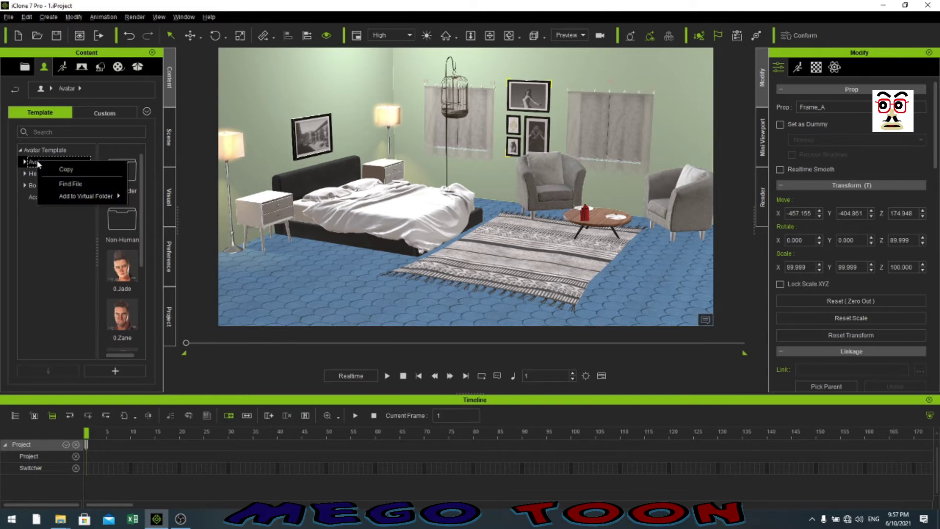
left_click(91, 185)
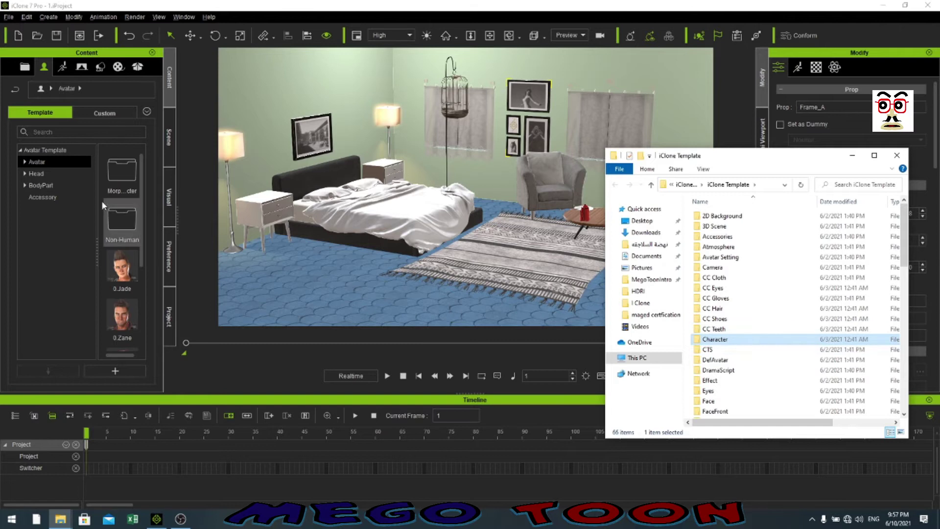
double_click(708, 339)
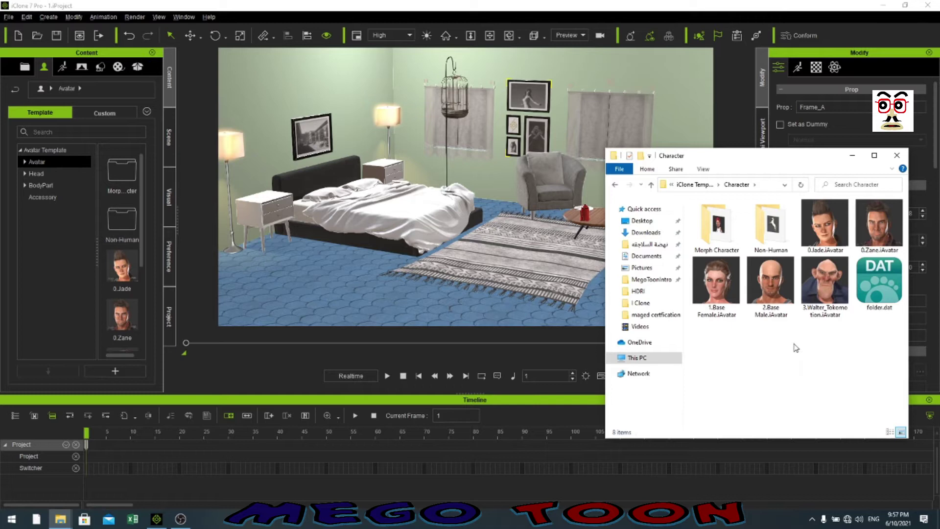
Look at the avatar files inside the Morph Character and Non-Human folders.
left_click(719, 230)
double_click(719, 229)
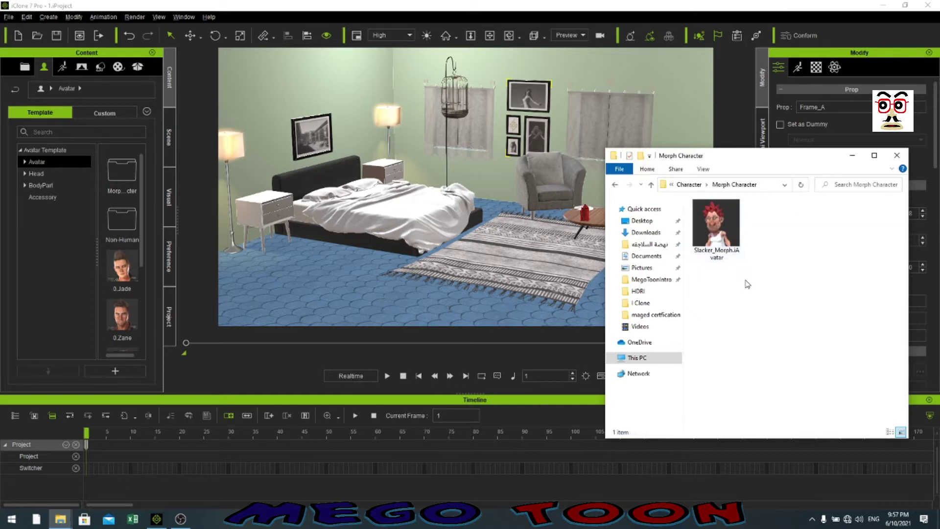
key("alt+Left")
double_click(771, 229)
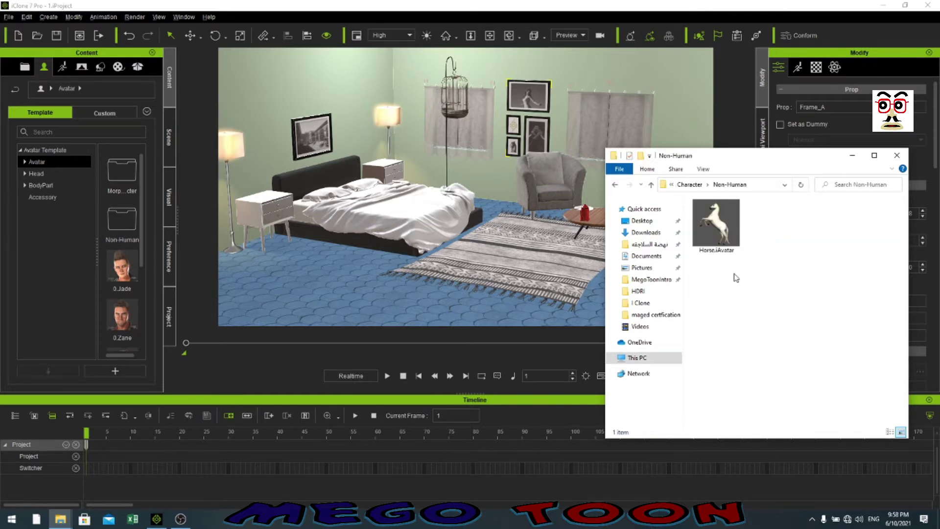
Switch the Non-Human folder's display to List and return it to Large icons.
right_click(736, 277)
mouse_move(758, 281)
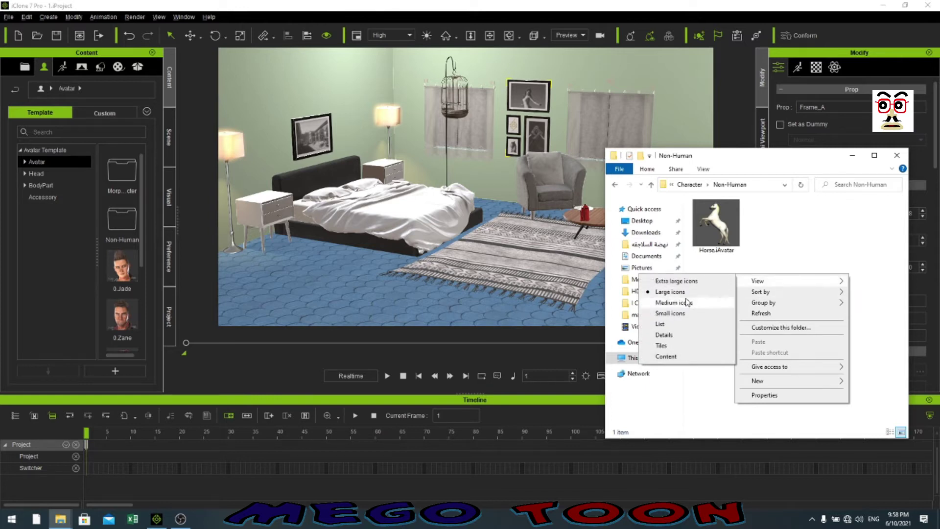
left_click(691, 323)
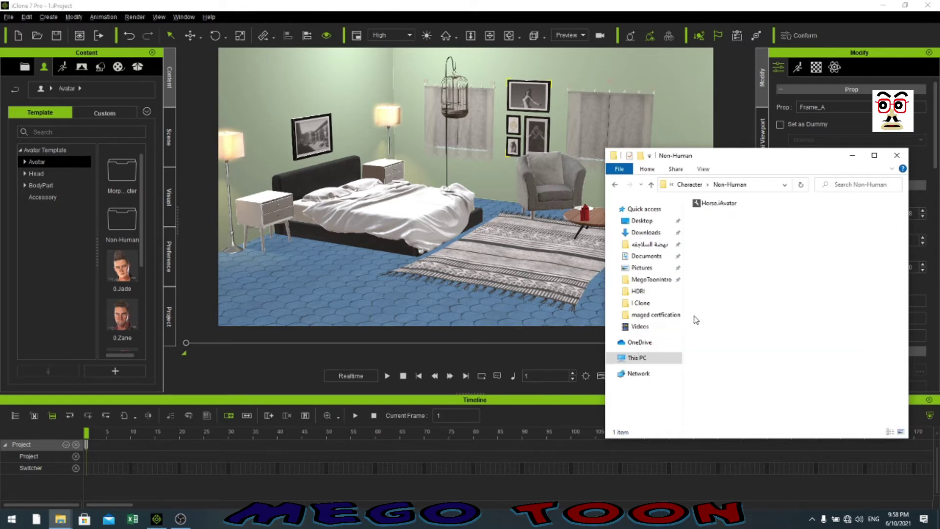
right_click(749, 257)
mouse_move(772, 265)
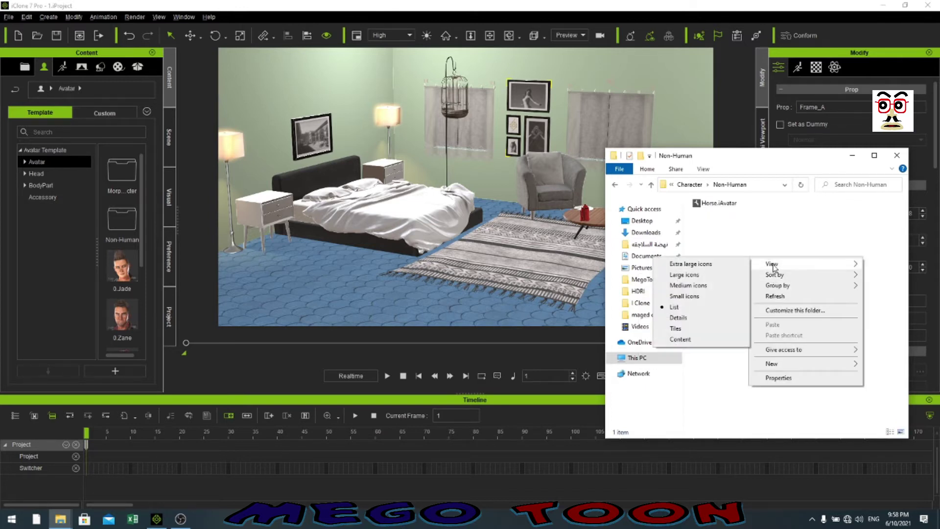
left_click(727, 275)
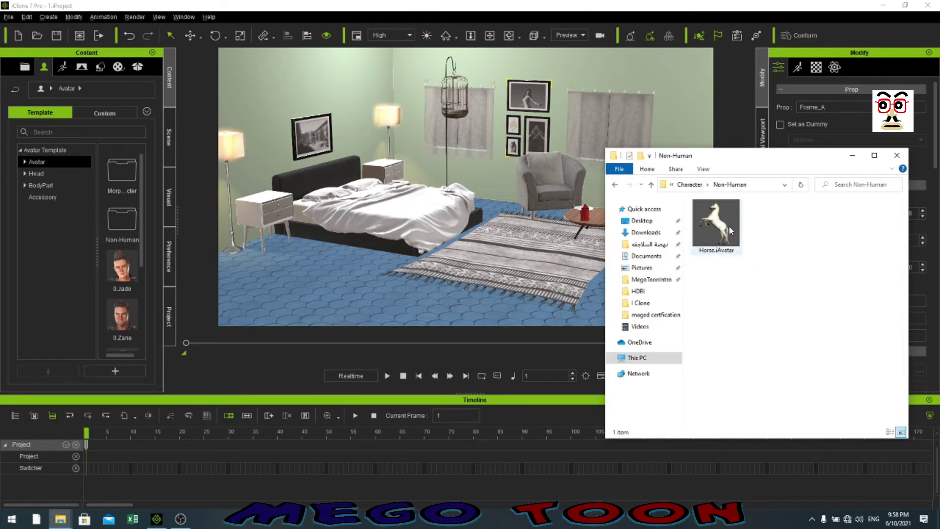
Return to the Character folder and add the 0.Jade avatar to the room near the coffee table.
key("BackSpace")
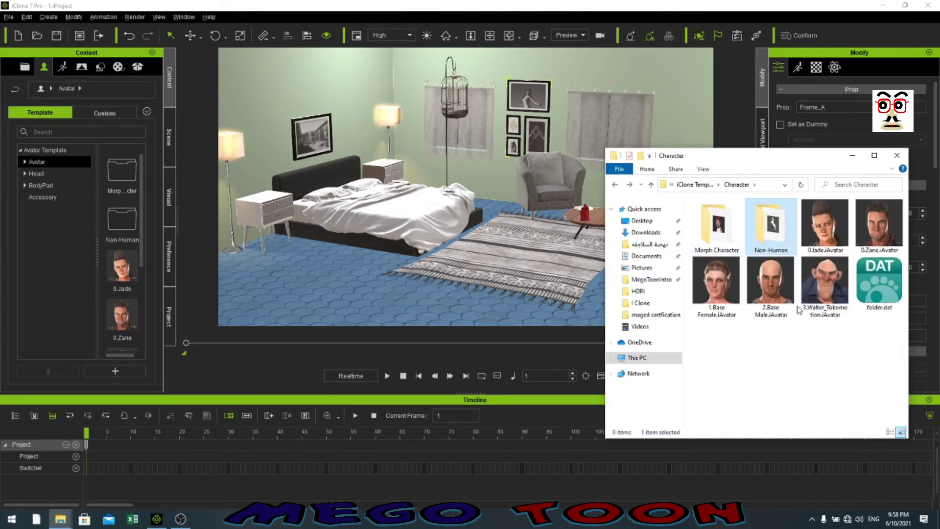
left_click_drag(825, 225, 559, 224)
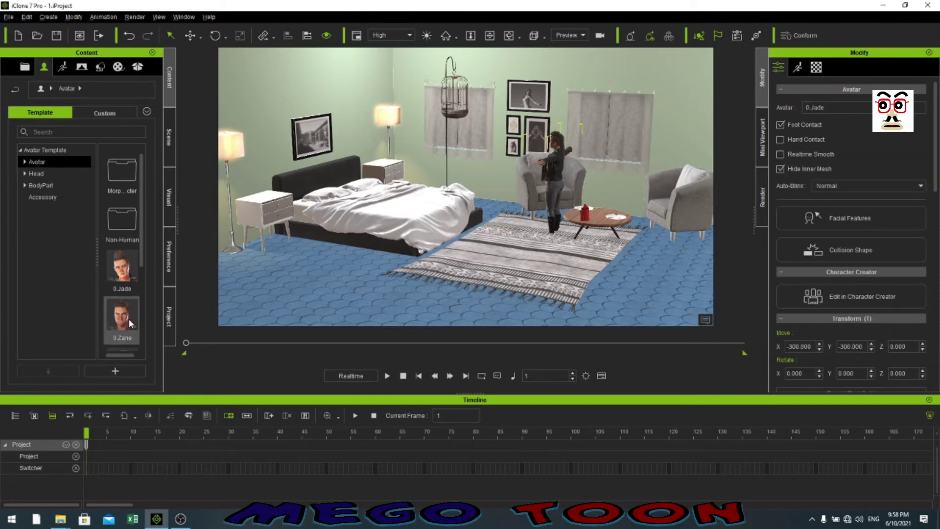
Add the 0.Zane avatar from the template library and move it onto the rug, about X -253, Y -353.
left_click_drag(123, 322, 484, 213)
key("w")
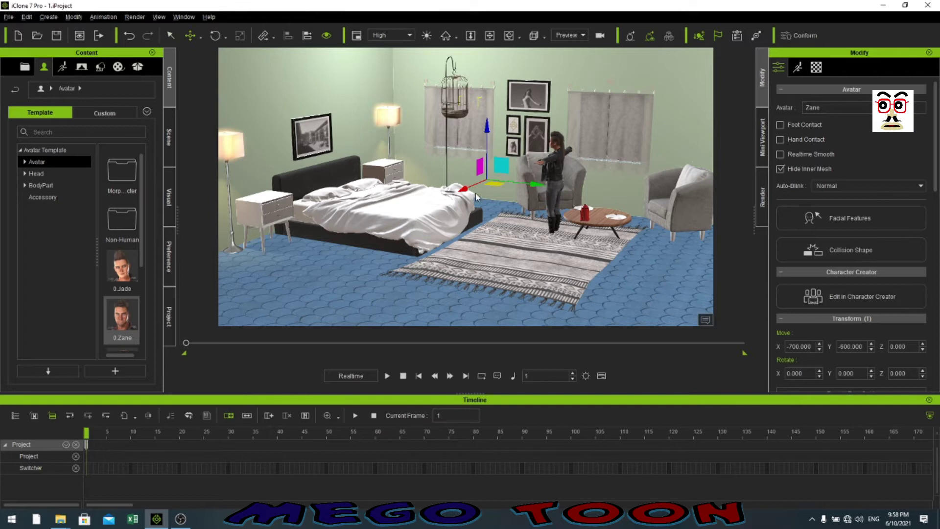
left_click_drag(469, 188, 357, 268)
left_click_drag(425, 234, 559, 265)
Set the Zane avatar's Z rotation to 90.
left_click_drag(912, 373, 859, 373)
type("90")
key("Return")
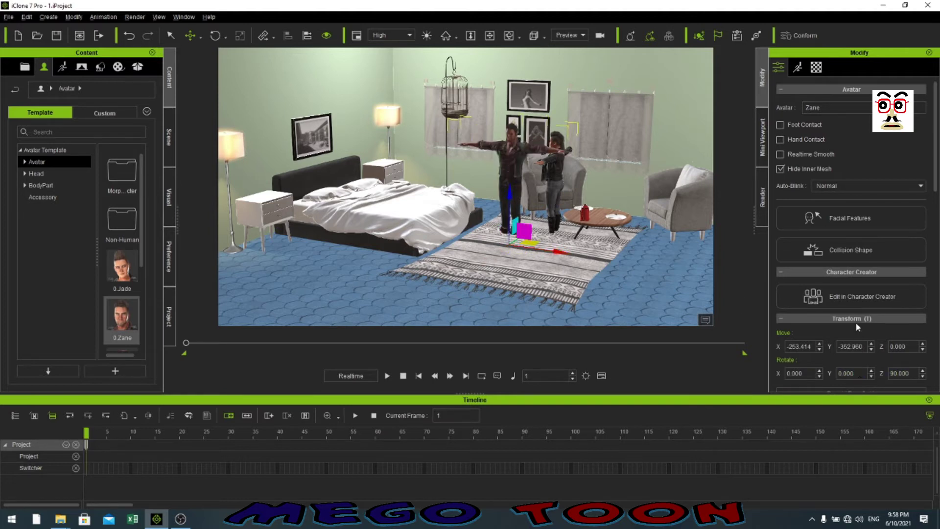
Move the Jade avatar next to the armchair beyond the coffee table, about X -310, Y -158.
left_click(561, 179)
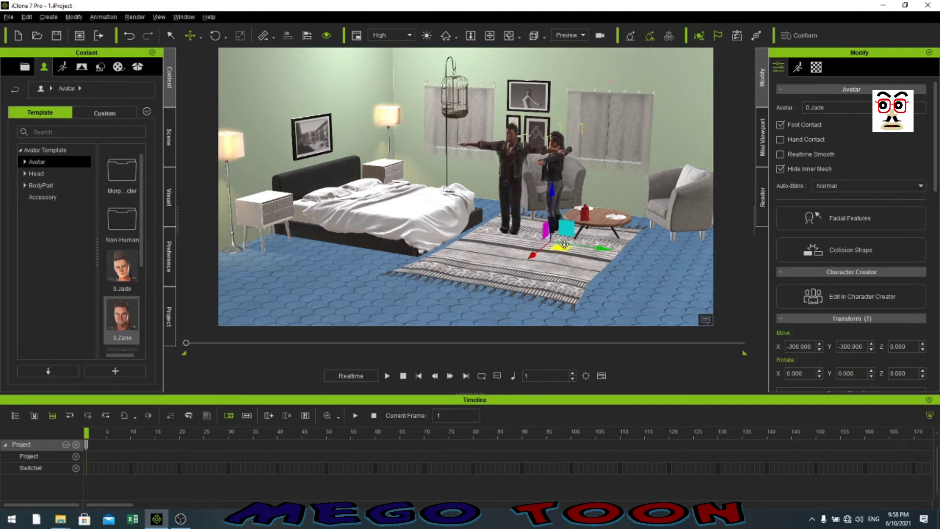
left_click_drag(560, 249, 654, 259)
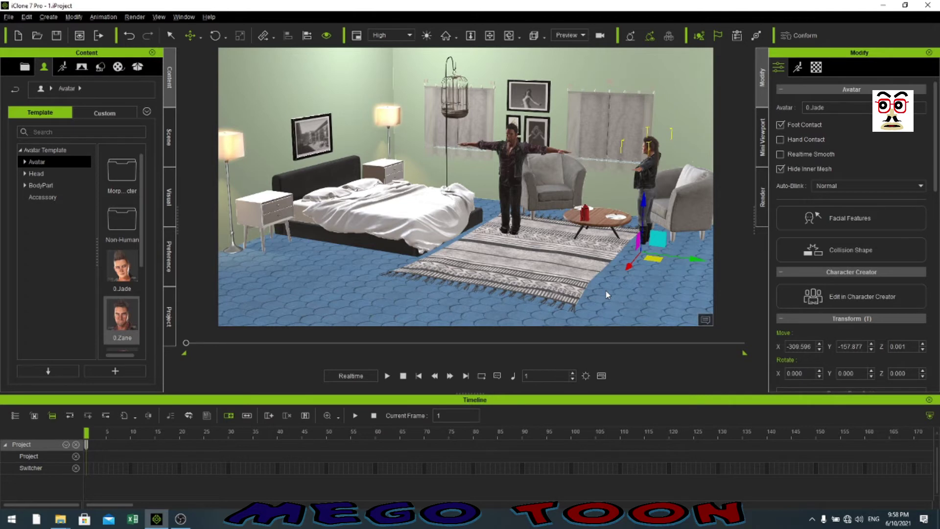
Raise the Jade avatar so her feet stand on the blue floor, about Z 16.7.
right_click_drag(606, 292, 588, 245)
right_click_drag(635, 292, 654, 250)
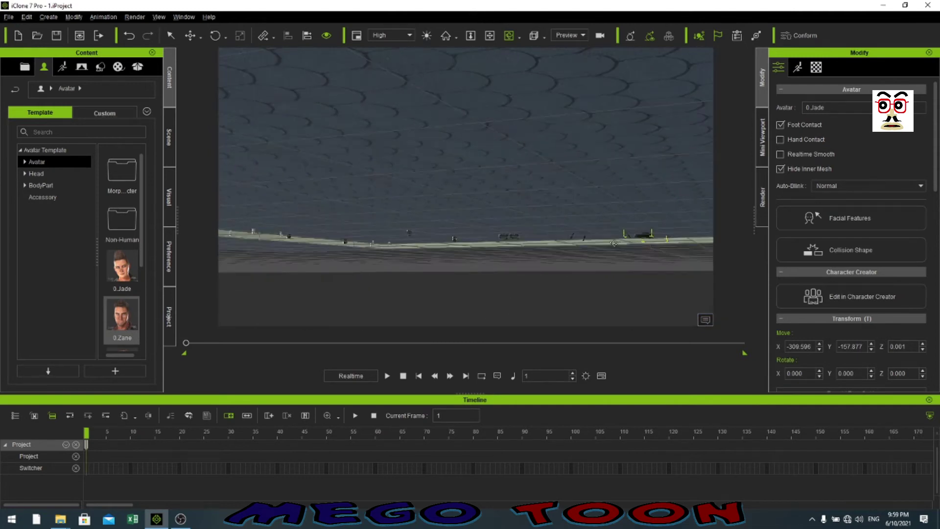
right_click_drag(630, 218, 637, 251)
left_click_drag(643, 196, 651, 190)
mouse_move(537, 297)
right_mouse_down()
mouse_move(535, 273)
mouse_move(541, 295)
right_mouse_up()
key("e")
key("w")
left_click_drag(646, 190, 645, 190)
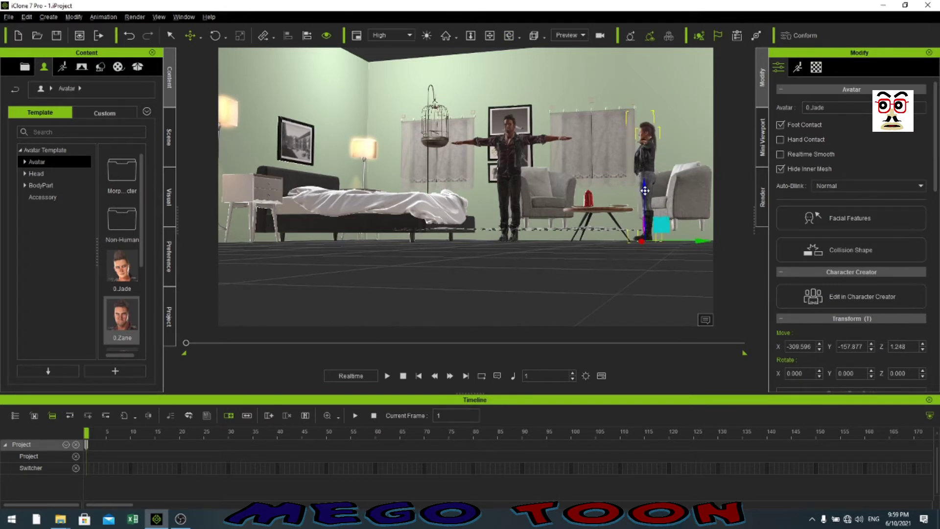
right_click_drag(644, 191, 654, 226)
left_click_drag(645, 192, 644, 182)
left_click_drag(645, 176, 645, 179)
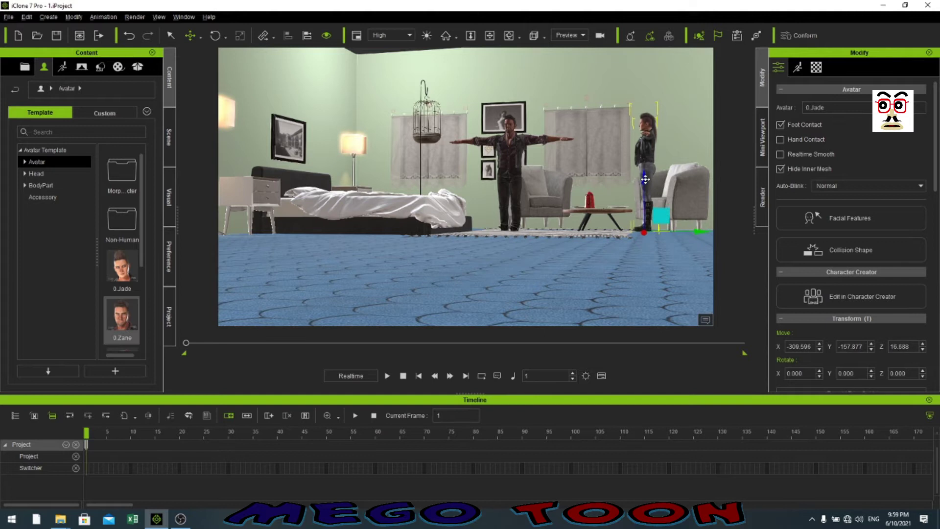
Raise the Zane avatar so his feet rest on the rug, about Z 18.8.
middle_click_drag(646, 275, 583, 270)
scroll(648, 233, "up", 2)
scroll(651, 235, "up", 3)
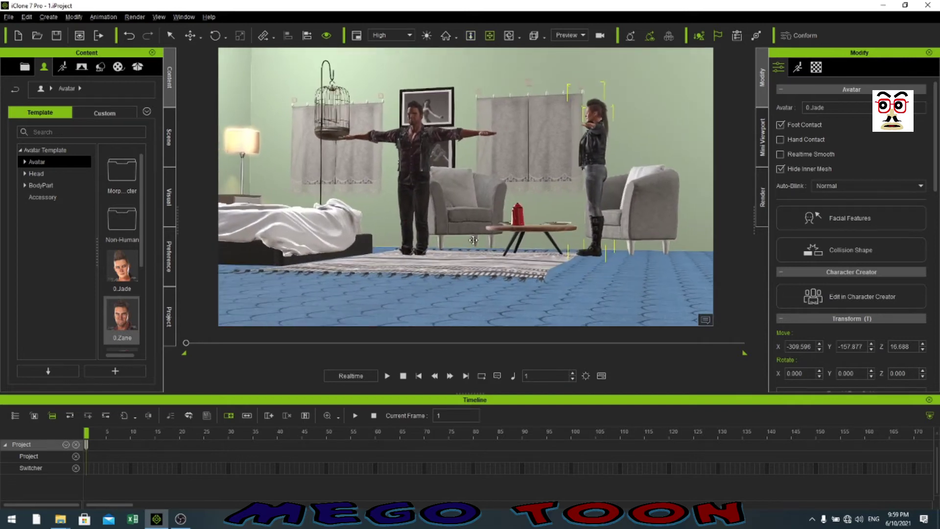
left_click(418, 216)
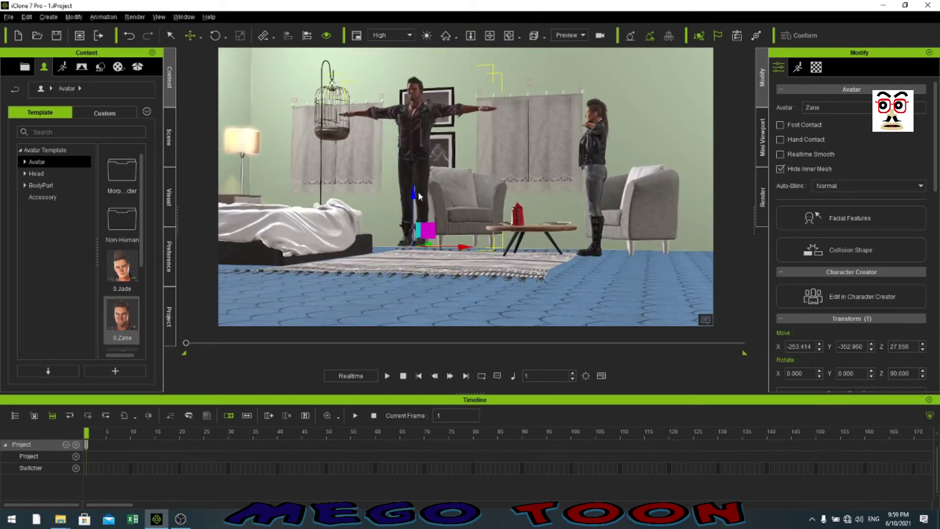
left_click_drag(419, 201, 419, 202)
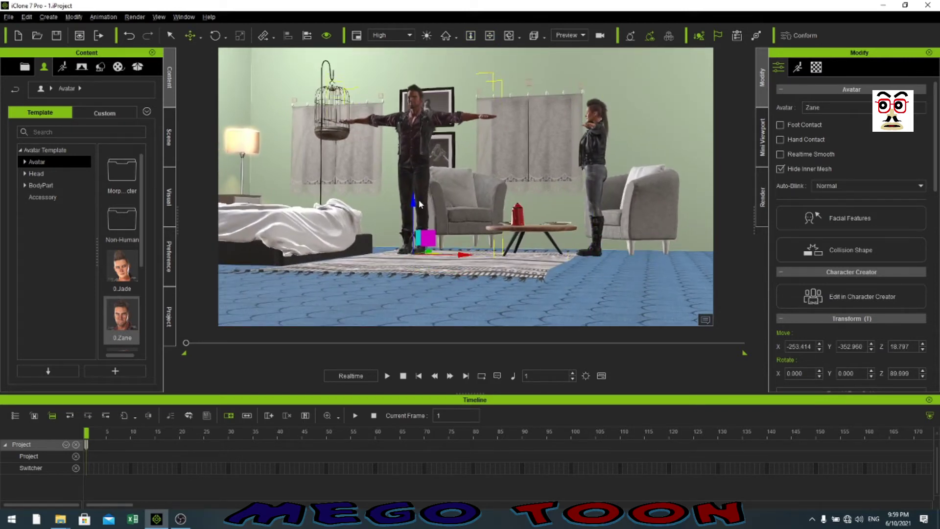
Raise the bed so its legs stand on the blue floor, about Z 16.
left_click(275, 252)
left_click_drag(231, 220, 235, 207)
middle_click_drag(347, 291, 452, 224)
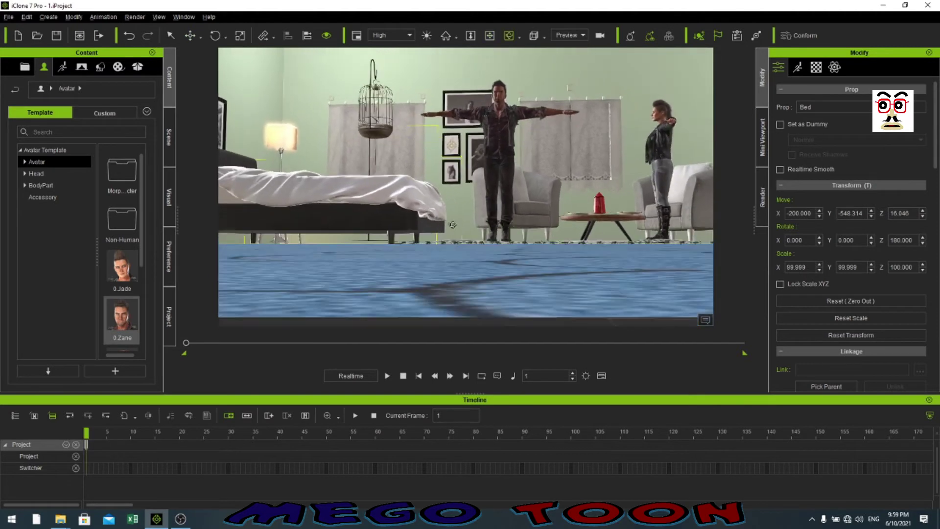
middle_click_drag(441, 262, 296, 254)
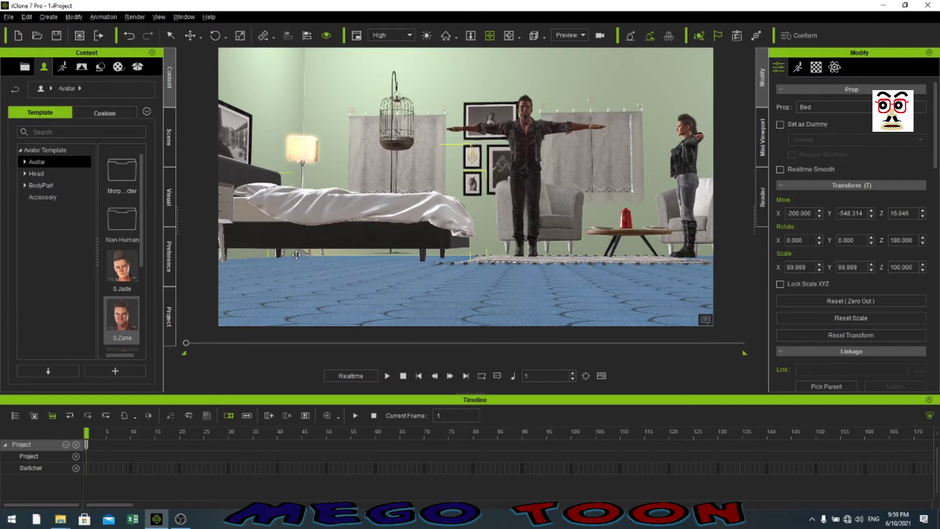
Lower the bed slightly so its legs rest on the blue floor, about Z 14.9.
left_click(310, 255)
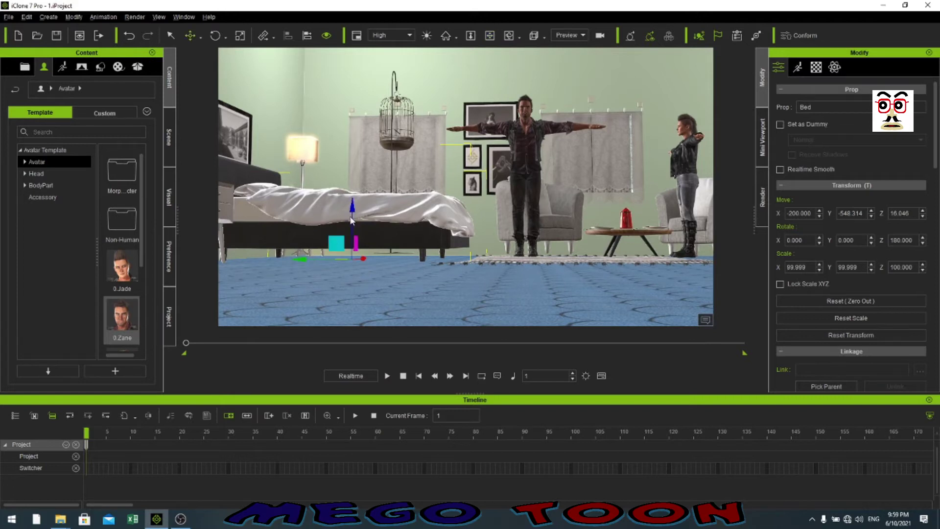
left_click_drag(351, 211, 350, 213)
right_click_drag(364, 240, 501, 289)
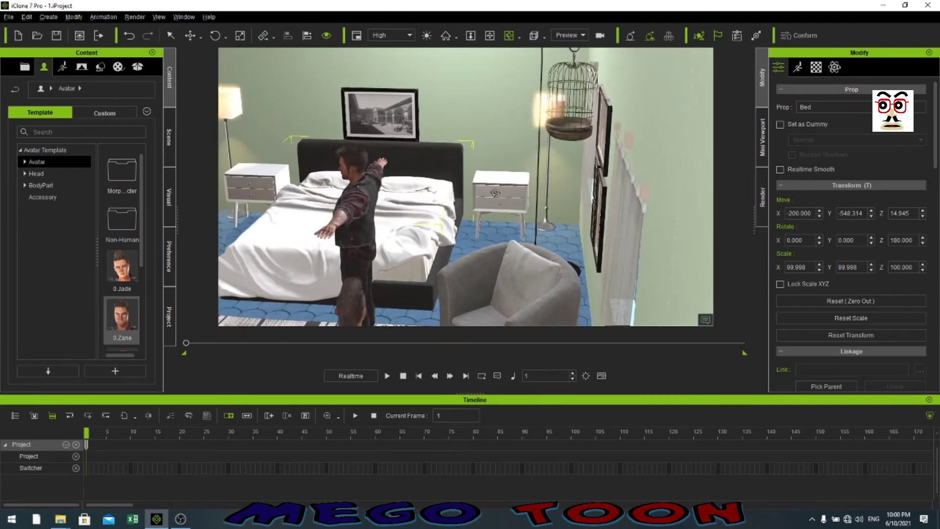
Raise the bedside cabinet on the armchair side of the bed toward floor level, about Z 7.1.
left_click(499, 195)
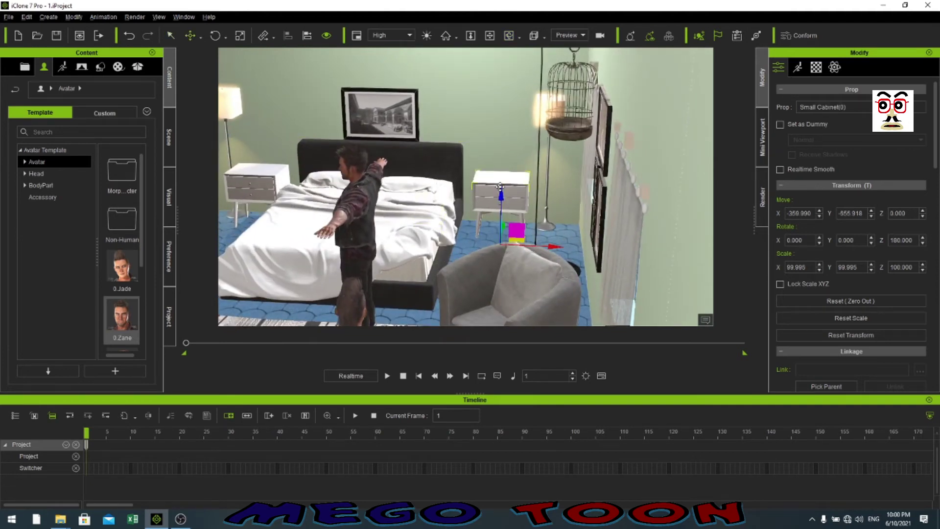
left_click_drag(501, 192, 501, 196)
right_click_drag(496, 264, 497, 155)
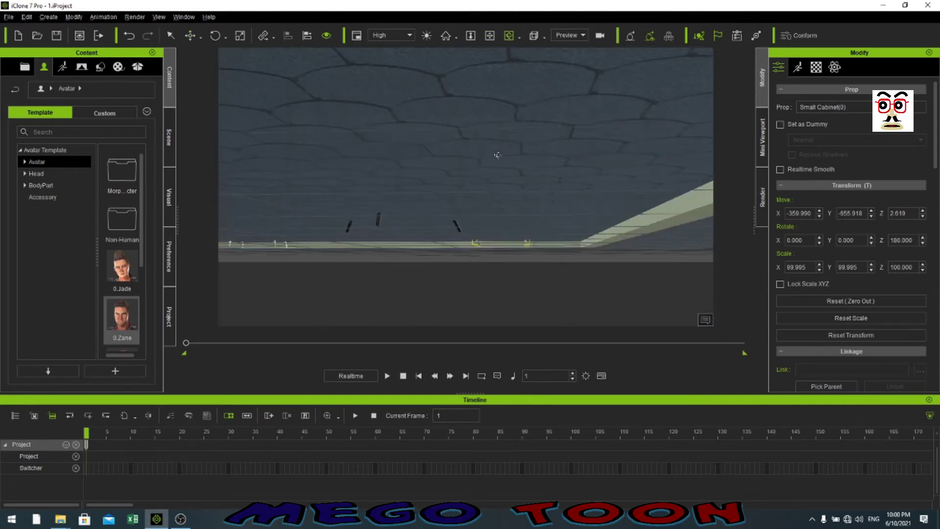
middle_click_drag(497, 155, 499, 219)
left_click_drag(500, 190, 499, 188)
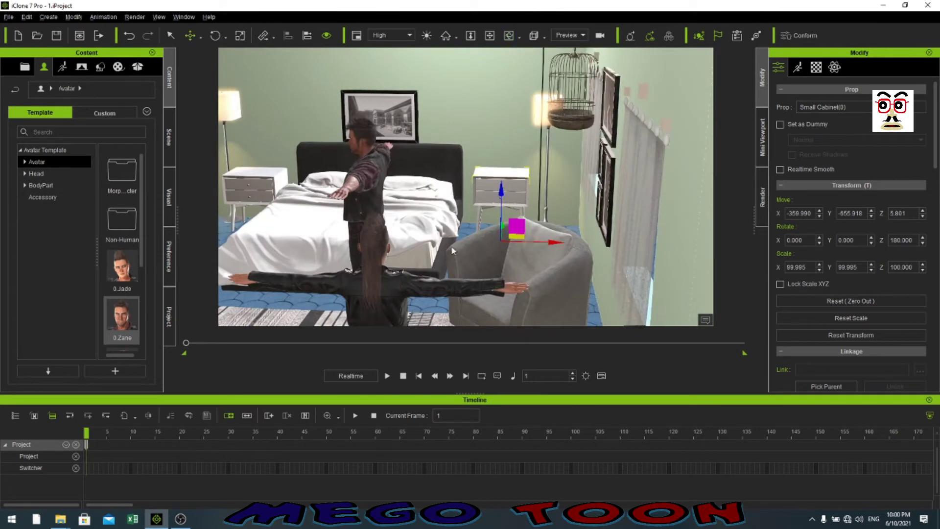
middle_click_drag(431, 261, 442, 175)
middle_click_drag(457, 207, 508, 160)
left_click(523, 94)
left_click_drag(518, 89, 519, 87)
Raise the bedside cabinet on the side of the bed away from the armchairs, about Z 11.2.
left_click(249, 89)
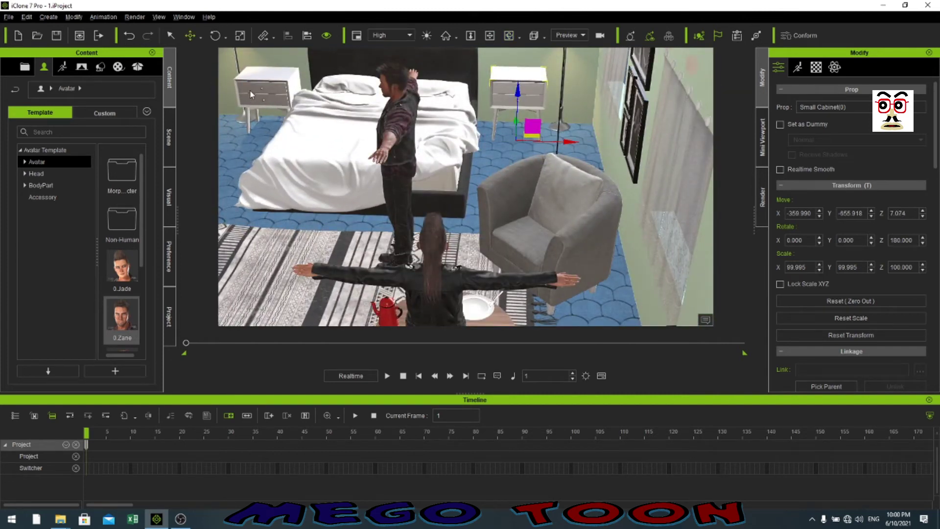
mouse_move(269, 89)
left_mouse_down()
mouse_move(270, 79)
mouse_move(272, 93)
left_mouse_up()
right_click_drag(299, 104, 330, 75)
scroll(330, 75, "up", 8)
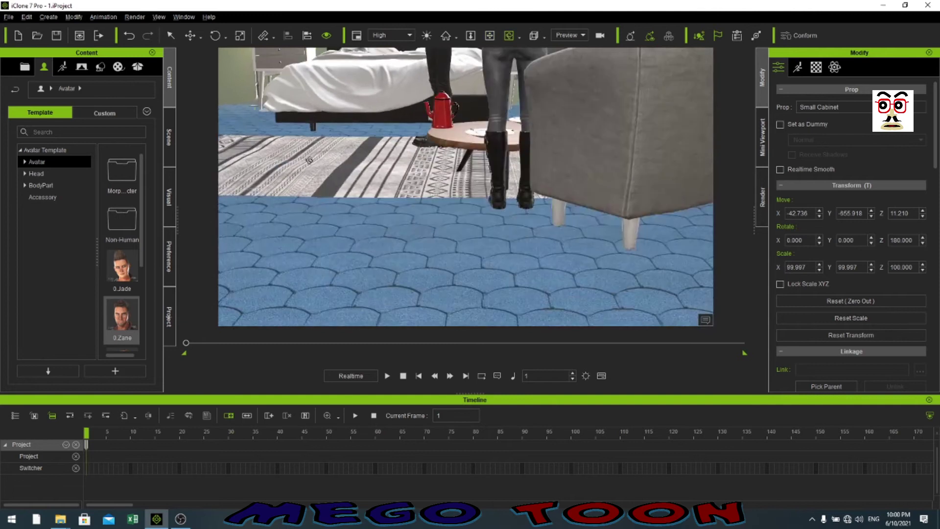
right_click_drag(386, 141, 562, 263)
right_click_drag(411, 160, 358, 121)
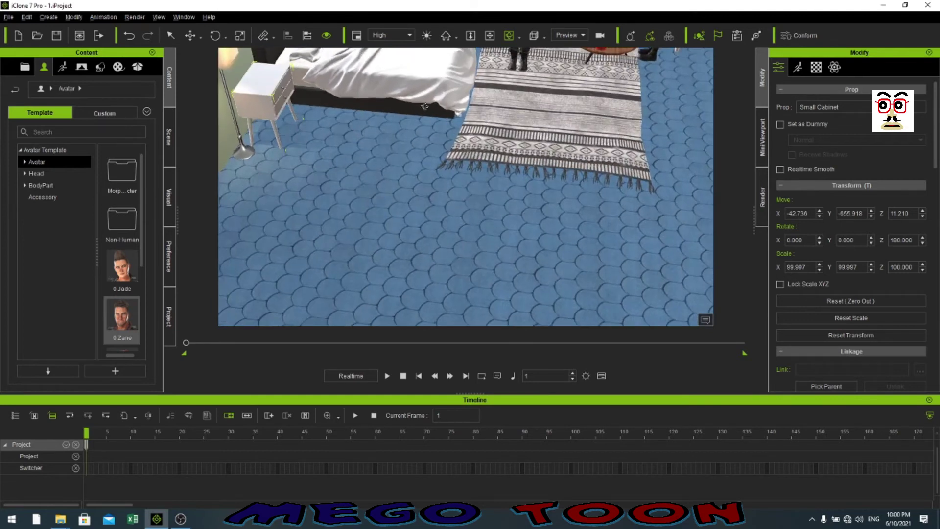
middle_click_drag(448, 106, 432, 175)
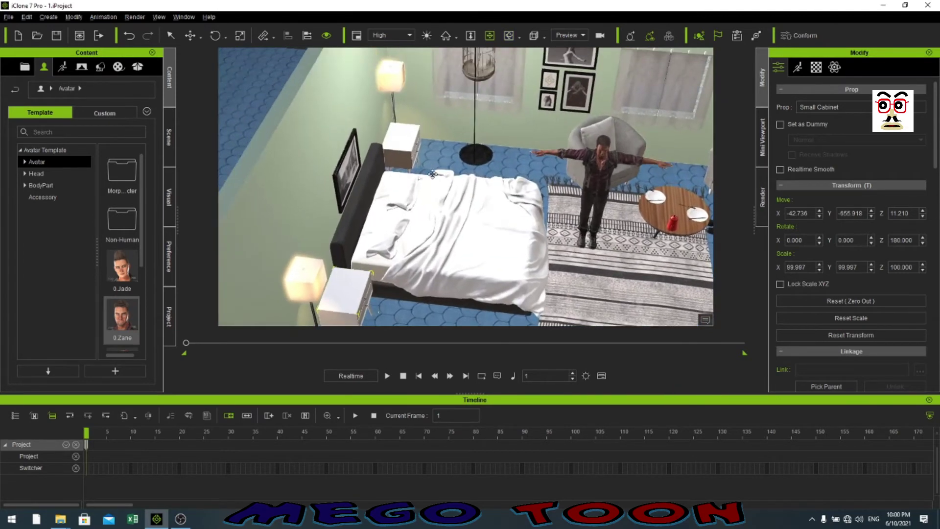
Raise the bedside cabinet near the birdcage further so its legs stand on the floor, about Z 9.1.
left_click(413, 149)
left_click_drag(403, 138, 402, 138)
right_click_drag(449, 225, 510, 218)
right_click_drag(662, 211, 506, 183)
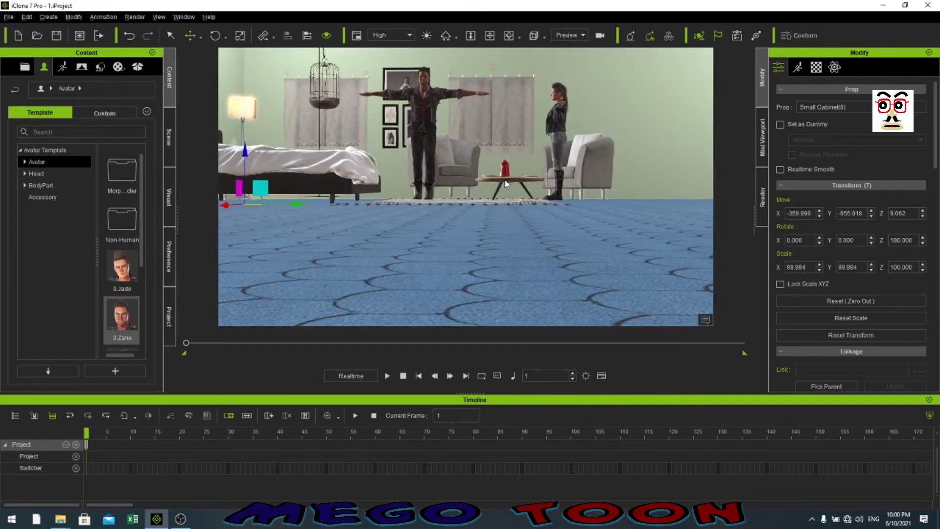
Raise the tea table between the armchairs so its legs stand on the rug, about Z 16.4.
left_click(509, 181)
left_click_drag(510, 160, 510, 150)
right_click_drag(526, 197, 525, 240)
scroll(537, 228, "down", 4)
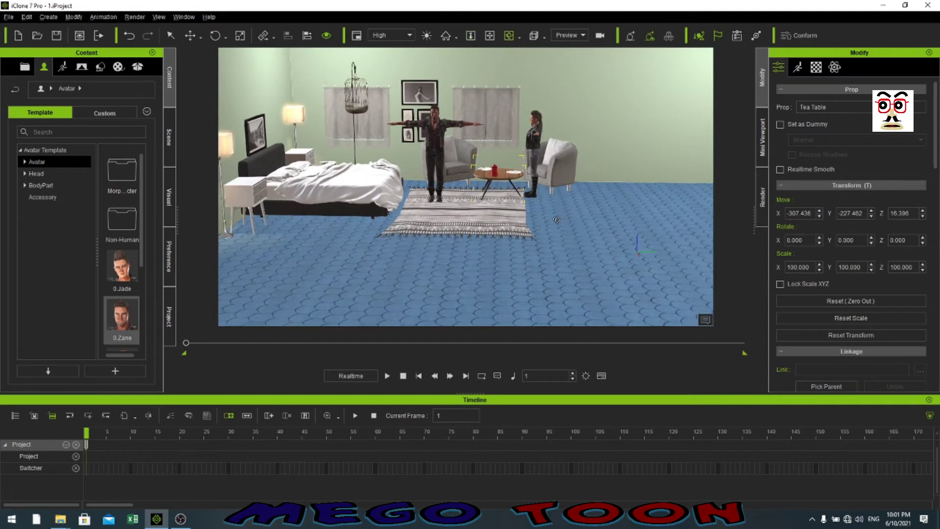
right_click_drag(557, 220, 502, 203)
scroll(501, 203, "up", 8)
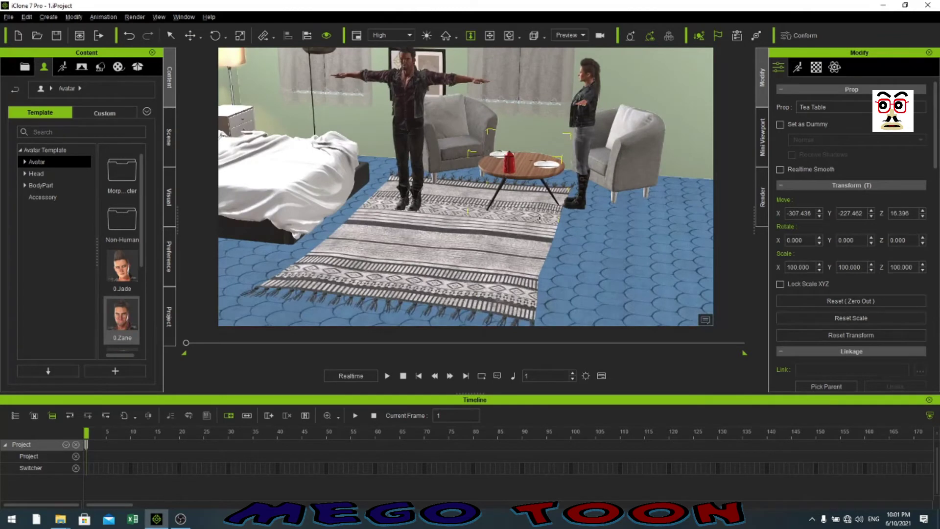
scroll(539, 218, "up", 4)
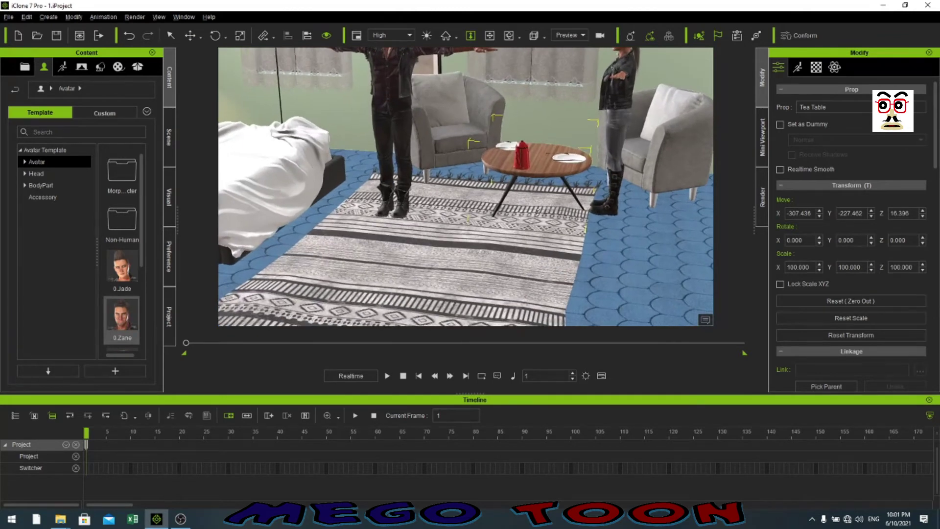
scroll(537, 211, "down", 5)
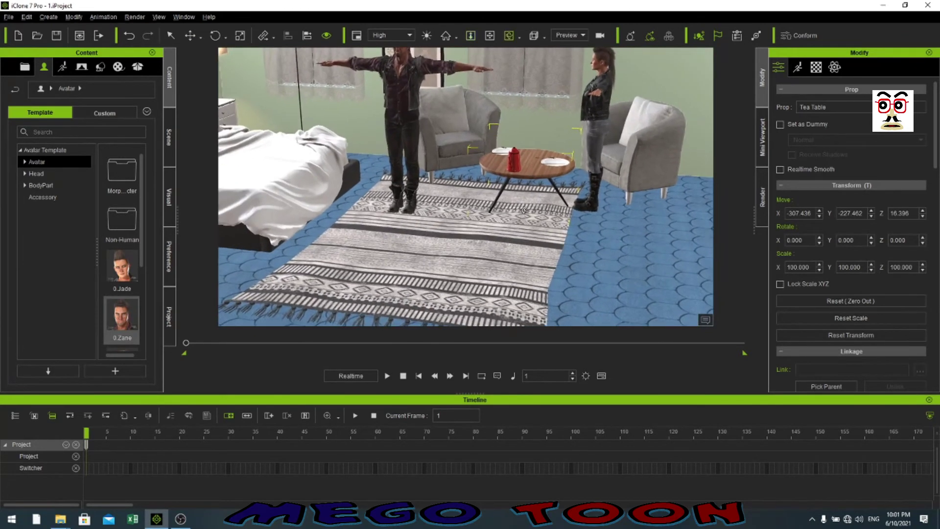
scroll(523, 224, "up", 4)
middle_click_drag(523, 224, 478, 231)
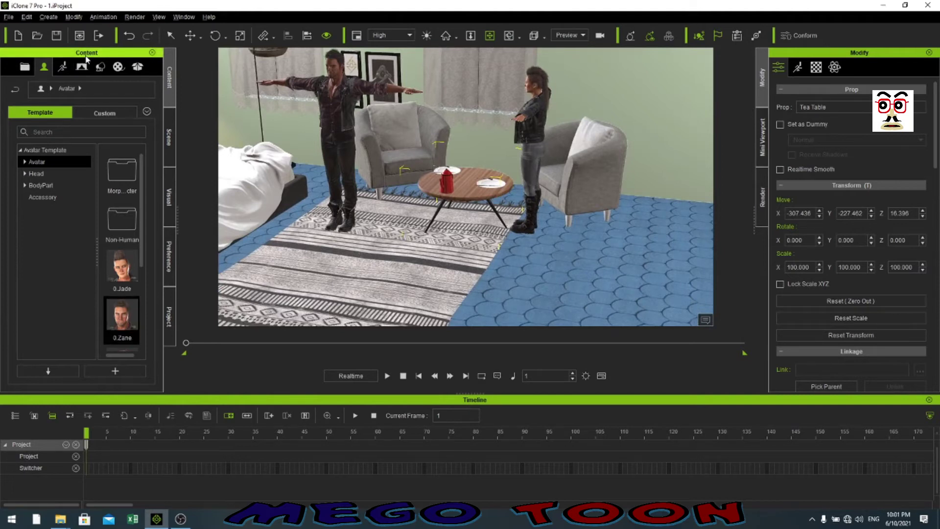
Open the Loft Scene collection of PBR props in the content library's set templates.
left_click(118, 67)
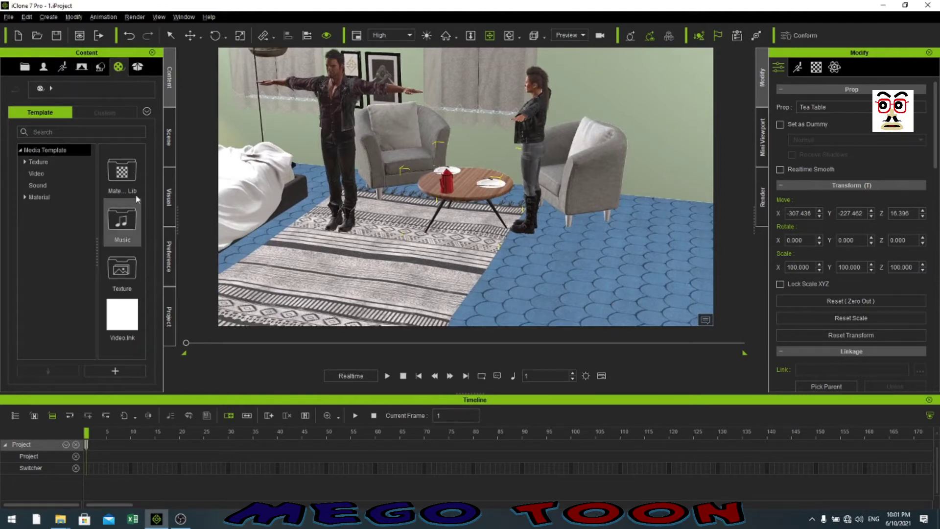
left_click(109, 67)
left_click(26, 165)
left_click(33, 231)
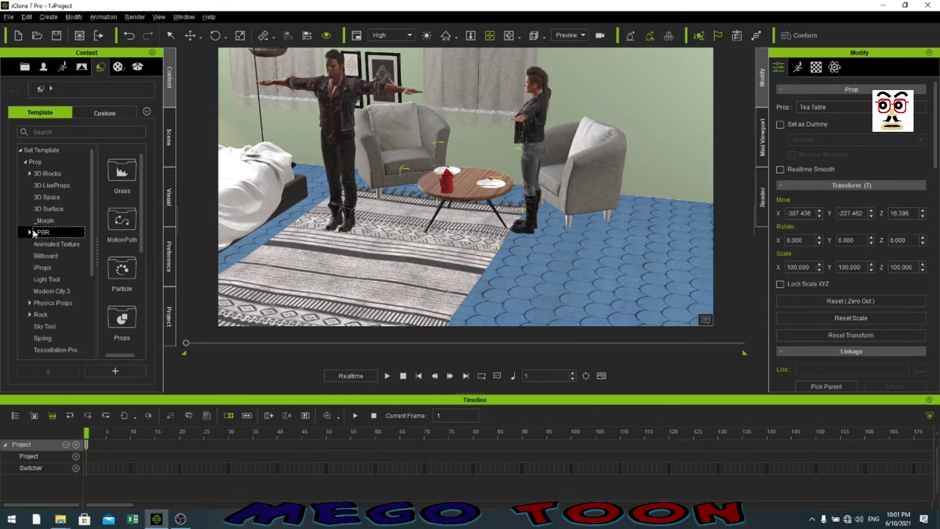
left_click(29, 232)
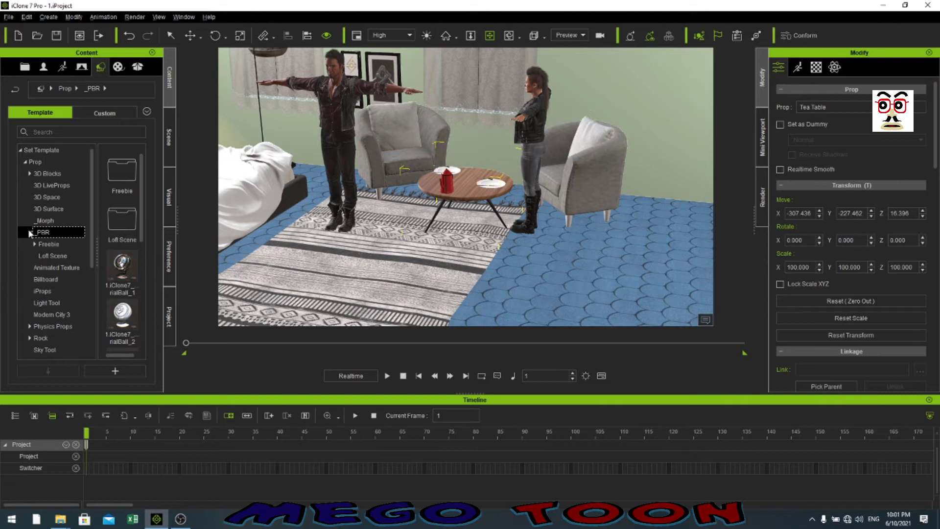
left_click(47, 256)
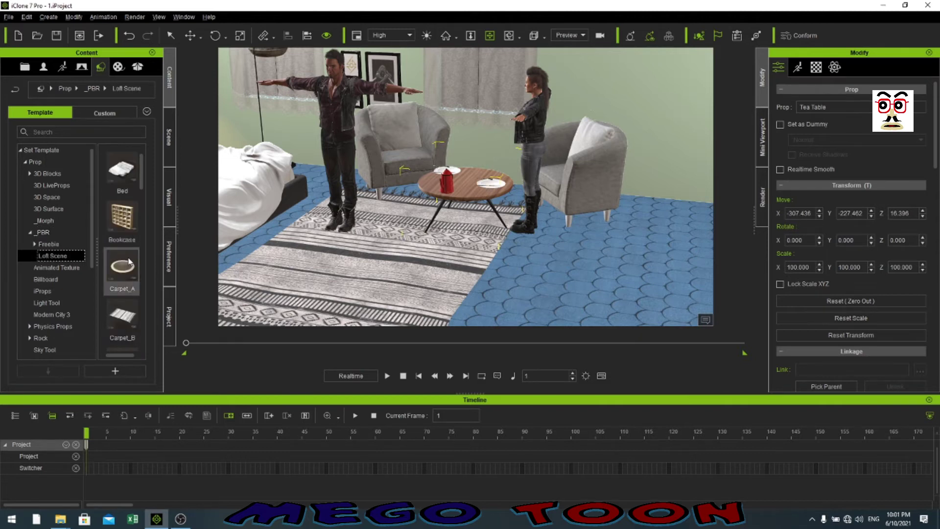
Add a second TeaTable from the Loft Scene props and place it on the open floor, about X -108, Y -54.
scroll(145, 324, "down", 5)
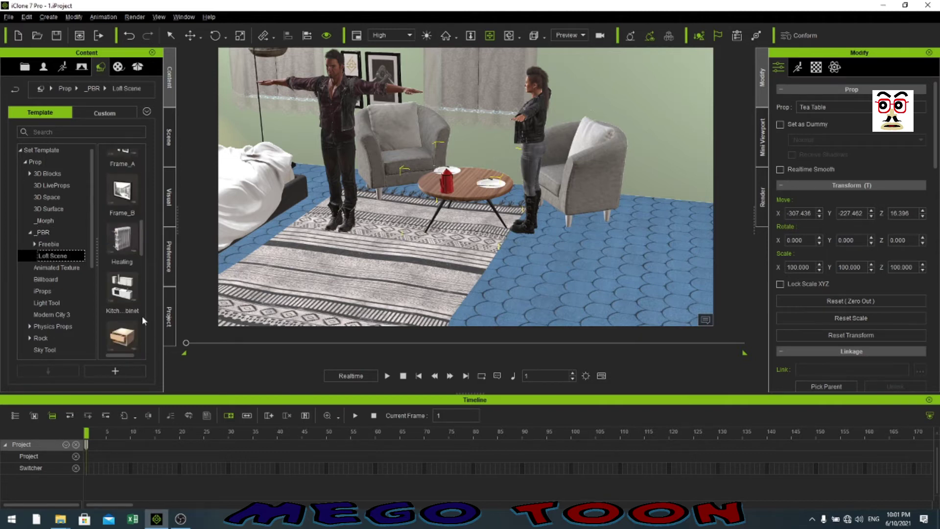
scroll(142, 321, "down", 4)
left_click_drag(123, 226, 589, 271)
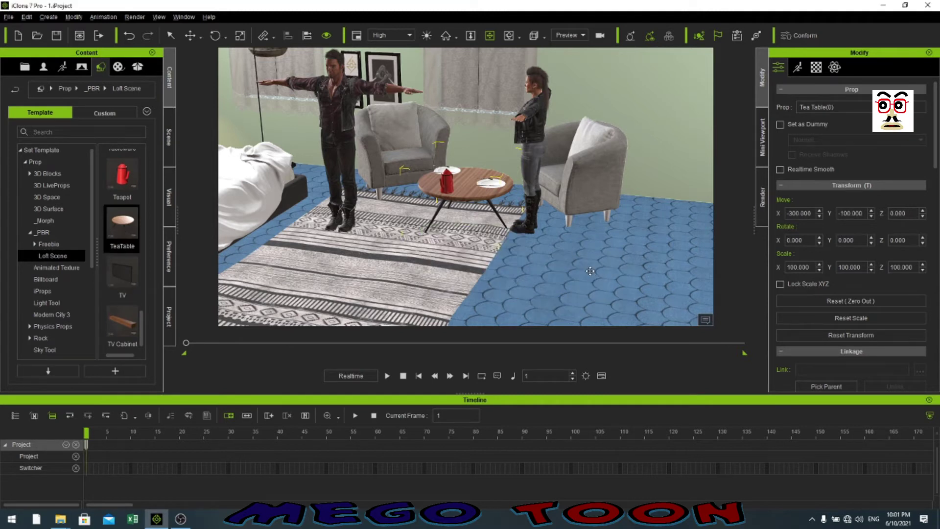
middle_click_drag(581, 229, 562, 198)
left_click_drag(562, 220, 566, 311)
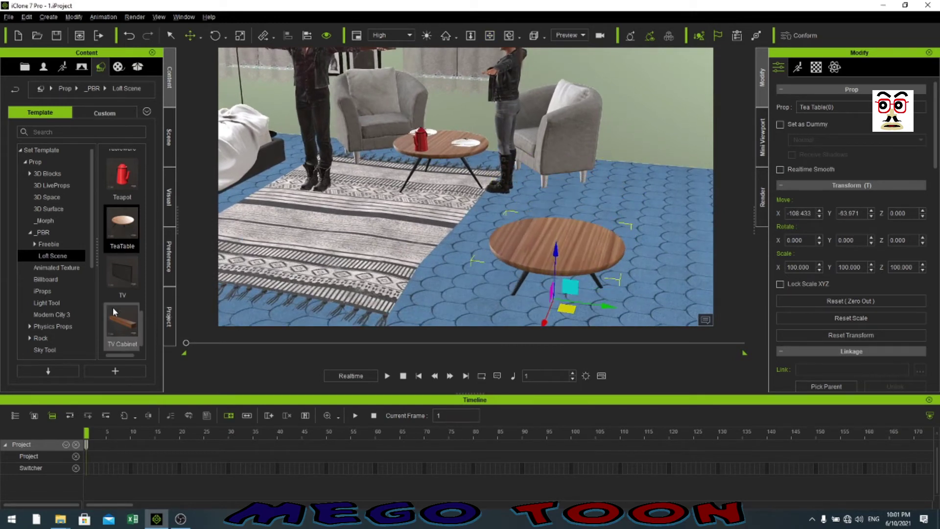
Add a second Teapot from the Loft Scene props and move it over the new tea table, about X -109, Y -53, Z 53.5.
scroll(127, 295, "down", 5)
scroll(129, 308, "down", 3)
left_click_drag(125, 339, 563, 237)
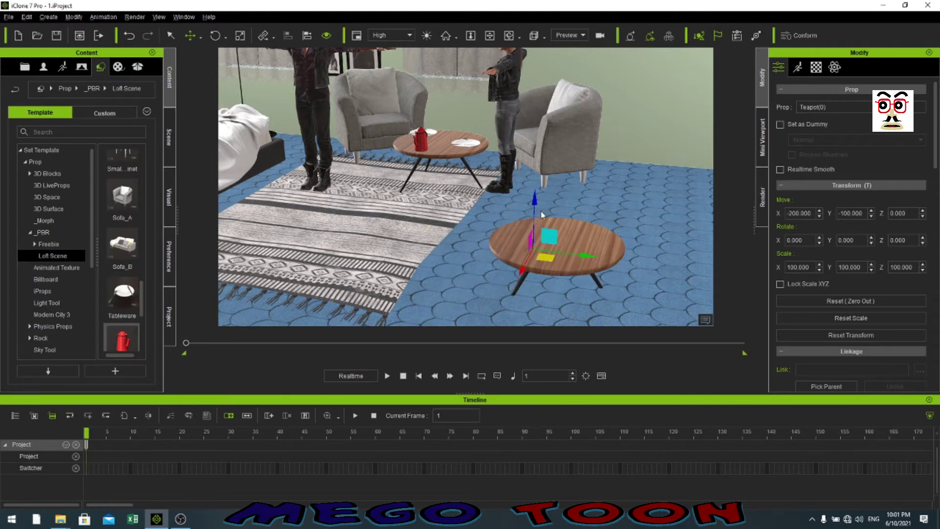
left_click_drag(535, 194, 536, 157)
left_click_drag(547, 220, 559, 189)
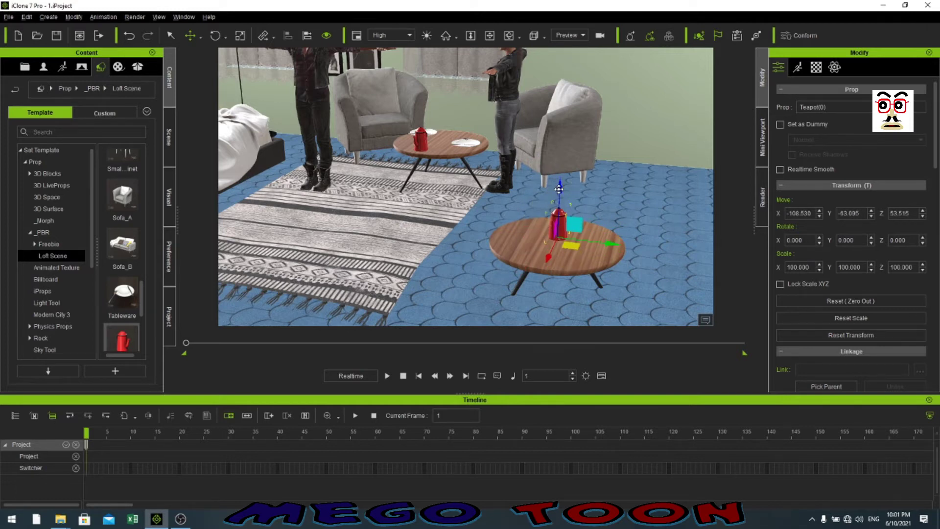
Lower the second teapot onto the new tabletop, about Z 49.2, and lower that table slightly, about Z -1.9.
left_click(565, 265)
right_click_drag(596, 306, 593, 201)
left_click(565, 214)
left_click_drag(558, 179, 560, 188)
right_click_drag(560, 188, 566, 257, "alt")
left_click(566, 258)
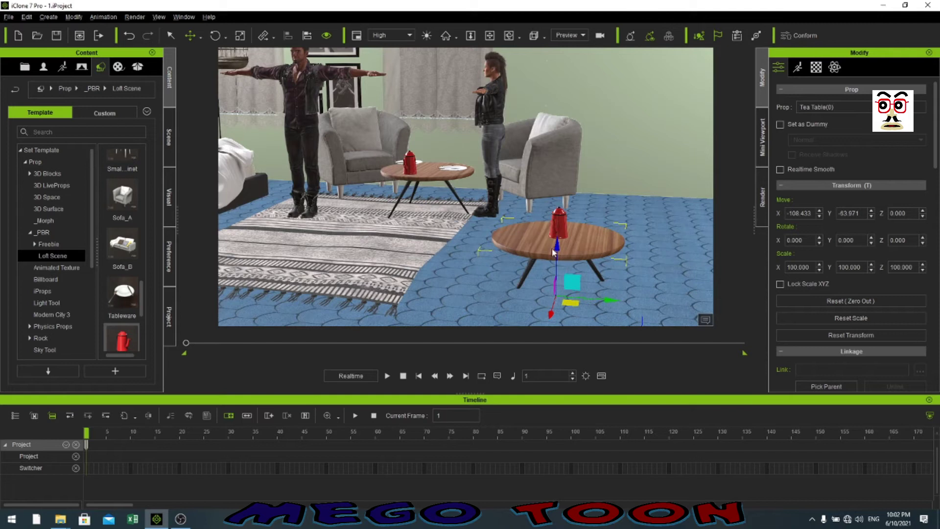
mouse_move(558, 247)
left_mouse_down()
mouse_move(560, 221)
mouse_move(570, 268)
mouse_move(570, 254)
left_mouse_up()
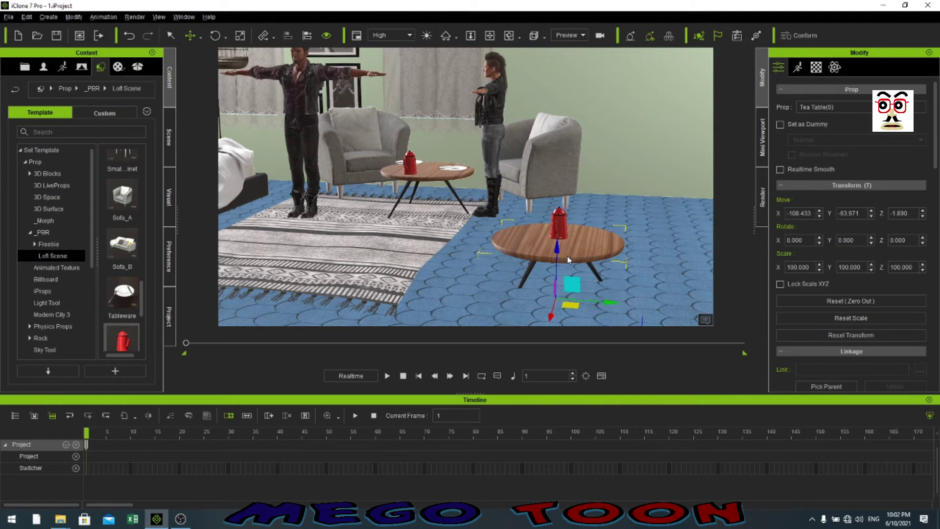
Attach the second teapot to the new tea table beneath it.
left_click(555, 223)
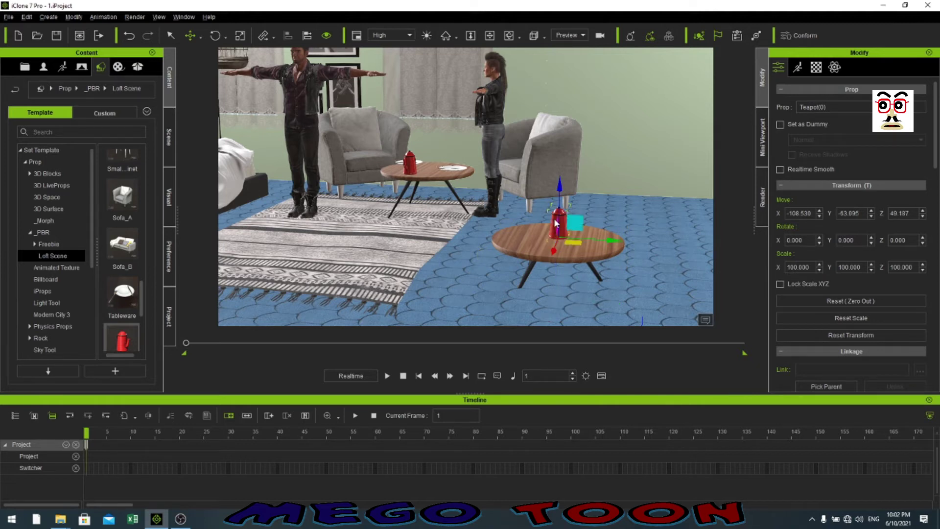
right_click(555, 223)
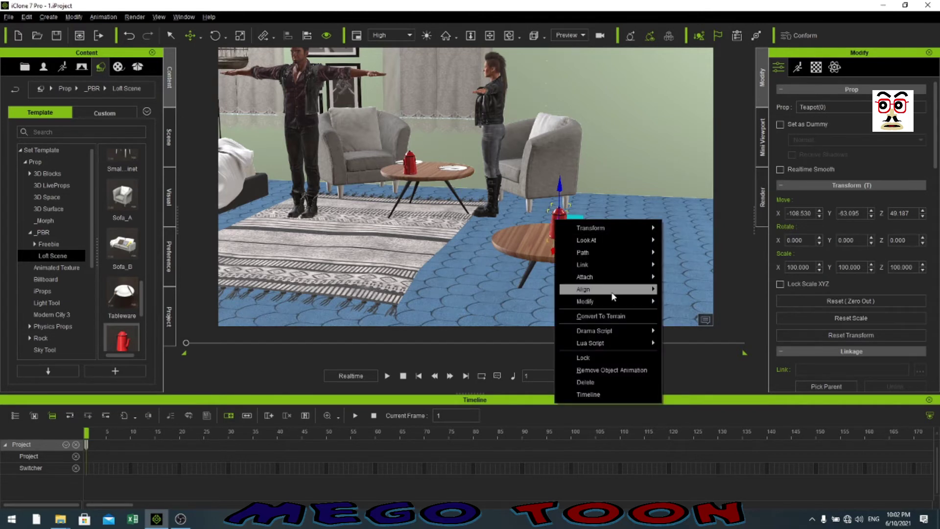
mouse_move(610, 283)
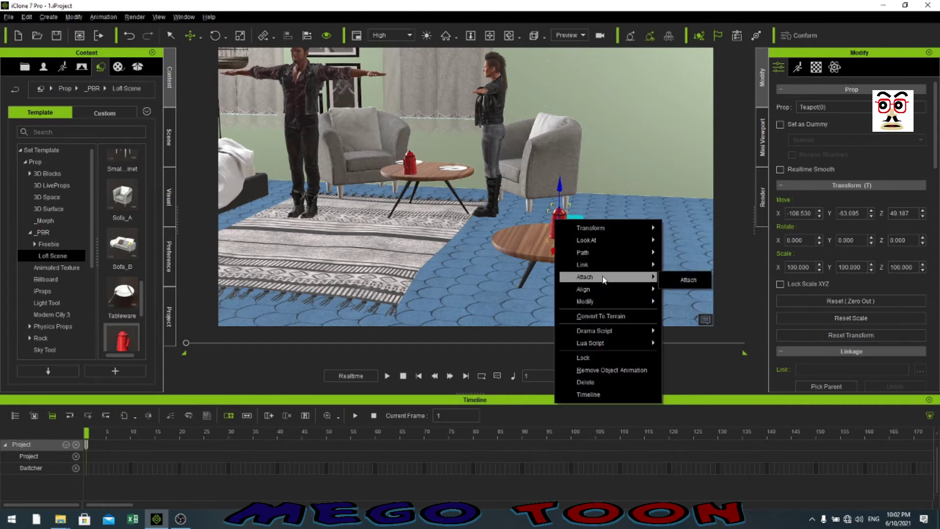
left_click(685, 279)
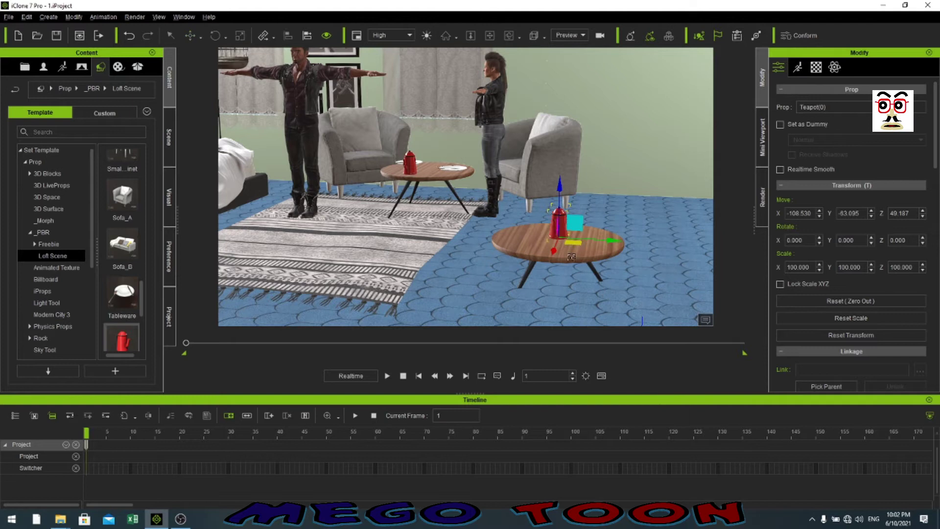
left_click(570, 257)
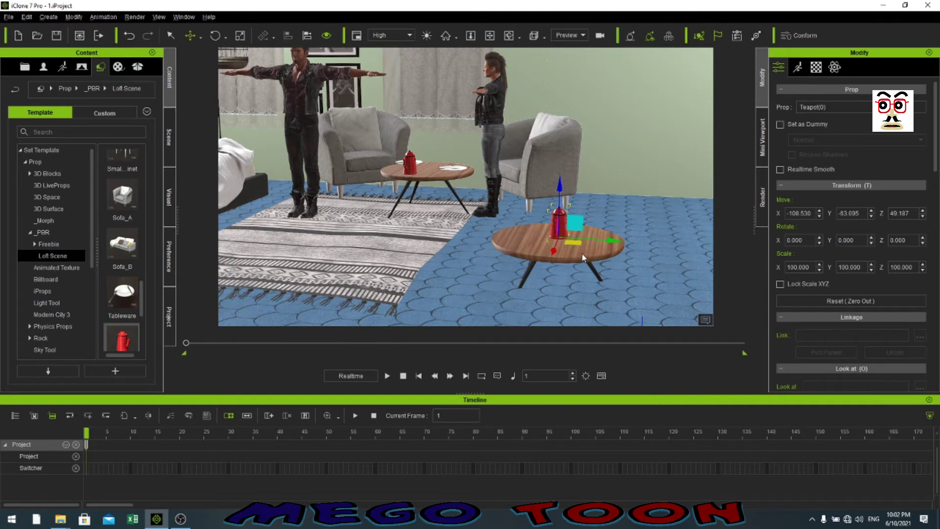
left_click(366, 259)
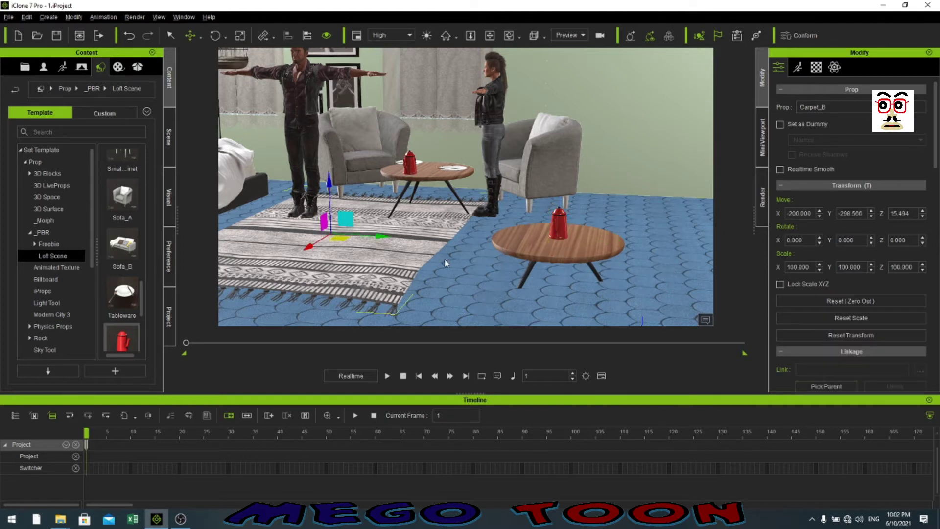
Raise the second tea table to about Z 46.2 to test whether the attached teapot follows.
left_click(547, 251)
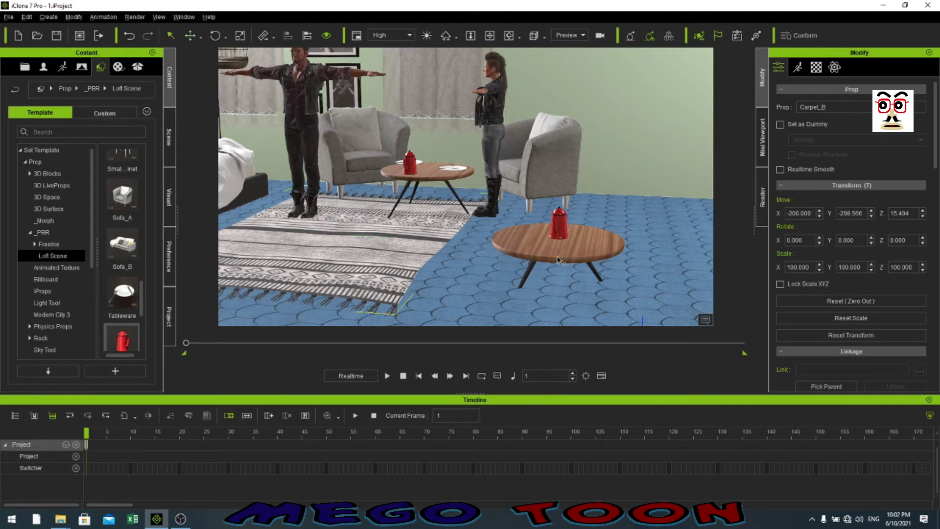
key("w")
left_click_drag(571, 284, 581, 232)
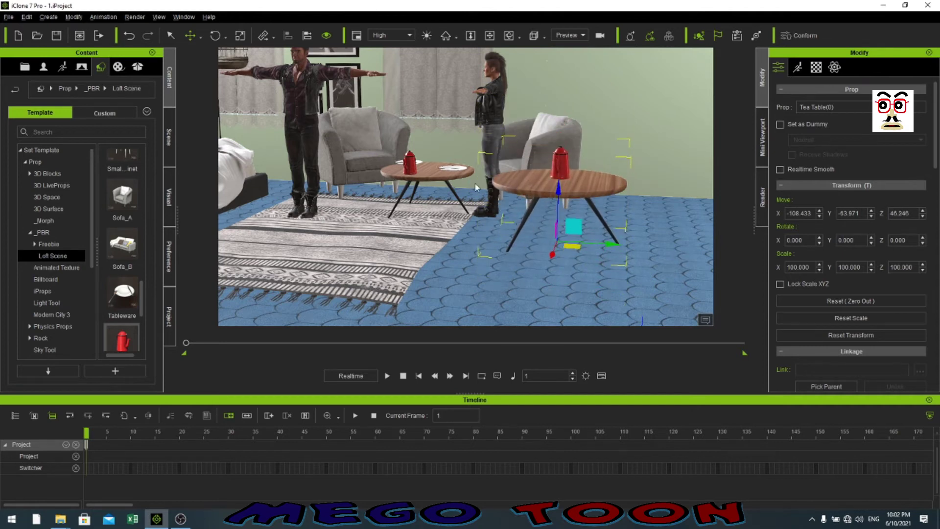
Delete the second tea table with its attached teapot, and select the original tea table on the rug.
key("Delete")
left_click(426, 177)
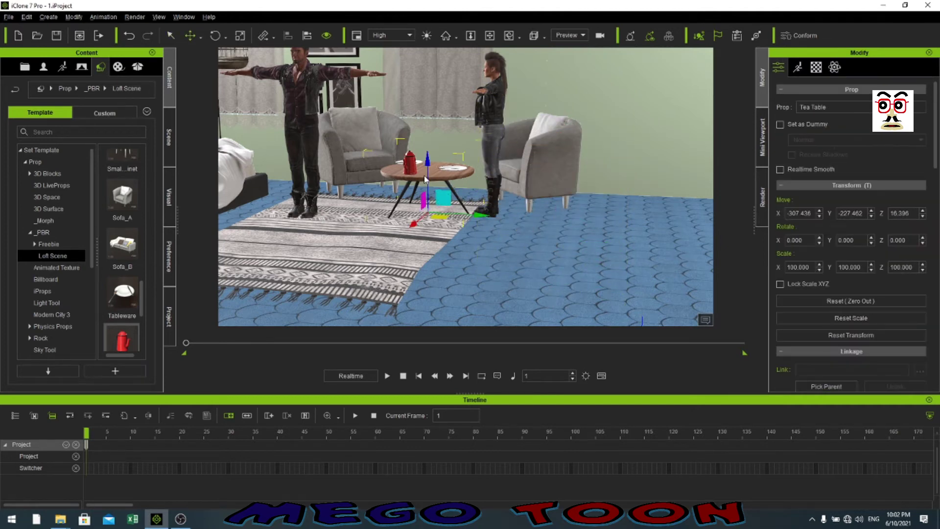
Raise the original tea table on the rug to about Z 24.9.
mouse_move(428, 162)
left_mouse_down()
mouse_move(429, 148)
mouse_move(433, 158)
left_mouse_up()
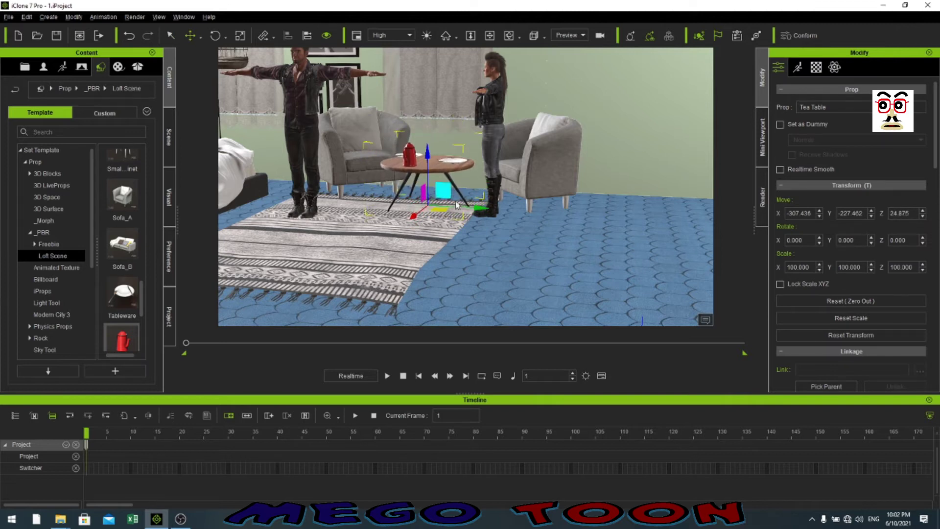
right_click_drag(479, 208, 495, 233)
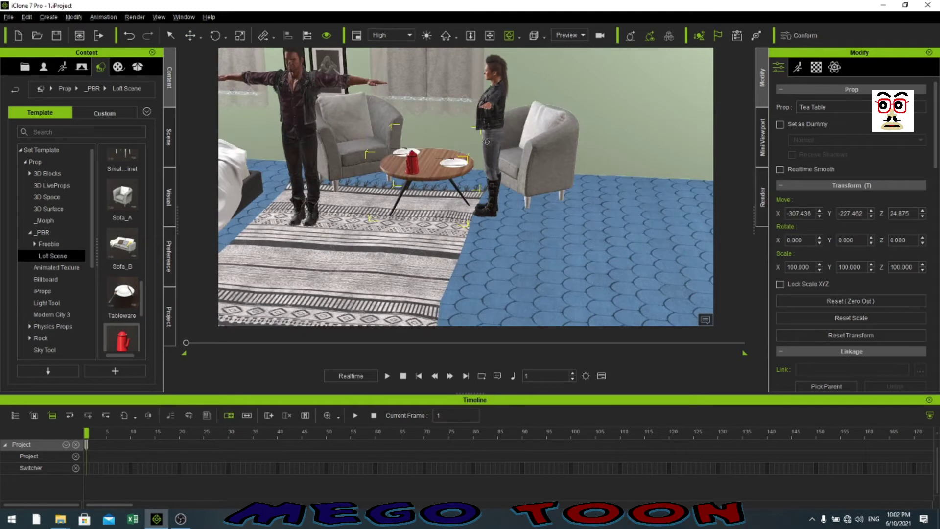
Rotate the female avatar about the vertical axis to about 40.7 degrees.
right_click(488, 132)
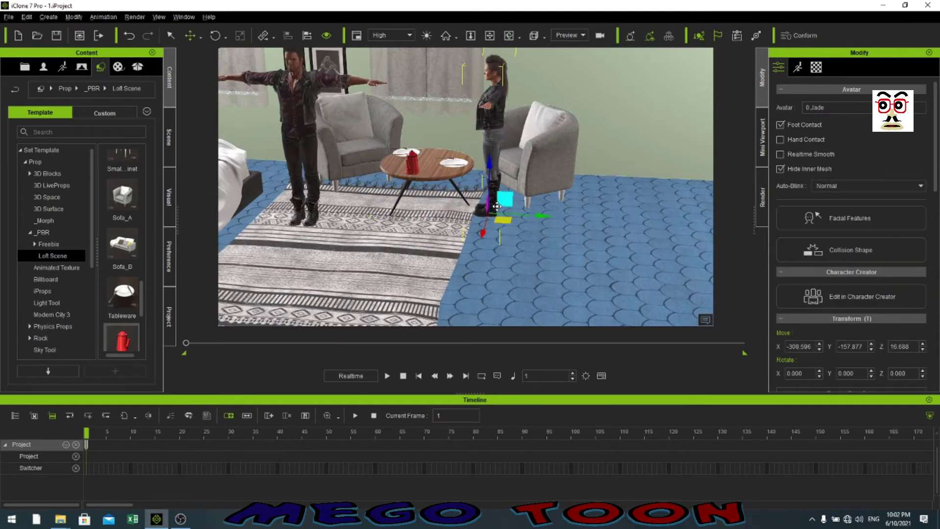
key("e")
left_click_drag(472, 230, 534, 221)
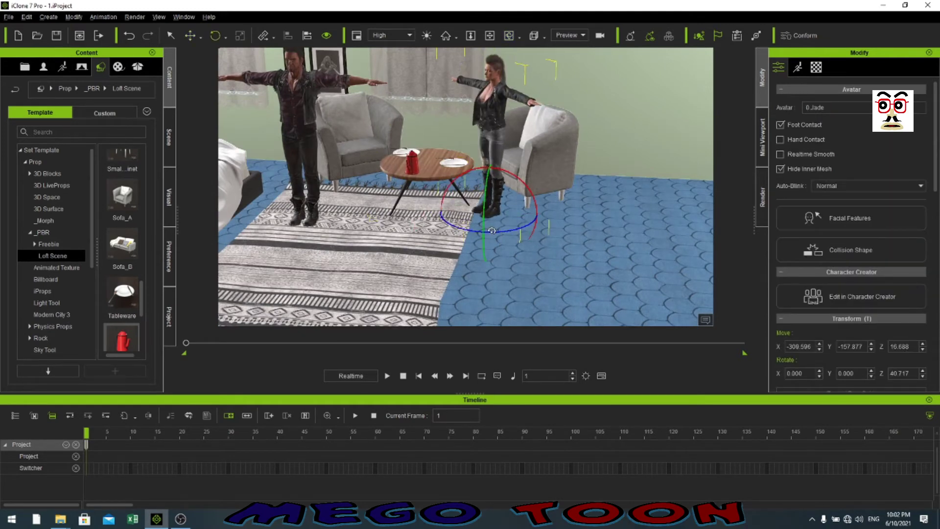
Move the male avatar beside the tea table, about X -329.8, Y -295.2, and rotate him to about Z 131.4 degrees.
key("w")
left_click_drag(305, 223, 398, 214)
key("e")
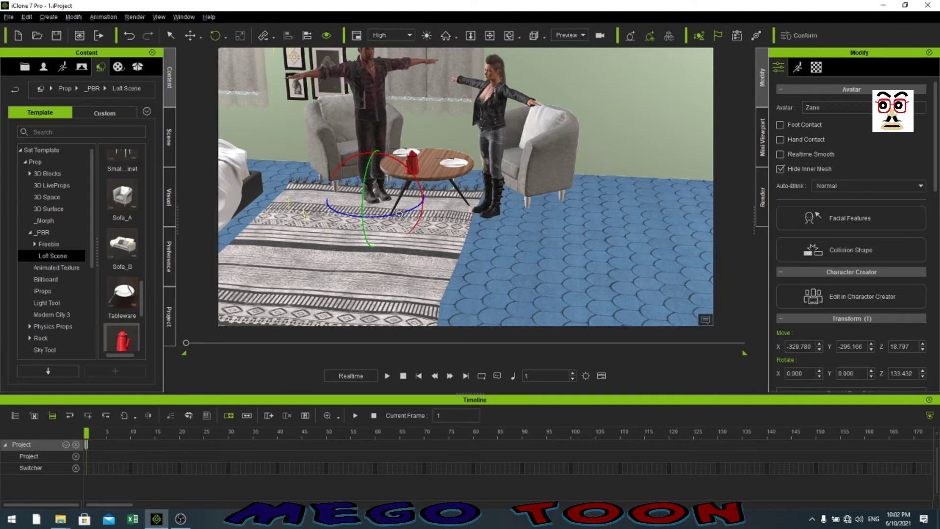
Apply the 10.Sit_01 pose from the Female Pose motion templates to the female avatar.
left_click(49, 69)
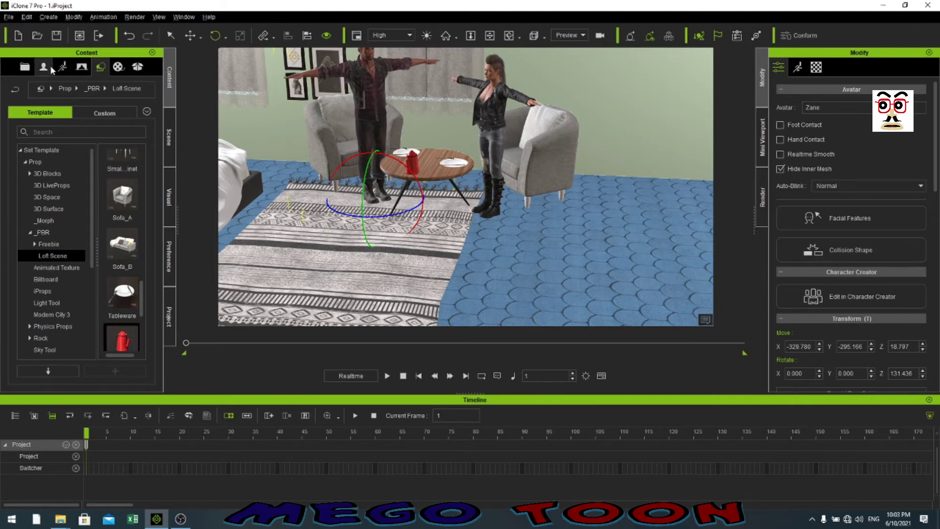
left_click(27, 166)
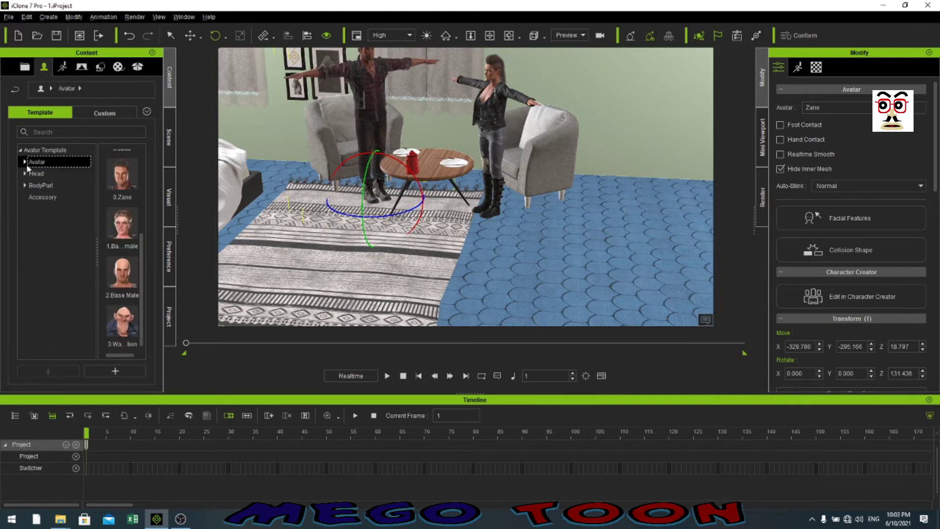
left_click(63, 67)
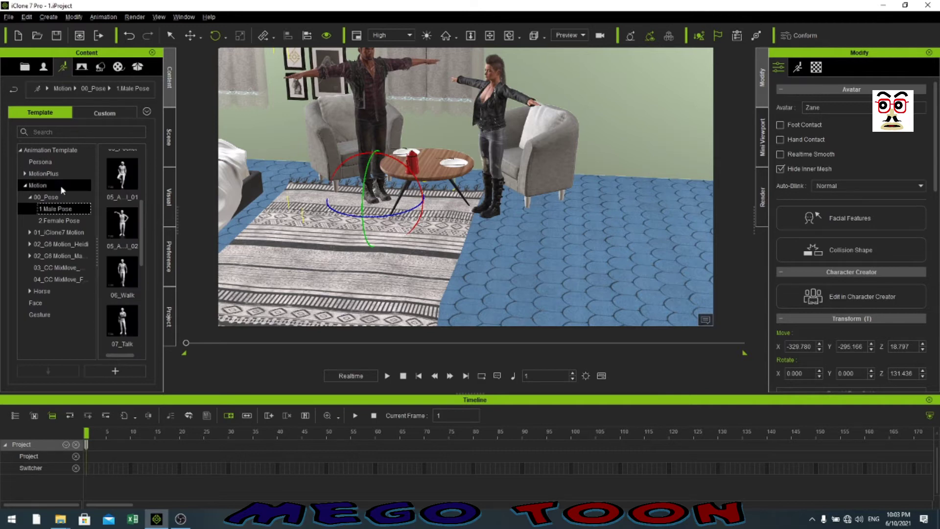
left_click(34, 192)
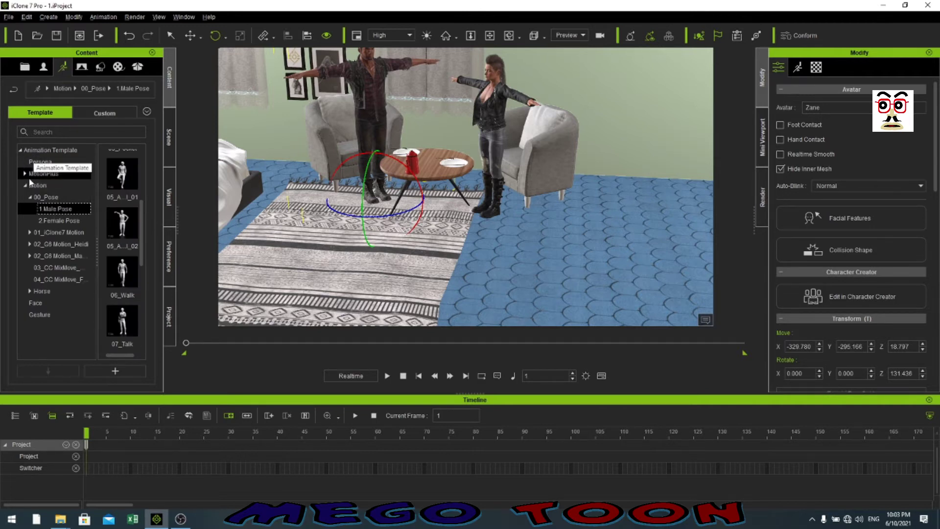
left_click(24, 186)
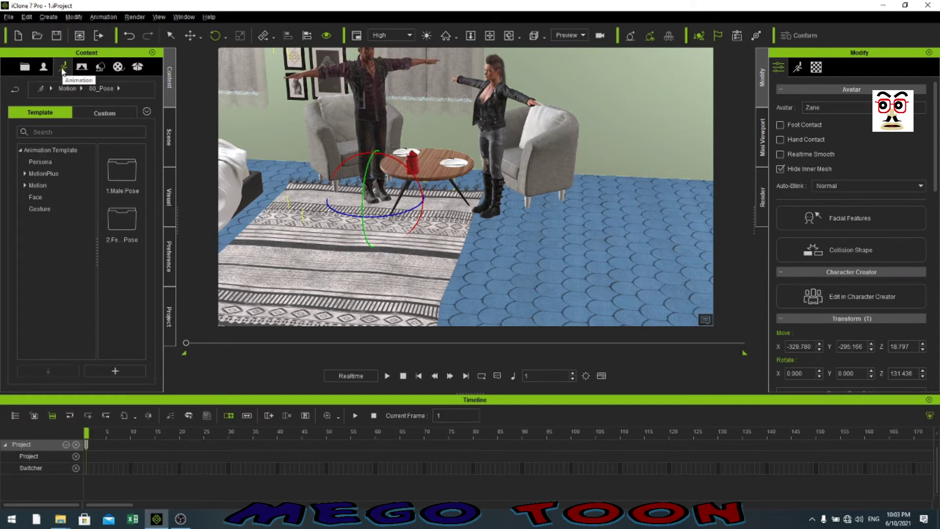
left_click(32, 186)
left_click(25, 186)
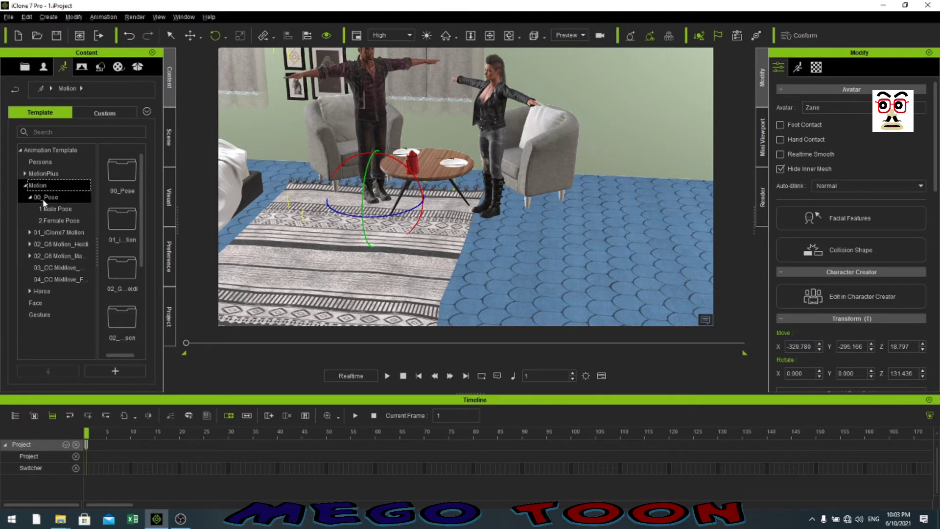
double_click(44, 196)
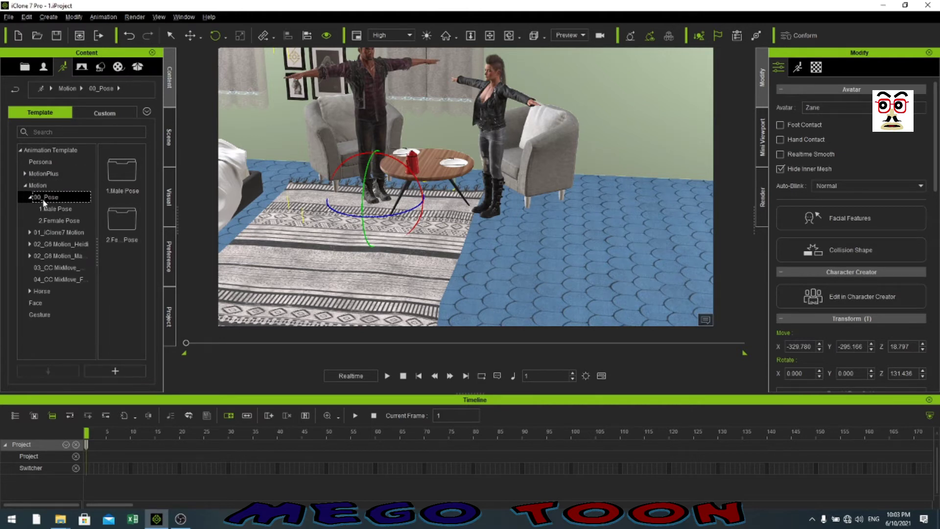
left_click(58, 222)
scroll(129, 271, "down", 3)
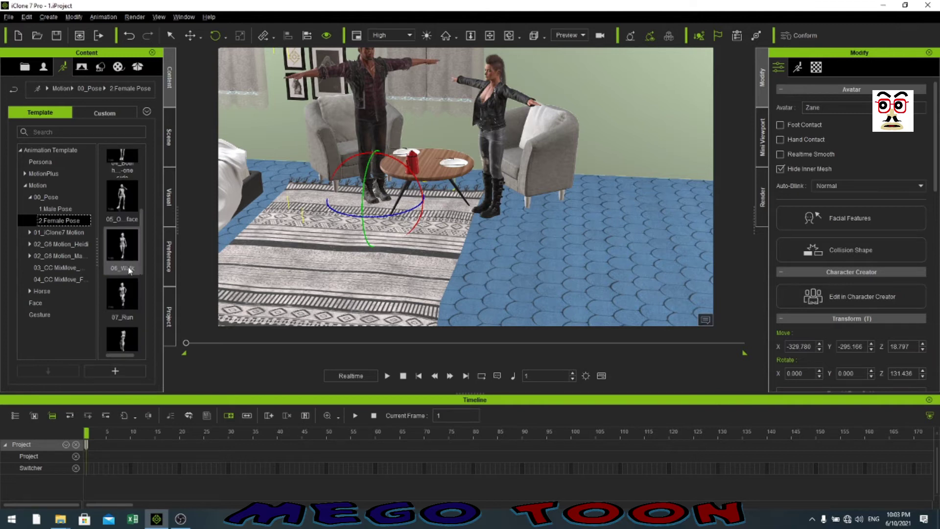
scroll(130, 271, "down", 3)
scroll(130, 270, "down", 1)
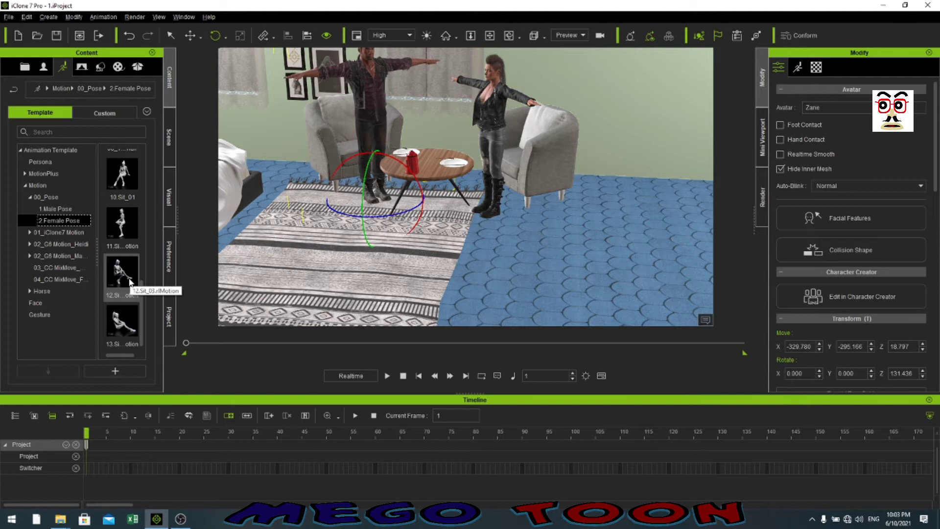
left_click_drag(125, 184, 494, 127)
Move the seated female avatar onto the armchair beside her, about X -363, Y -123.8.
left_click_drag(482, 226, 537, 204)
key("w")
right_click_drag(539, 216, 470, 230)
middle_click_drag(437, 223, 449, 255)
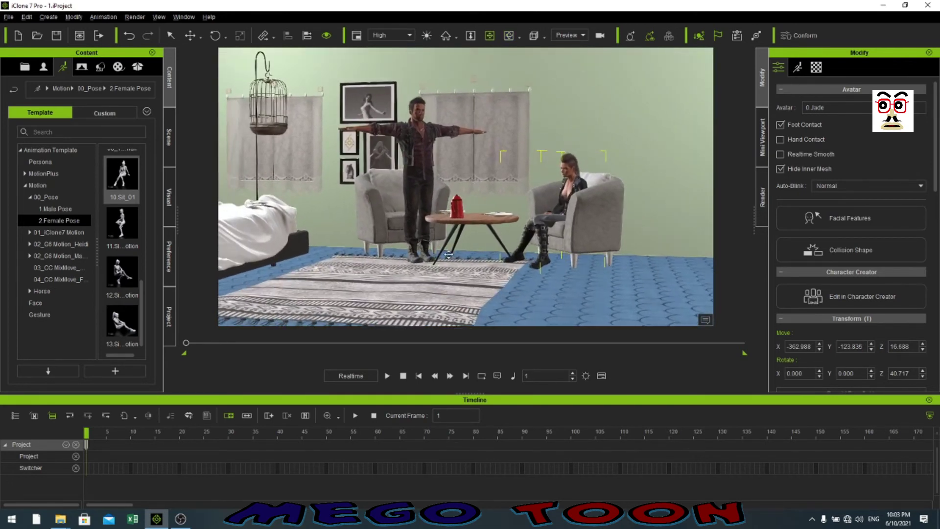
left_click(422, 152)
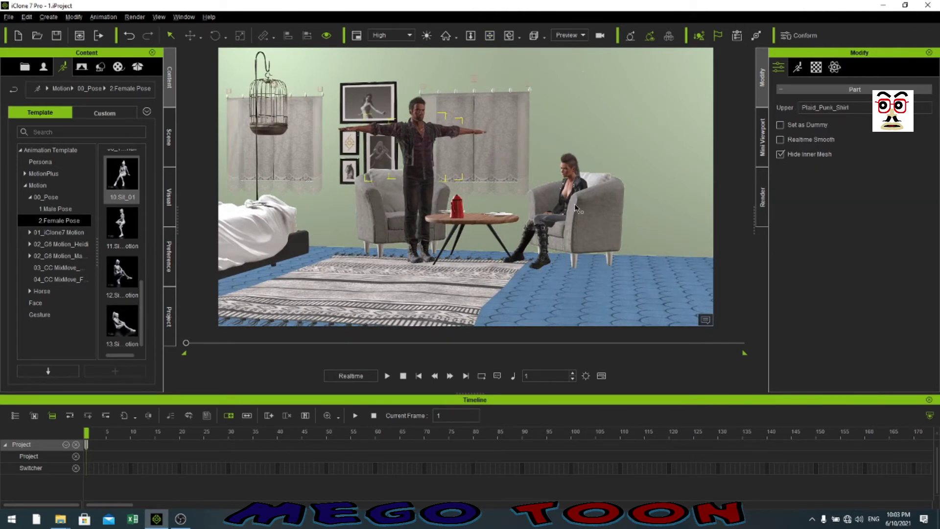
left_click(573, 194)
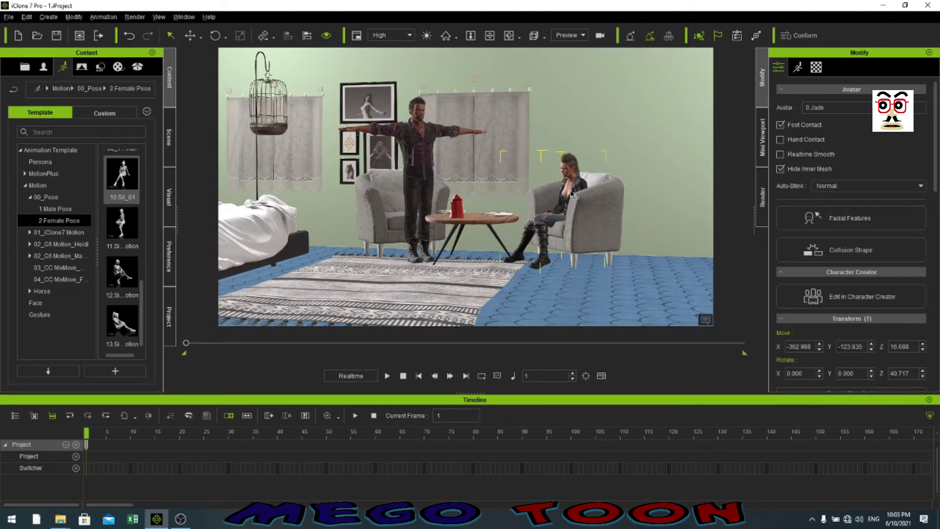
key("e")
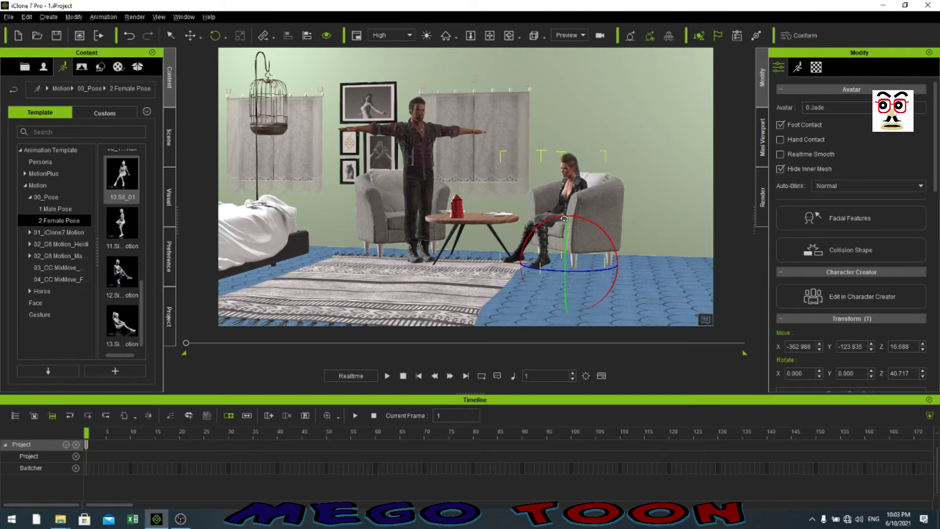
key("q")
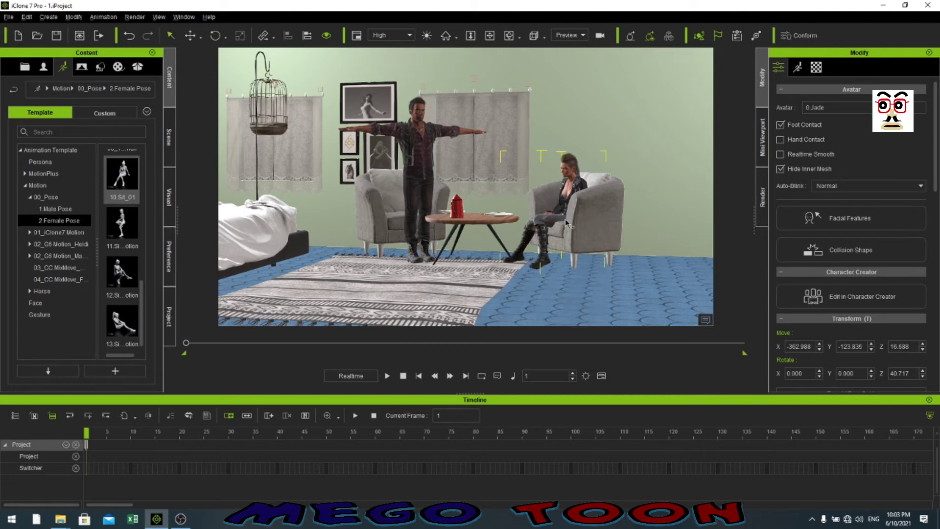
Apply the 10_Sit_02 pose from the Male Pose motion templates to the male avatar.
left_click(416, 152)
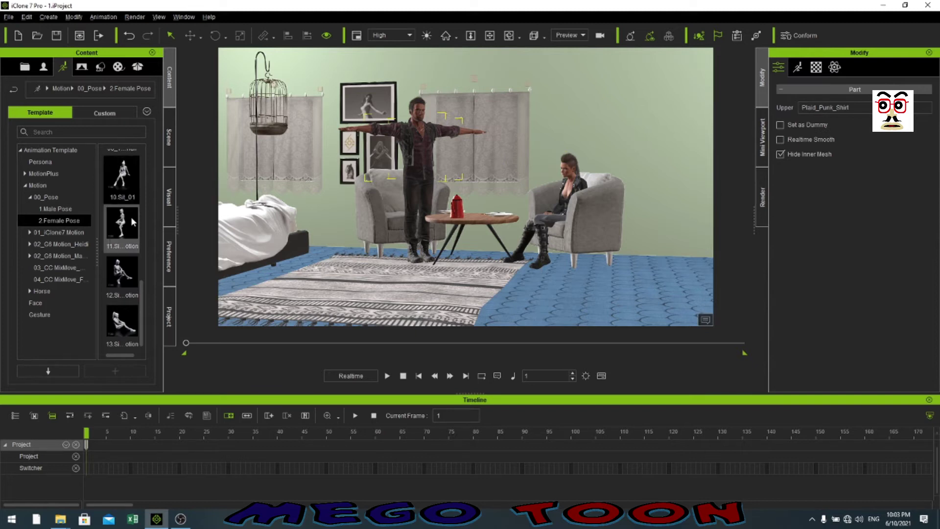
left_click(61, 209)
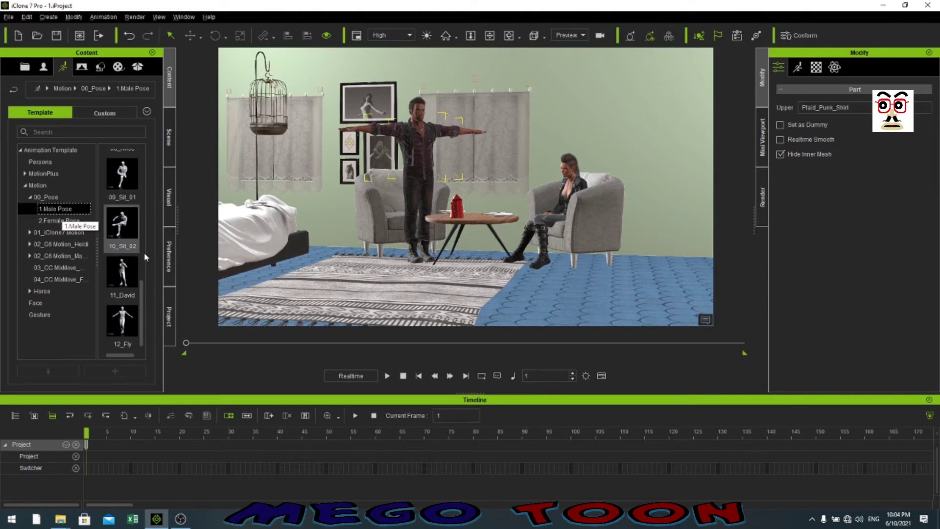
left_click_drag(123, 225, 429, 277)
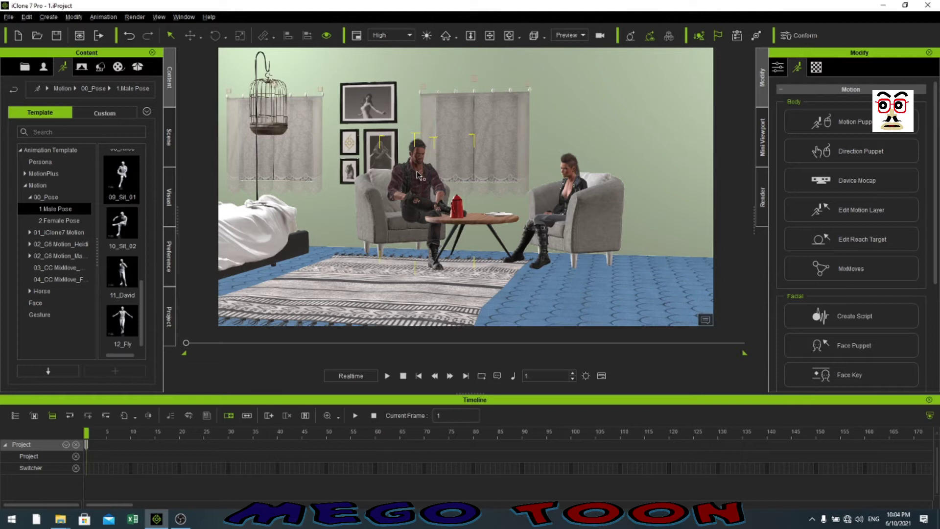
left_click(431, 197)
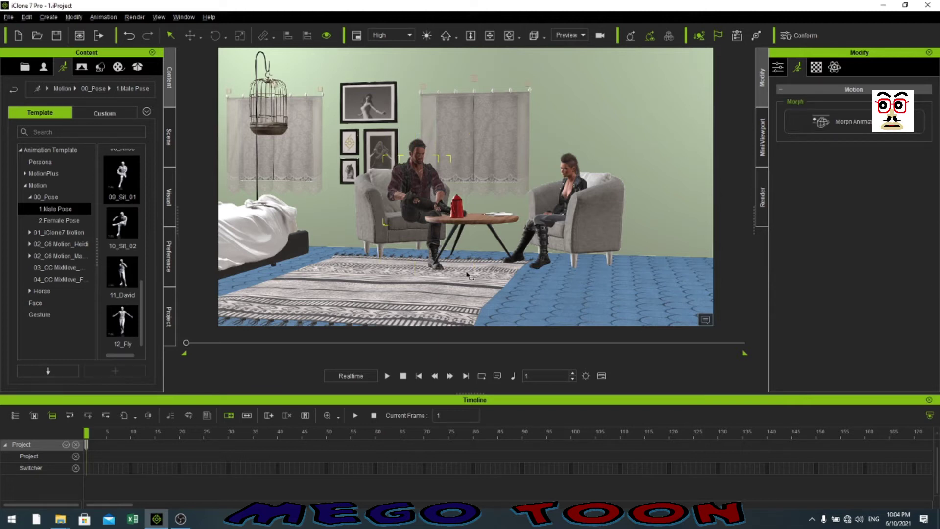
right_click_drag(463, 273, 440, 230)
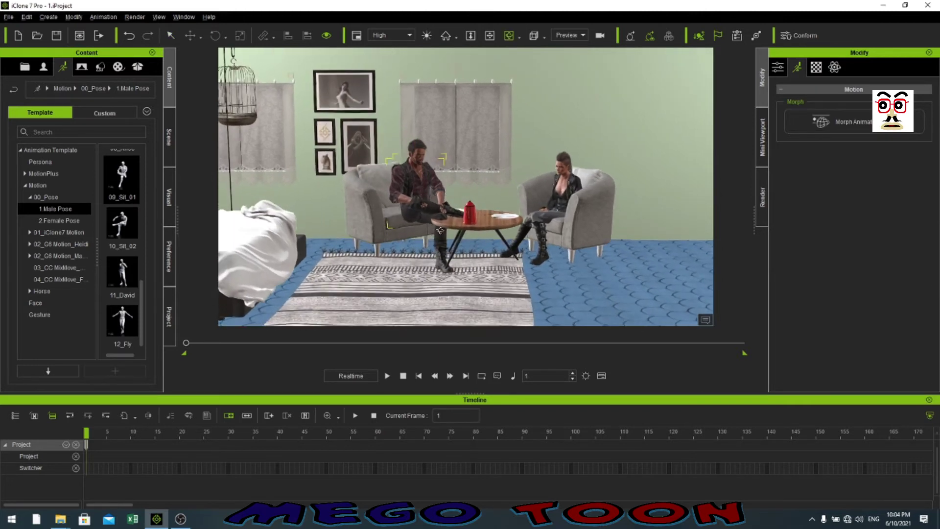
left_click(89, 72)
left_click(44, 67)
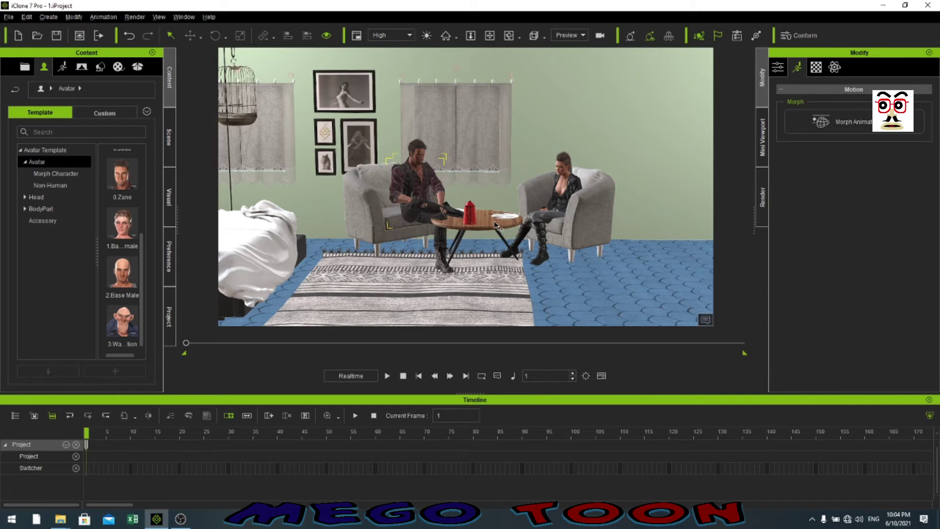
left_click(488, 231)
left_click(414, 185)
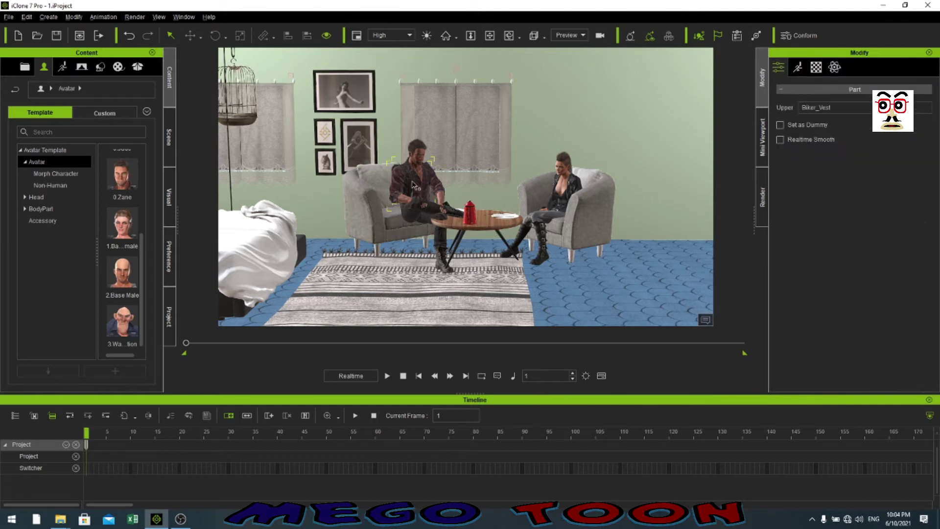
Rotate the seated male avatar to about Z 137.4 degrees and move him onto his armchair, about X -371, Y -328.9.
left_click(416, 156)
key("e")
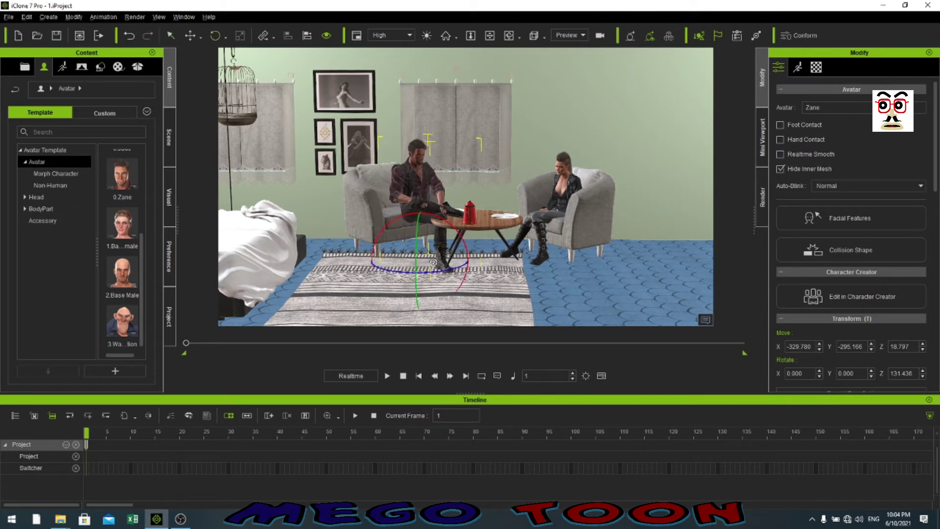
left_click_drag(430, 274, 411, 257)
key("w")
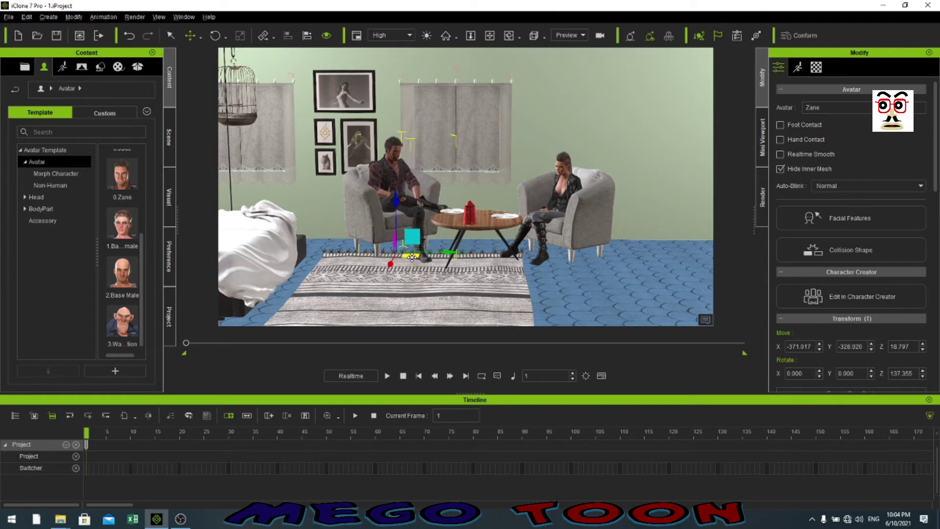
Raise the seated female avatar on her armchair to about Z 32.5.
right_click_drag(441, 278, 448, 296)
scroll(448, 296, "up", 5)
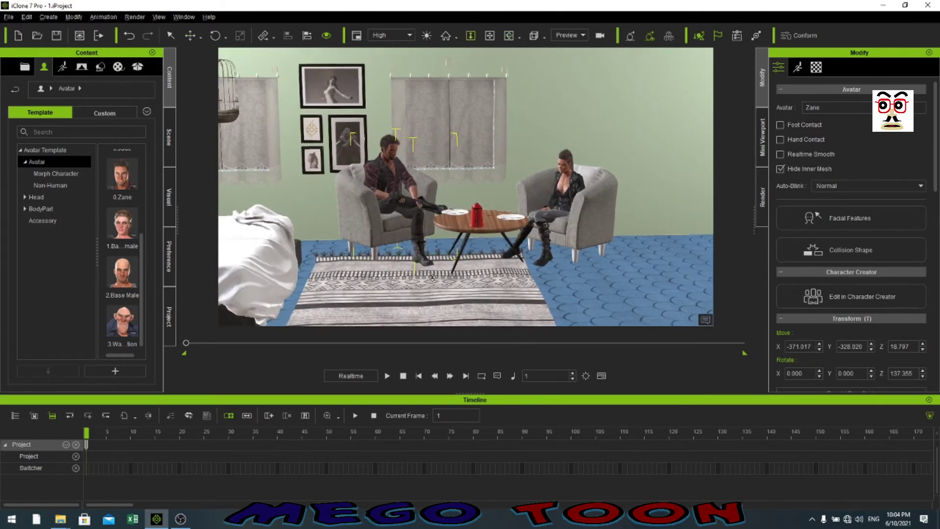
scroll(366, 258, "up", 2)
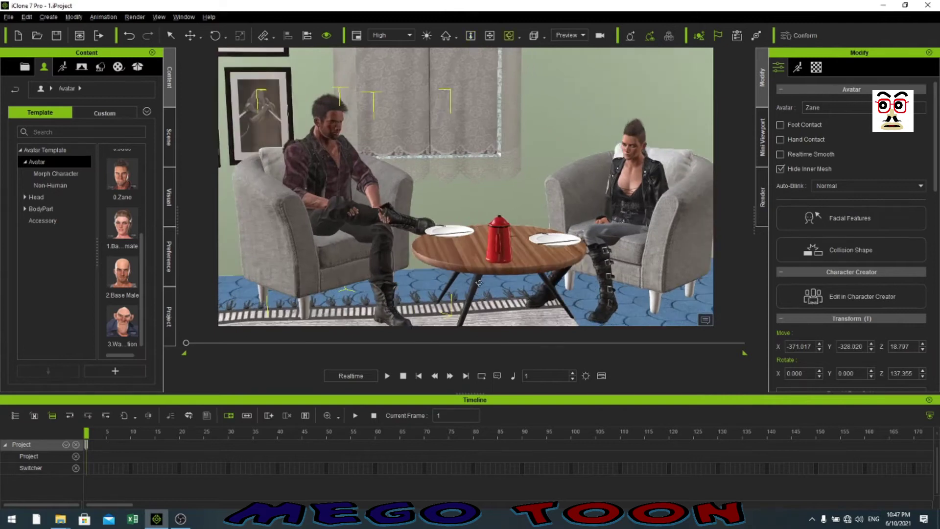
right_click_drag(474, 268, 468, 271)
key("x")
key("z")
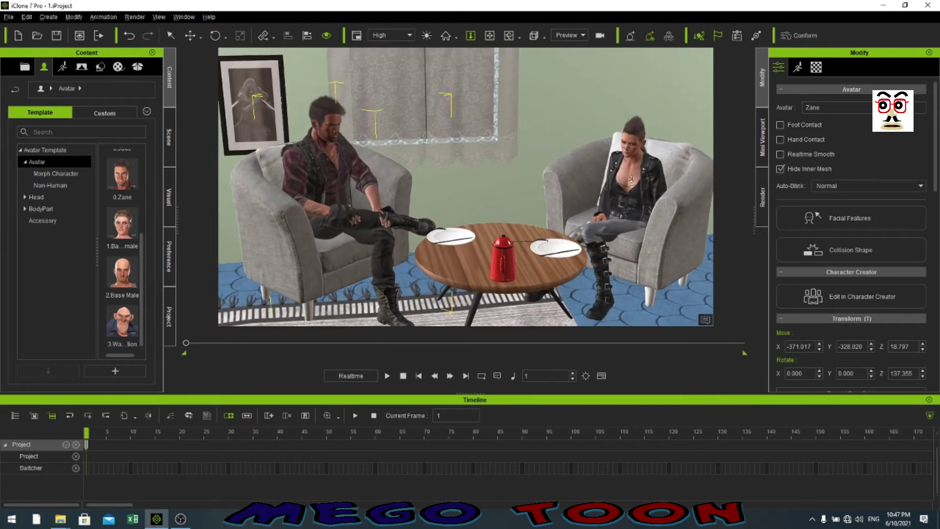
left_click(632, 185)
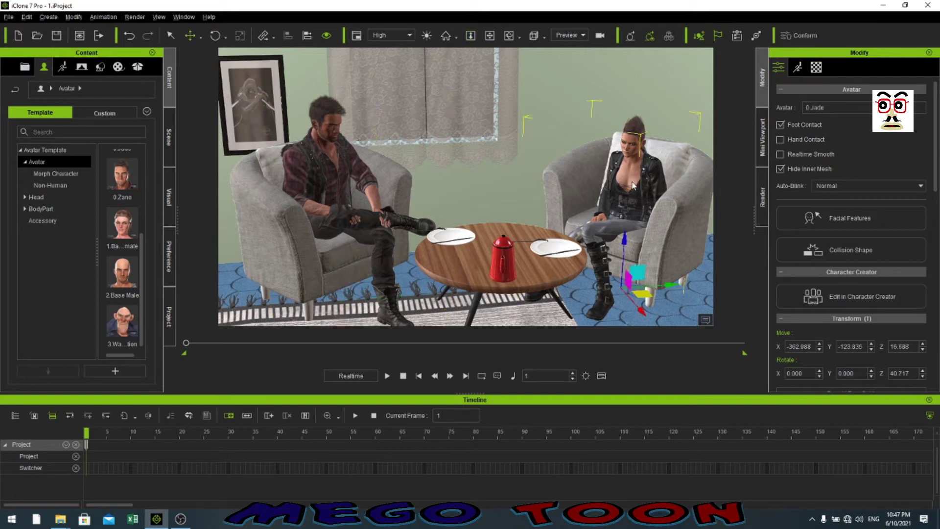
key("w")
left_click_drag(625, 239, 616, 223)
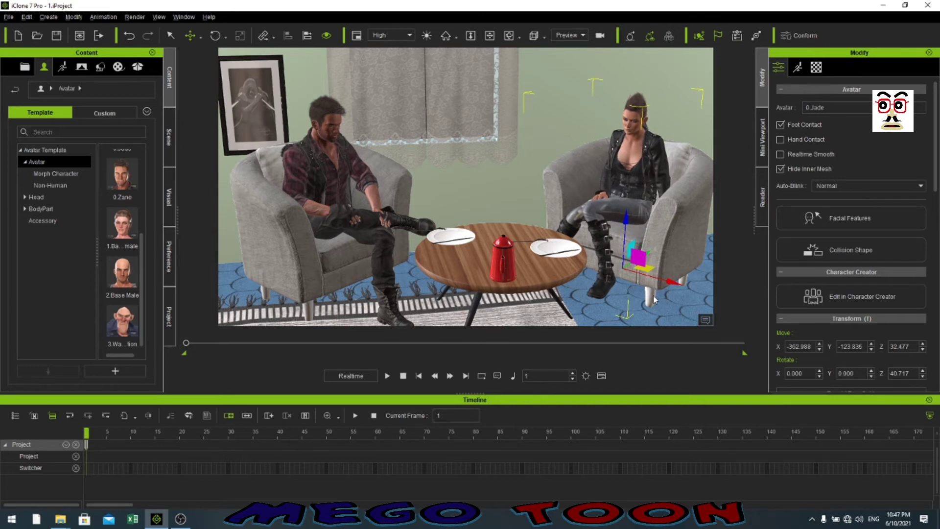
Lower the seated female avatar and reposition her on the armchair, to about X -358.3, Y -129.2, Z 16.4.
right_click_drag(657, 302, 626, 300)
middle_click_drag(626, 299, 541, 261)
right_click_drag(541, 260, 502, 262)
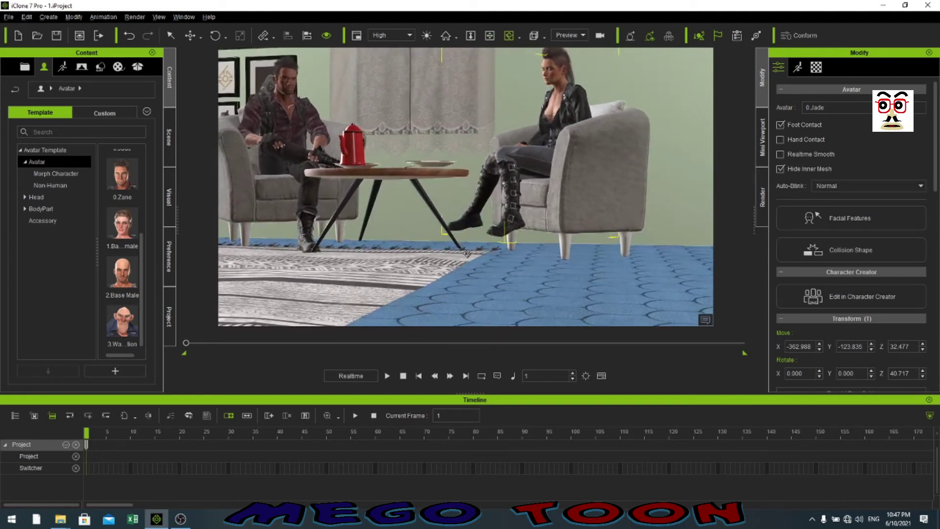
left_click(537, 167)
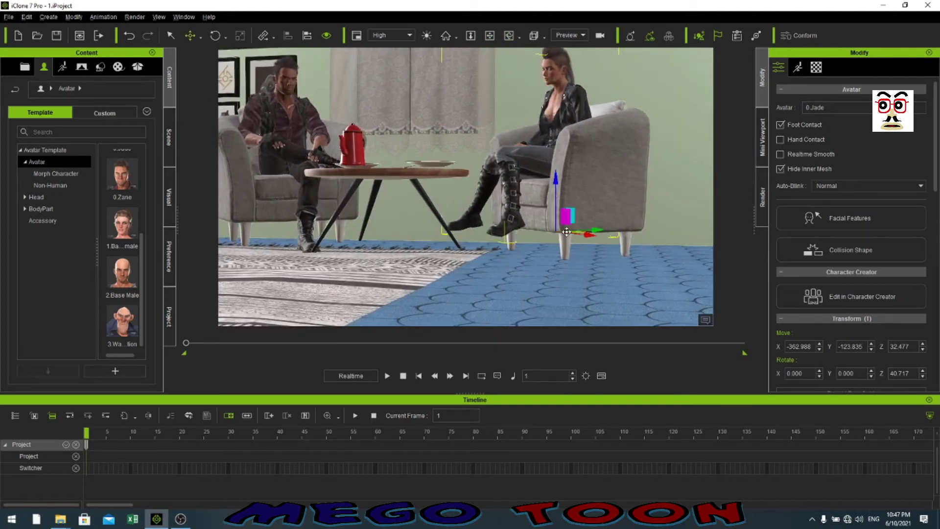
left_click_drag(566, 232, 542, 204)
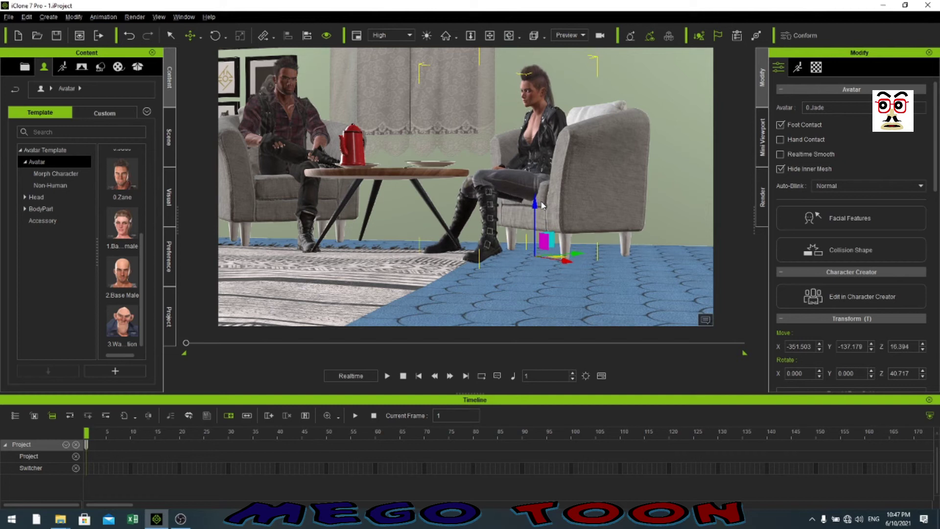
left_click_drag(575, 252, 588, 252)
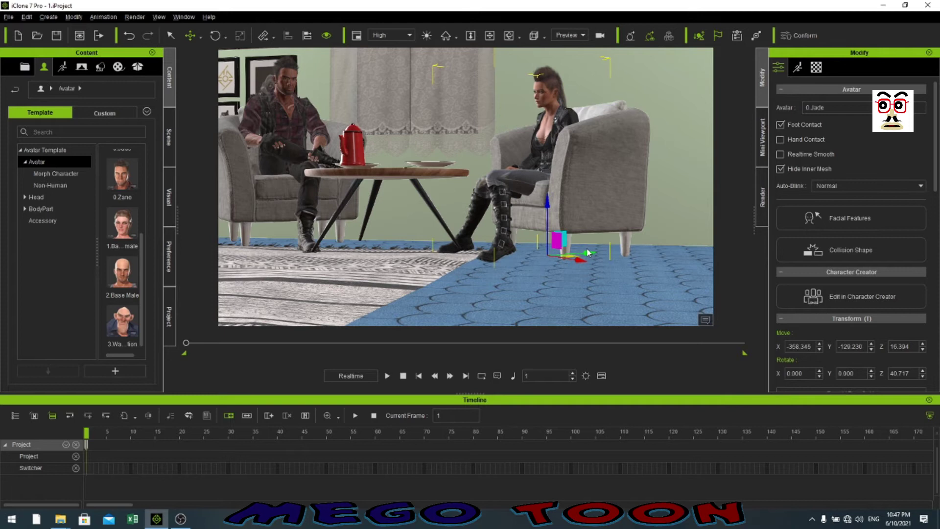
Lower the seated male avatar on his armchair to about Z 17.3.
right_click_drag(538, 221, 512, 239, "alt")
scroll(397, 248, "up", 3)
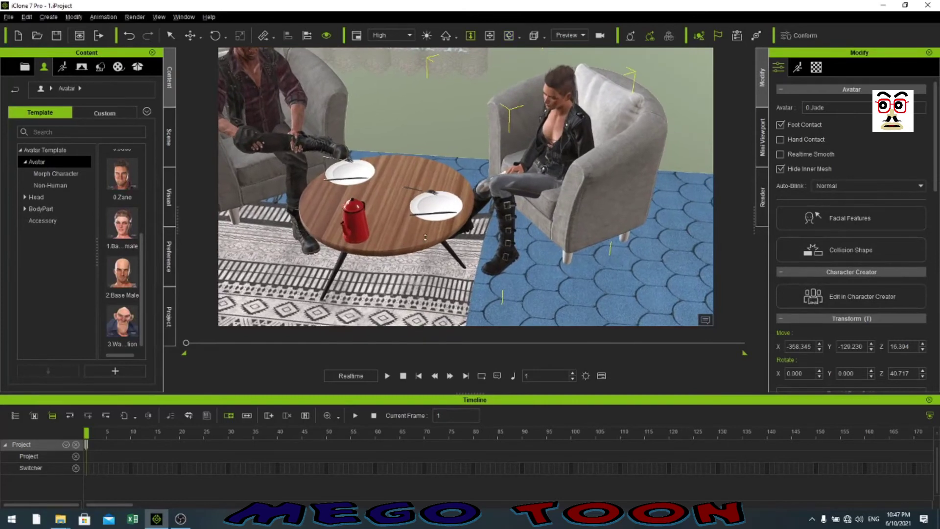
middle_click_drag(375, 248, 391, 241)
right_click_drag(390, 242, 506, 246)
middle_click_drag(506, 246, 508, 249)
scroll(391, 232, "up", 3)
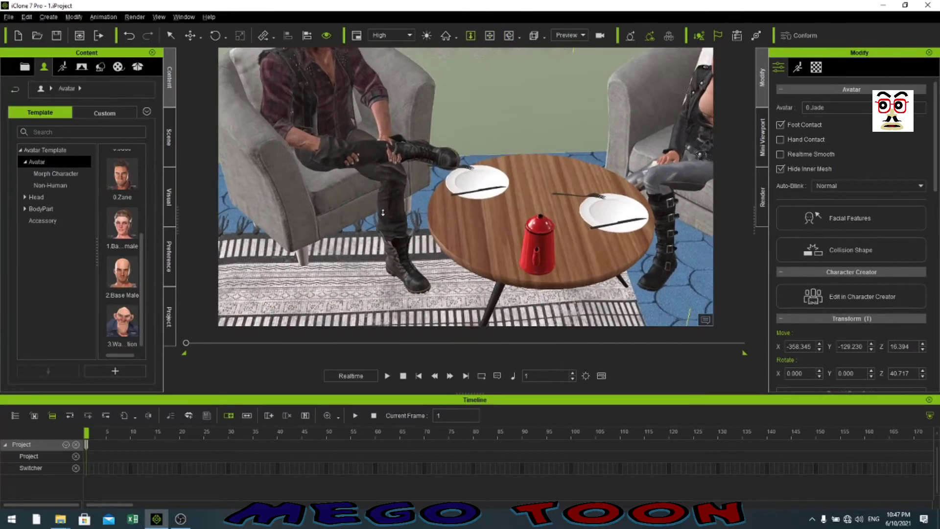
middle_click_drag(388, 235, 402, 239)
right_click_drag(402, 250, 453, 240)
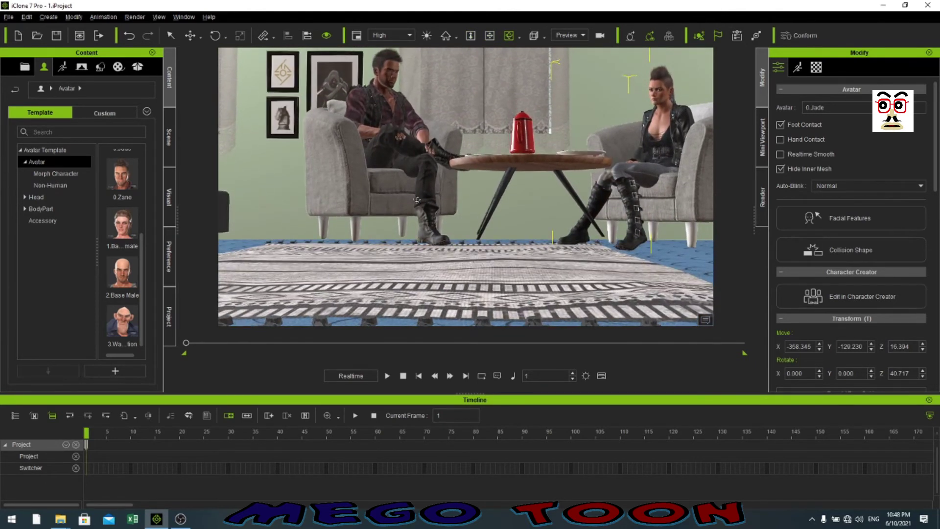
left_click(390, 125)
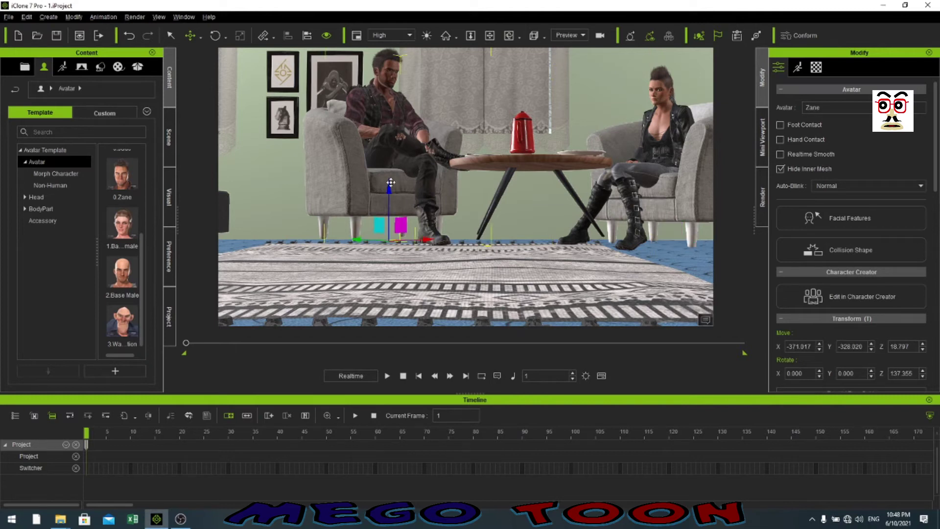
left_click_drag(389, 186, 389, 190)
Play the scene briefly to check both seated poses and return to the first frame.
middle_click_drag(452, 245, 464, 285)
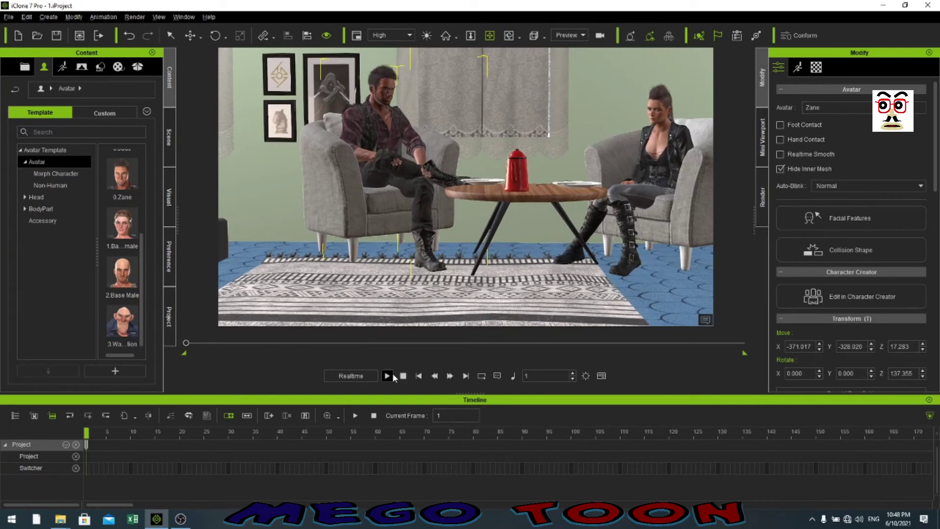
left_click(387, 375)
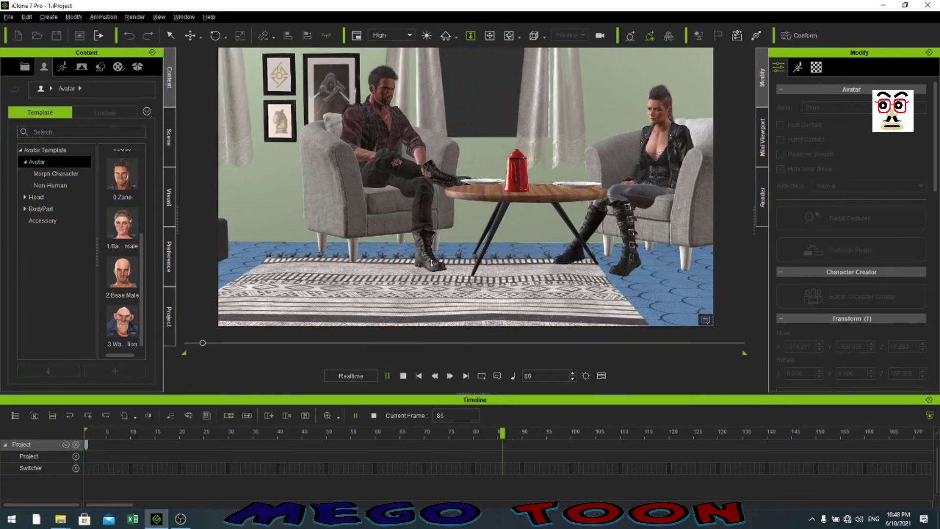
left_click(418, 376)
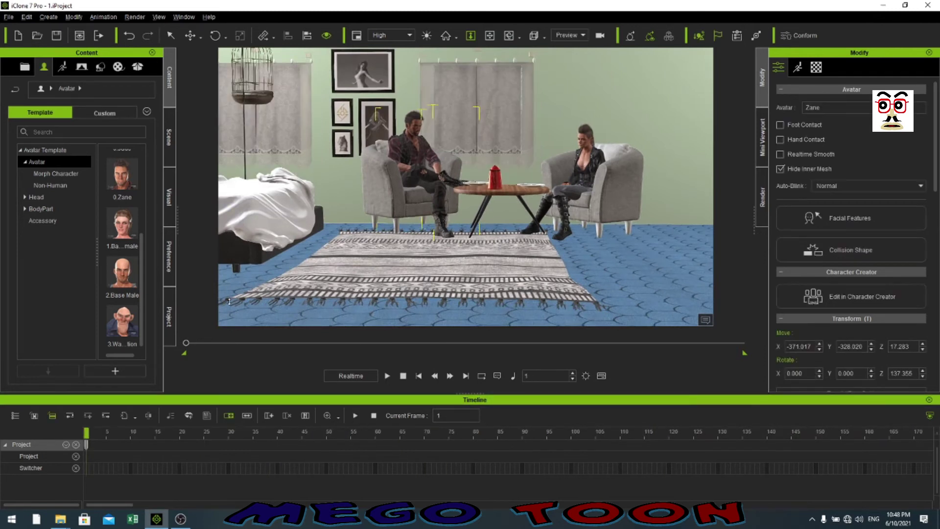
Apply the Heidi_Talk 2 motion from the MotionPlus Female templates to the female avatar and move her to about X -325.9, Y -166.9.
left_click(62, 67)
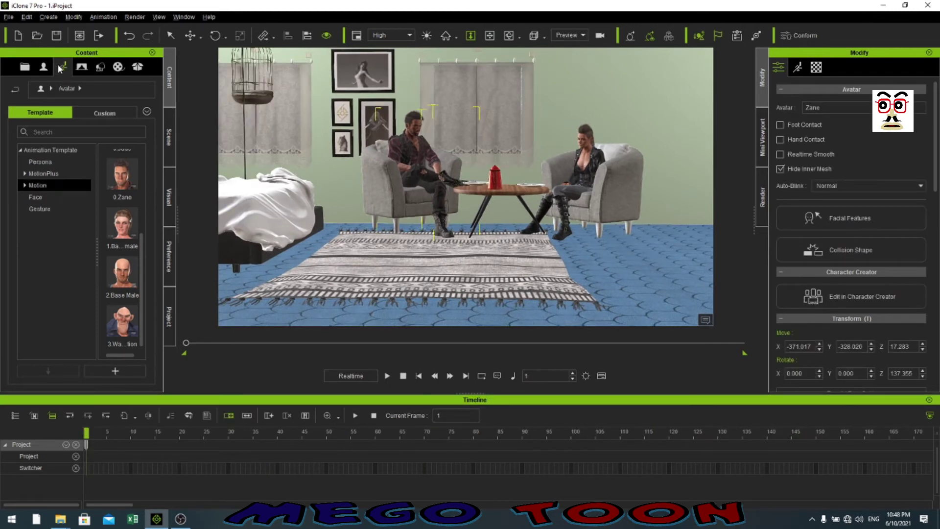
left_click(25, 186)
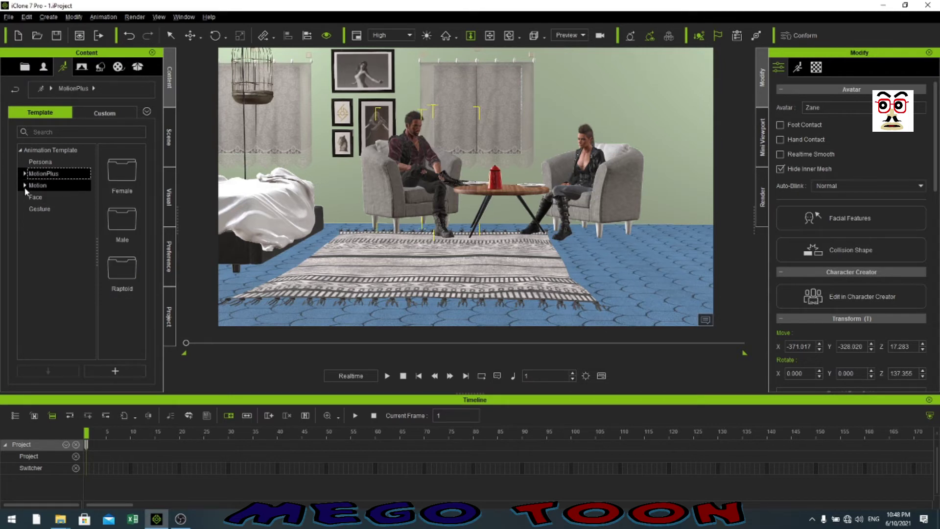
double_click(114, 179)
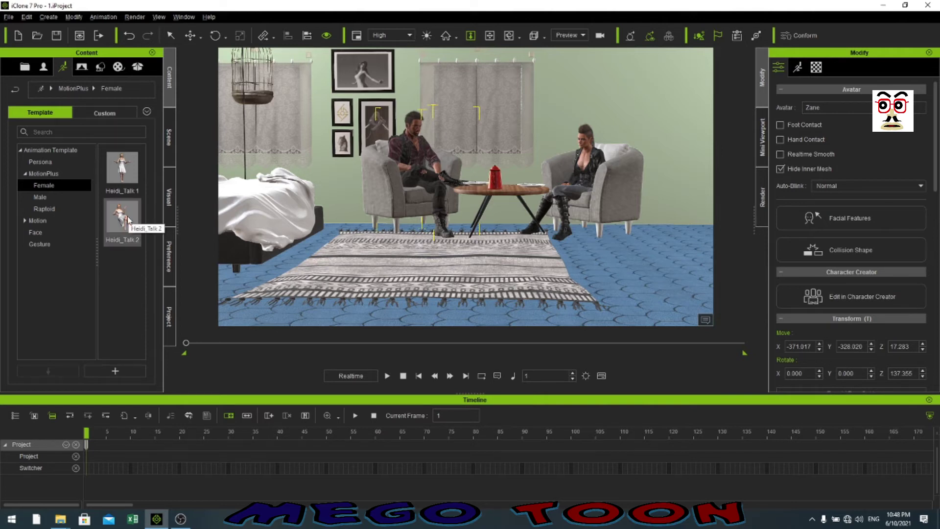
left_click_drag(128, 220, 585, 157)
left_click(471, 269)
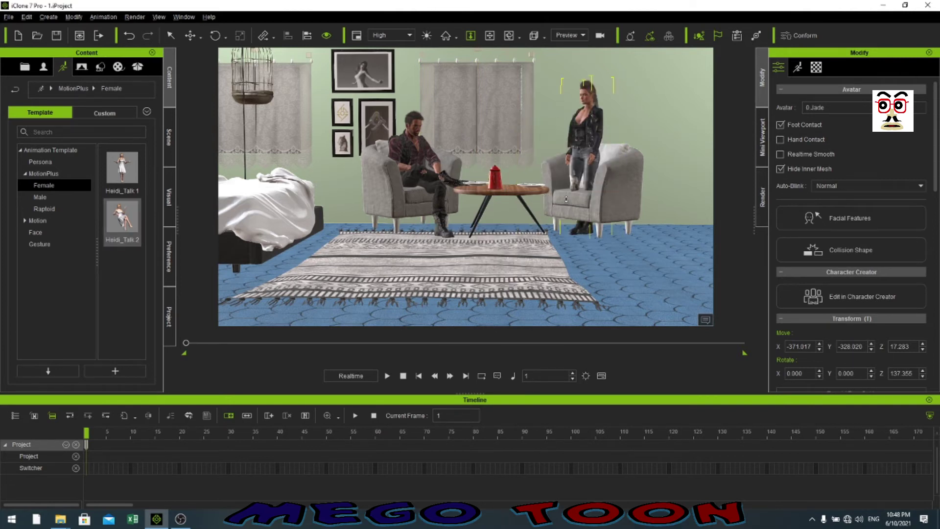
key("w")
left_click_drag(608, 235, 587, 236)
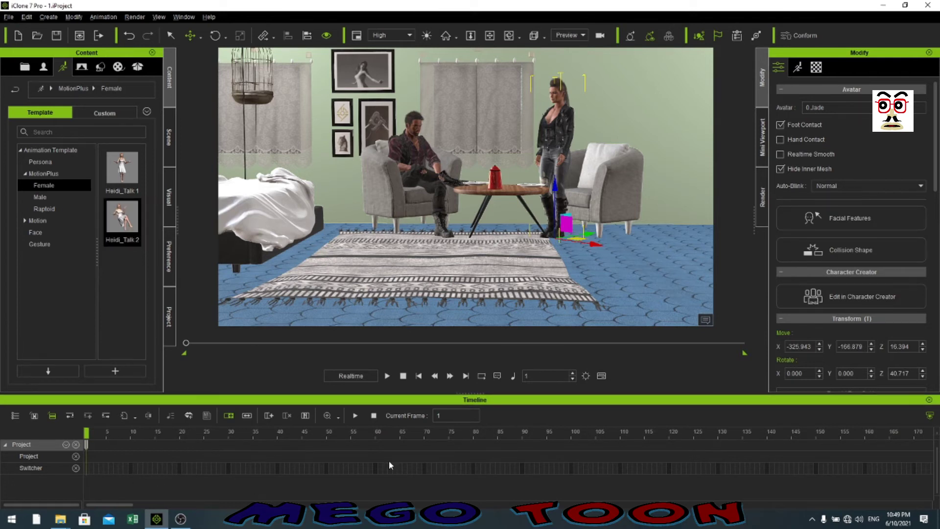
Show the 0.Jade and Zane avatar tracks in the timeline and enlarge the timeline area upward.
left_click(14, 417)
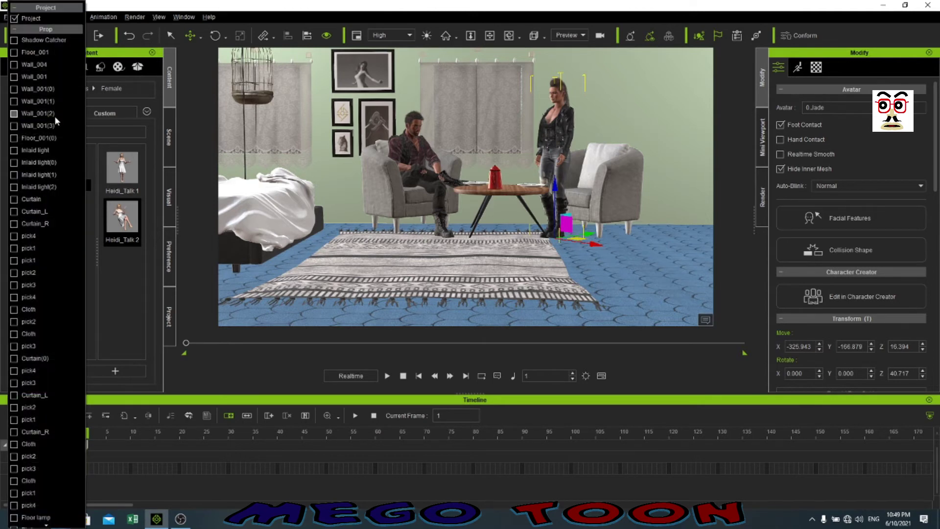
scroll(58, 156, "down", 1)
scroll(65, 279, "down", 5)
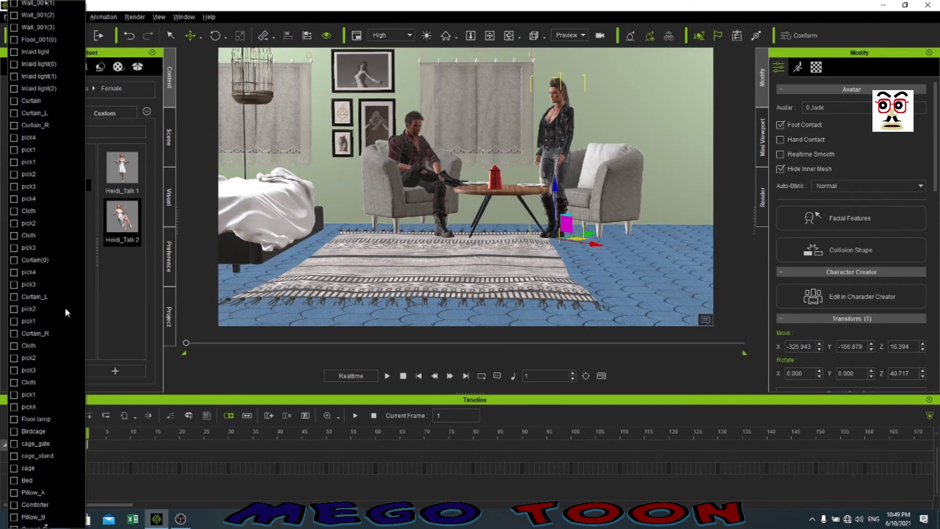
scroll(63, 360, "up", 3)
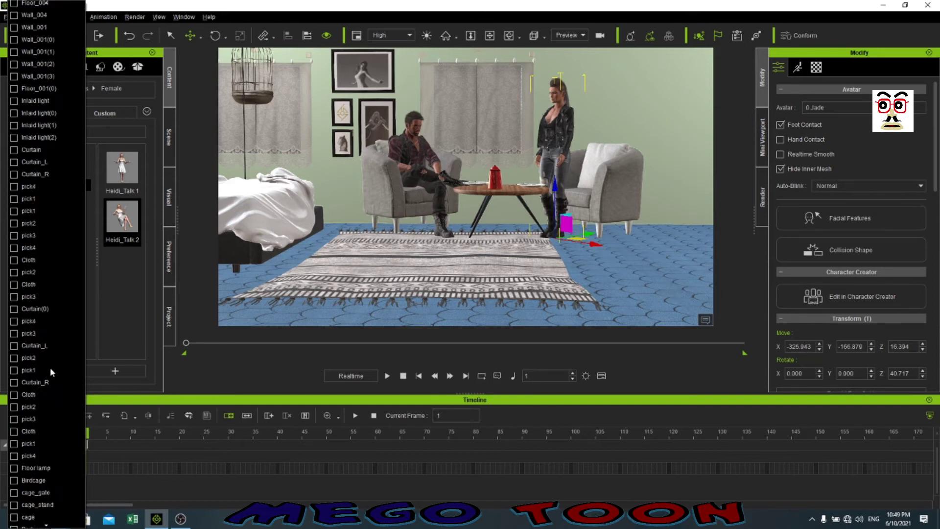
scroll(51, 429, "down", 8)
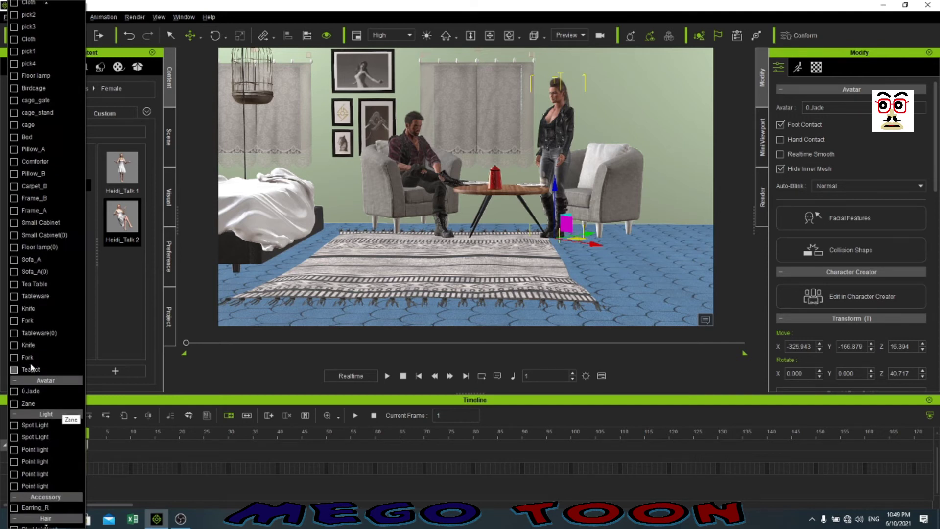
scroll(54, 372, "up", 4)
scroll(60, 337, "down", 5)
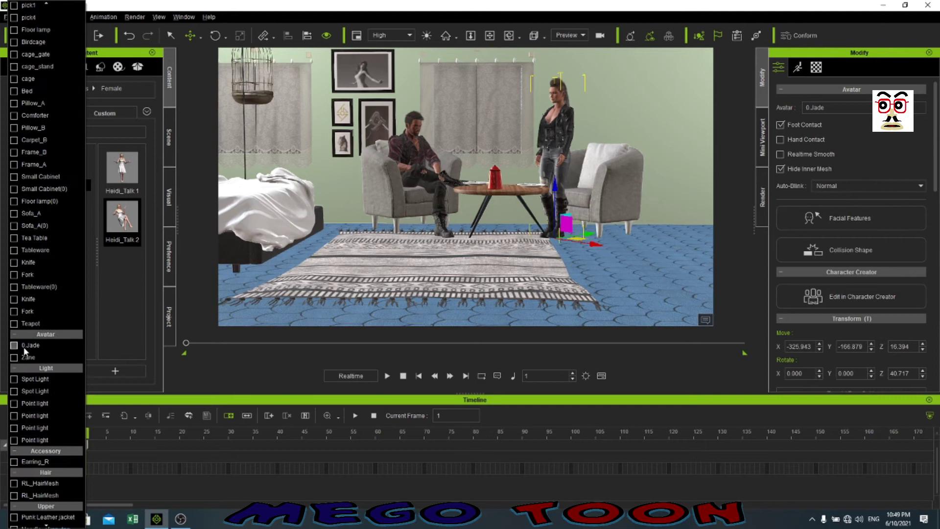
left_click(35, 347)
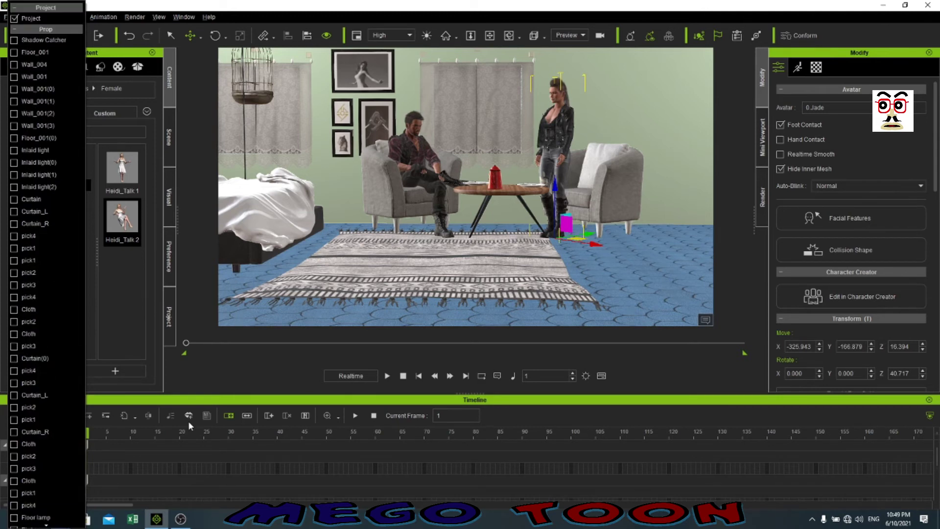
left_click(244, 377)
scroll(122, 451, "down", 5)
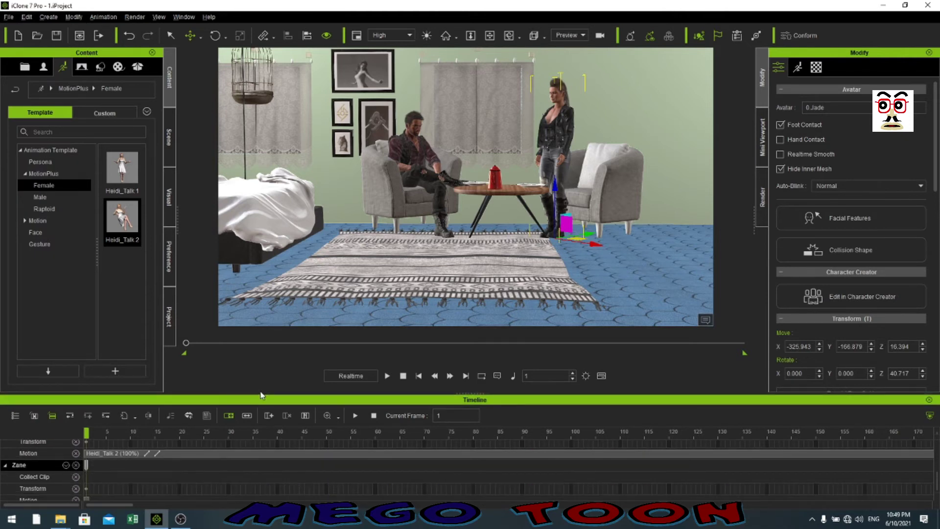
left_click_drag(262, 397, 263, 345)
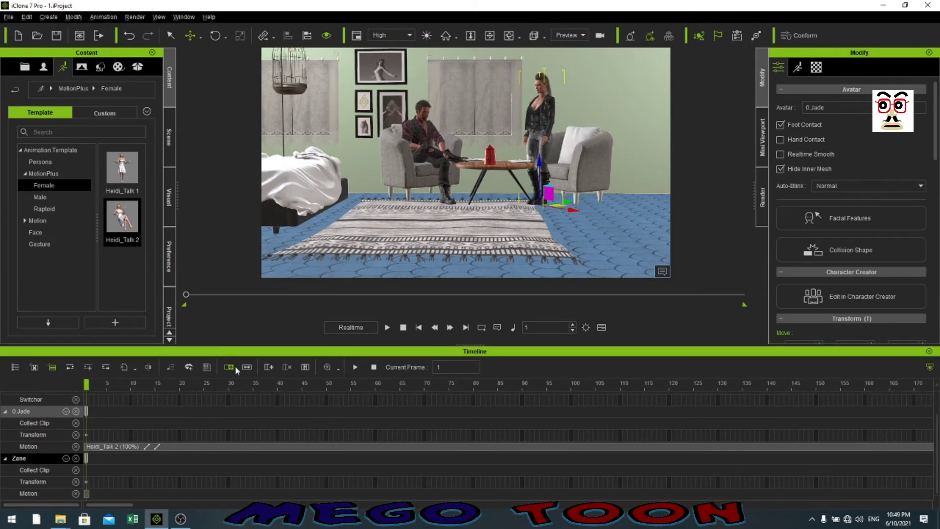
Play the animation to review the female avatar's talk motion, and stop playback.
left_click(386, 327)
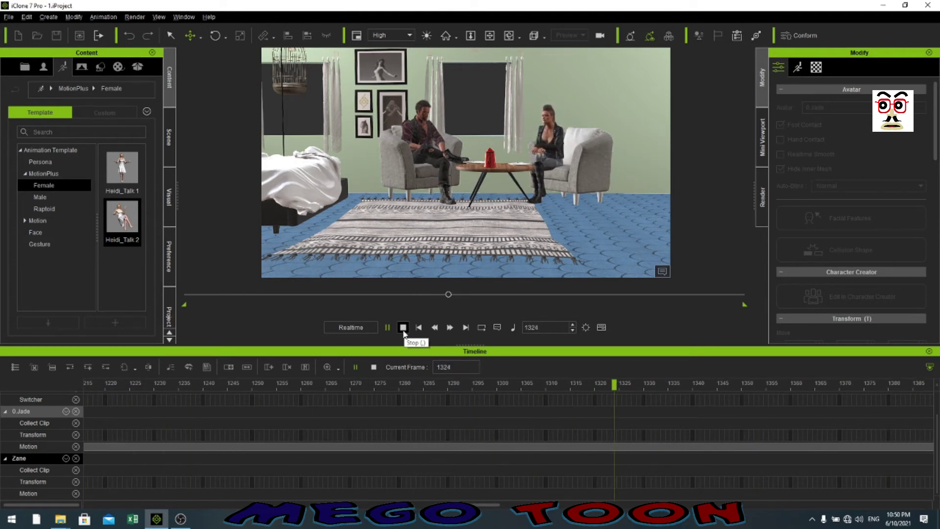
left_click(403, 327)
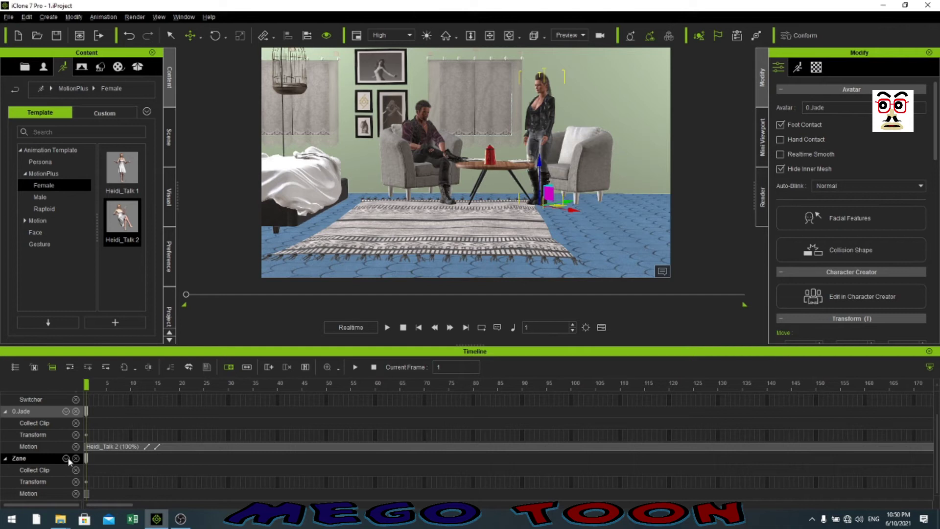
Show the Sound track for 0.Jade in the timeline and hide it again.
left_click(65, 410)
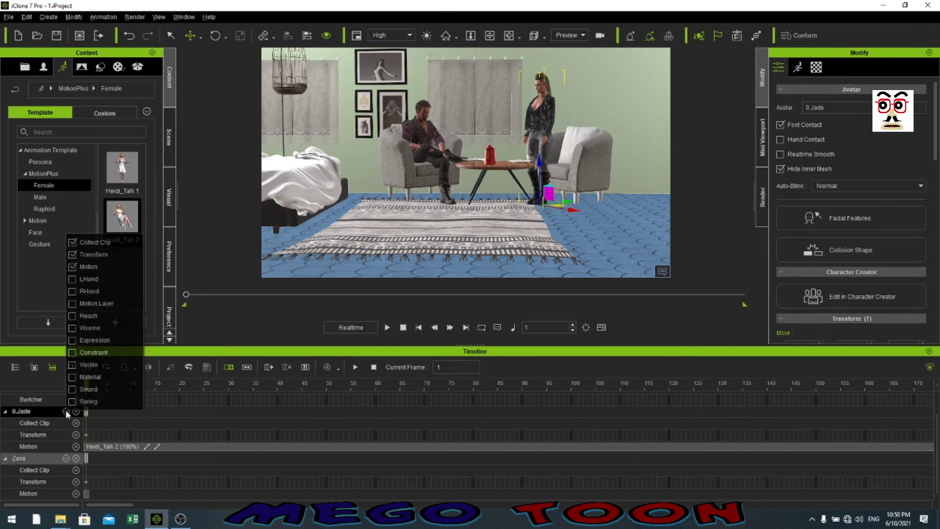
left_click(65, 411)
left_click(64, 411)
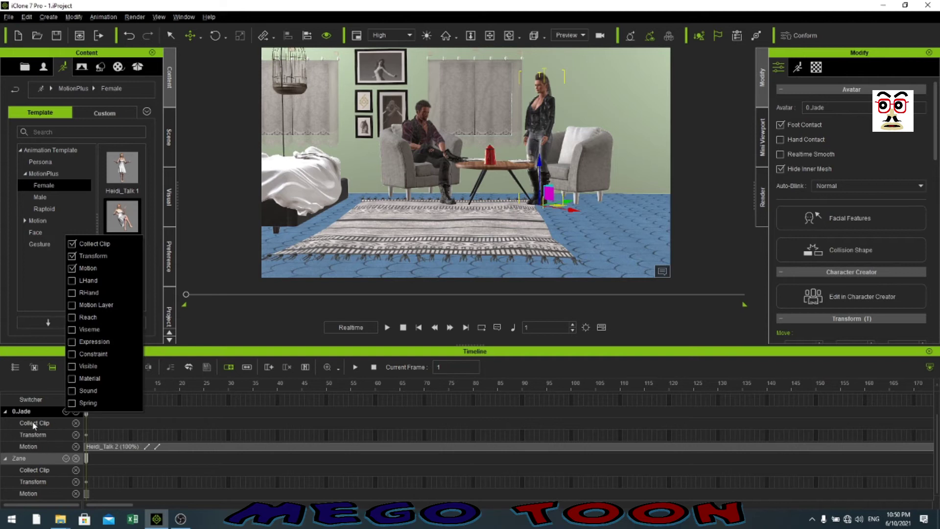
left_click(73, 391)
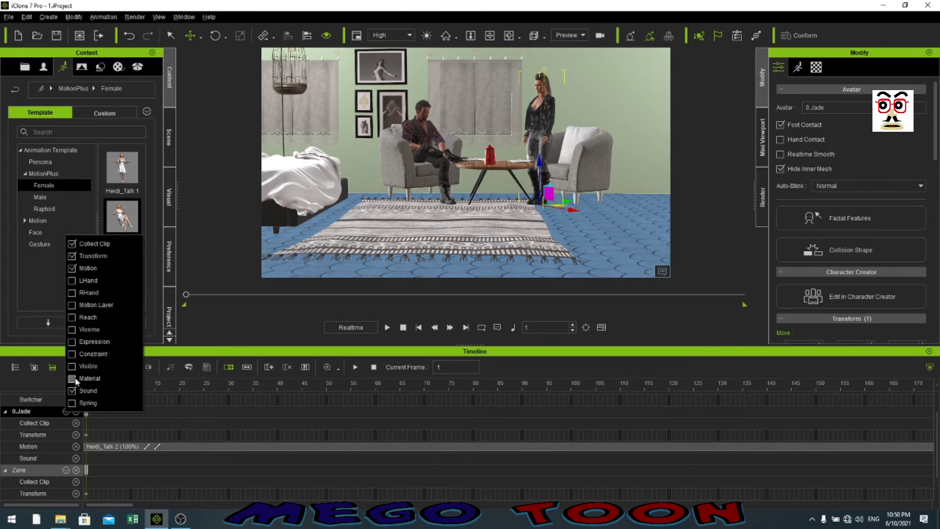
left_click(72, 390)
left_click(33, 294)
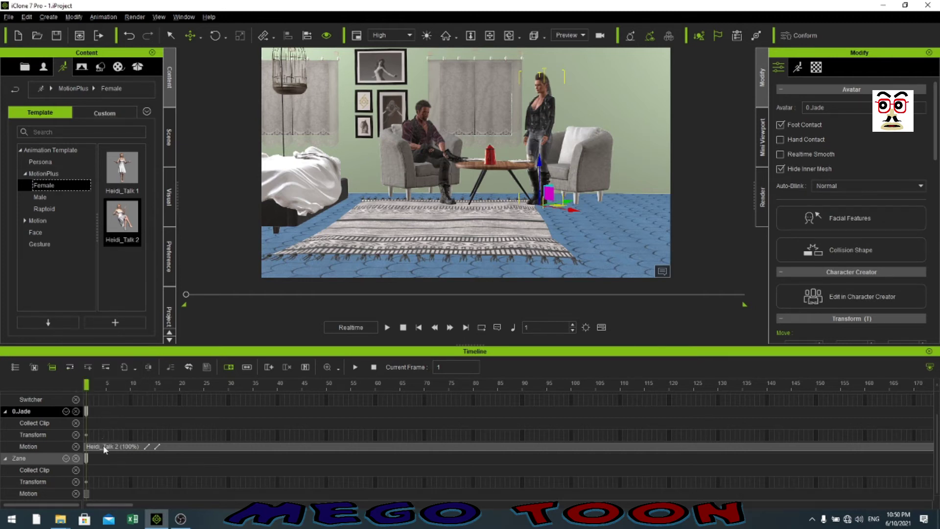
Hide the avatars' Motion tracks in the timeline through the track options of 0.Jade.
left_click(67, 411)
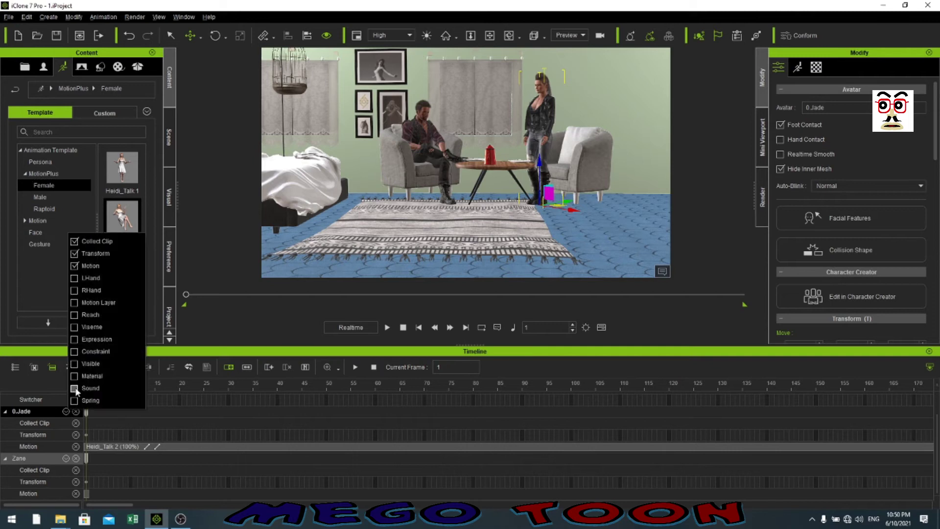
left_click(74, 266)
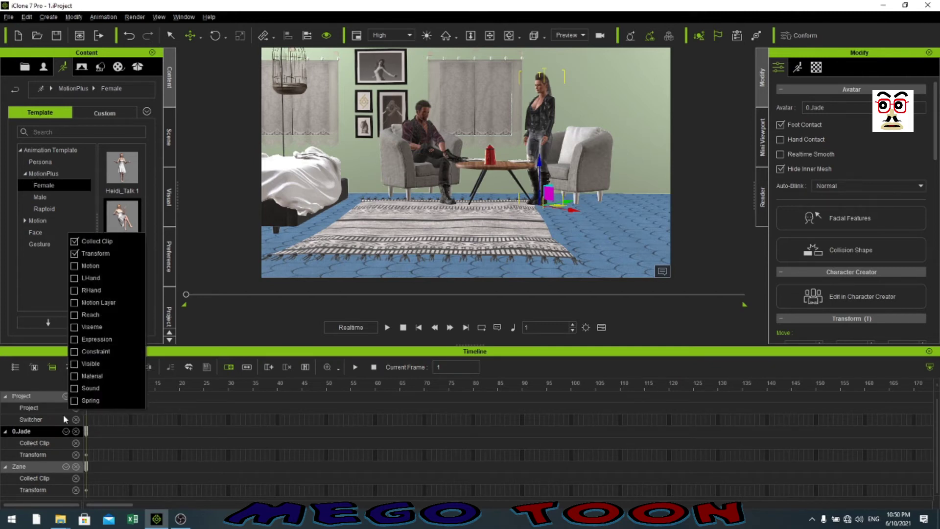
left_click(71, 266)
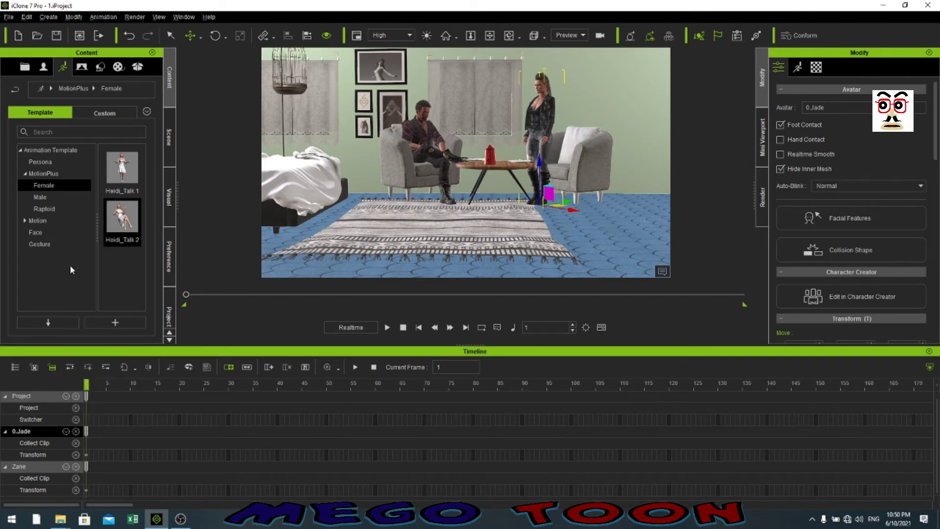
Show the avatars' Motion tracks in the timeline through 0.Jade's track options, and select the Heidi_Talk 2 clip at frame 4.
left_click(66, 396)
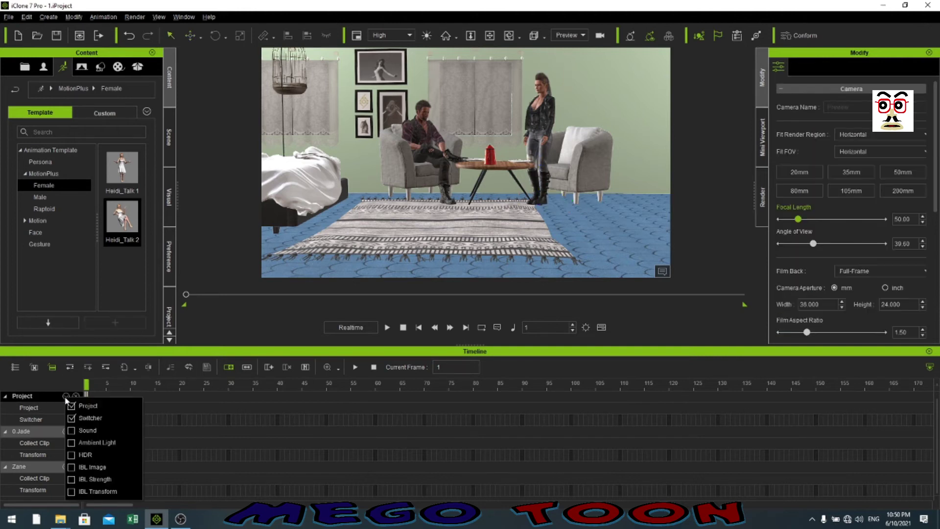
left_click(43, 431)
left_click(66, 431)
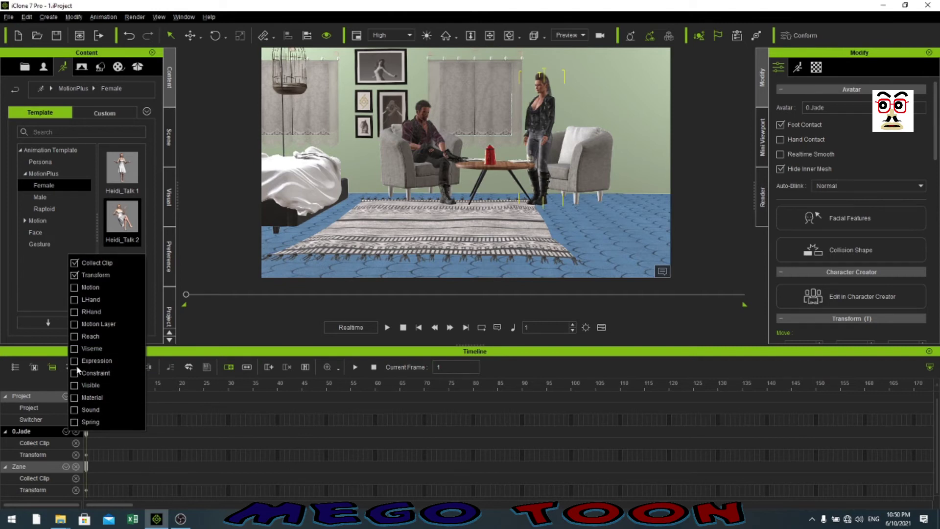
left_click(74, 287)
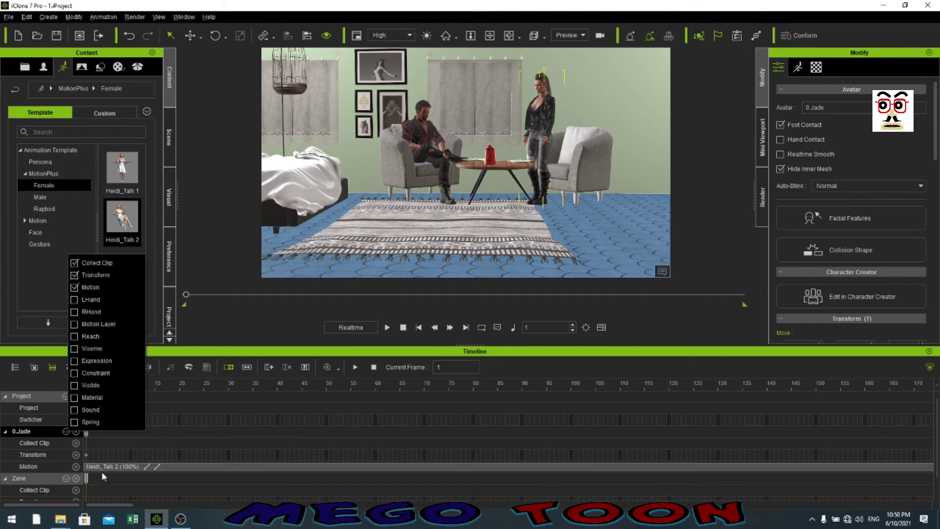
left_click(101, 469)
scroll(104, 470, "down", 1)
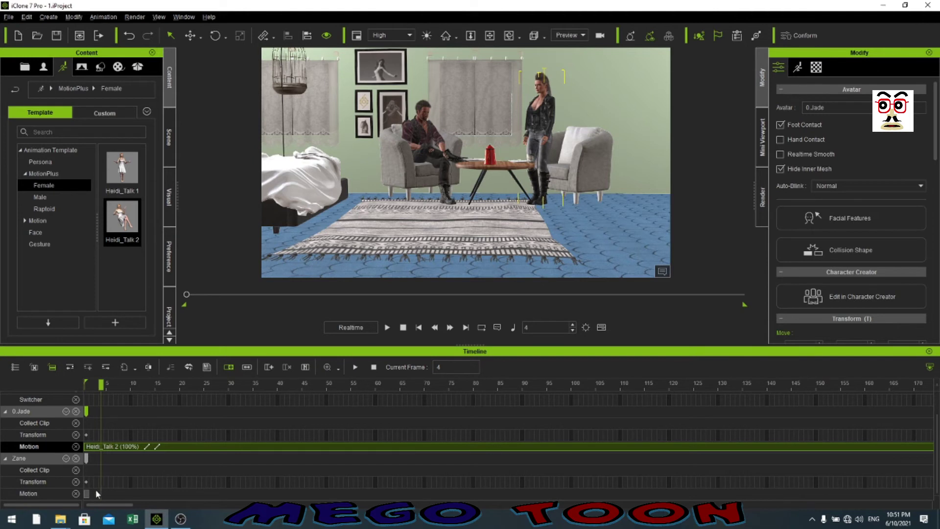
Apply the second male MotionPlus talk motion, Mason_Talk 2, to Zane at frame 4.
left_click(427, 121)
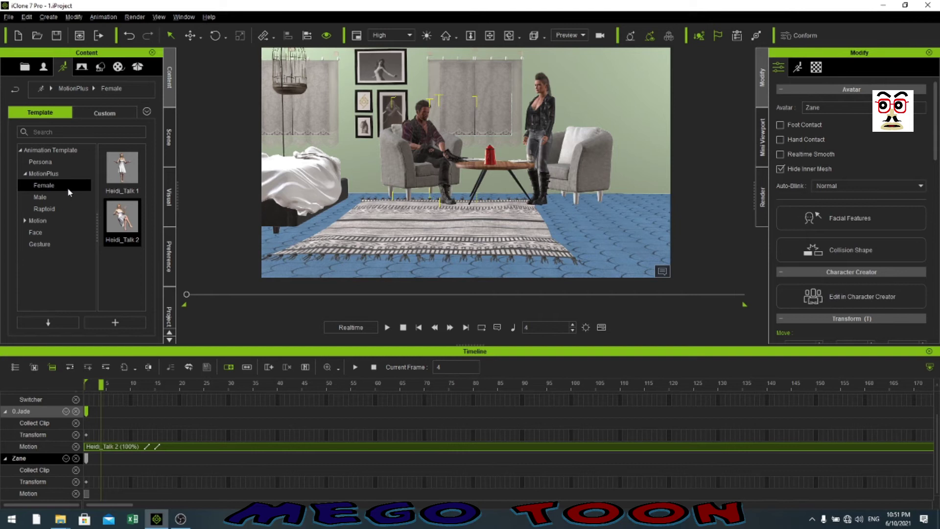
left_click(49, 197)
left_click_drag(126, 225, 433, 208)
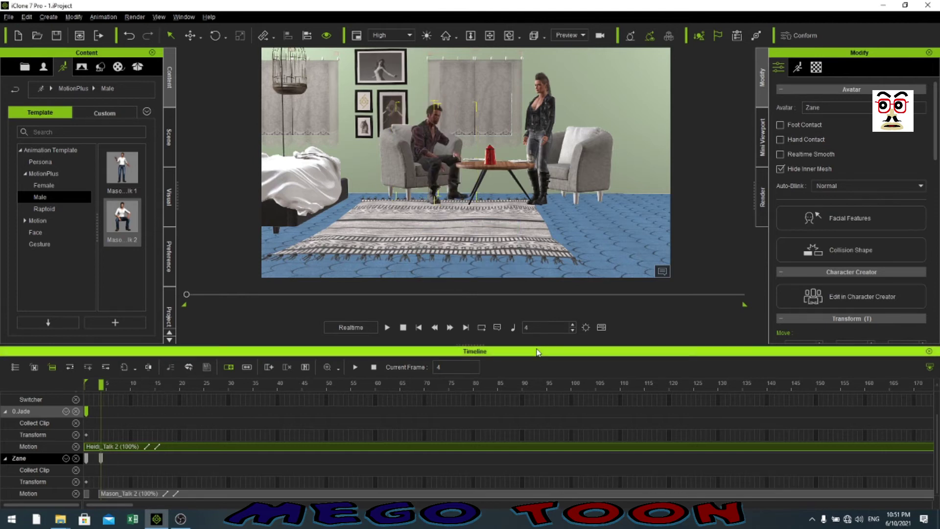
Play the animation twice to review both avatars' talk motions, stopping playback each time.
left_click(387, 327)
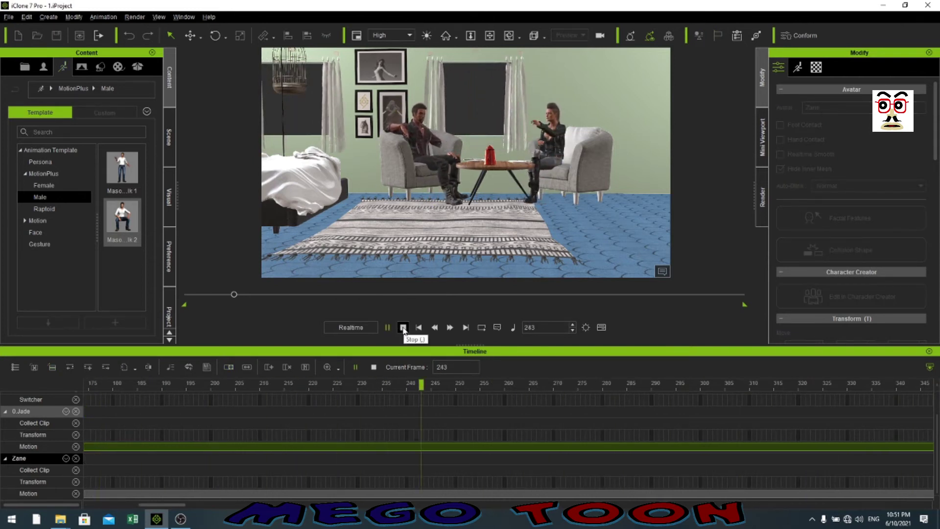
left_click(403, 327)
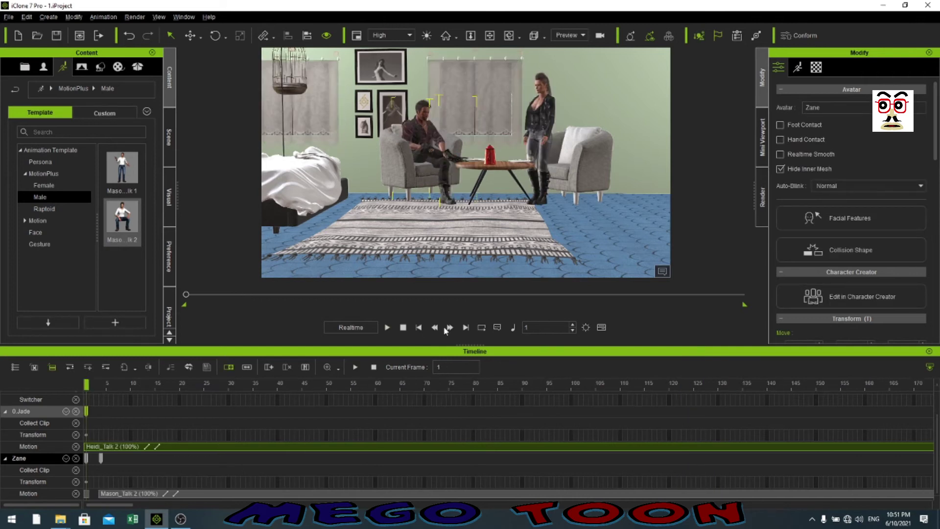
left_click(388, 327)
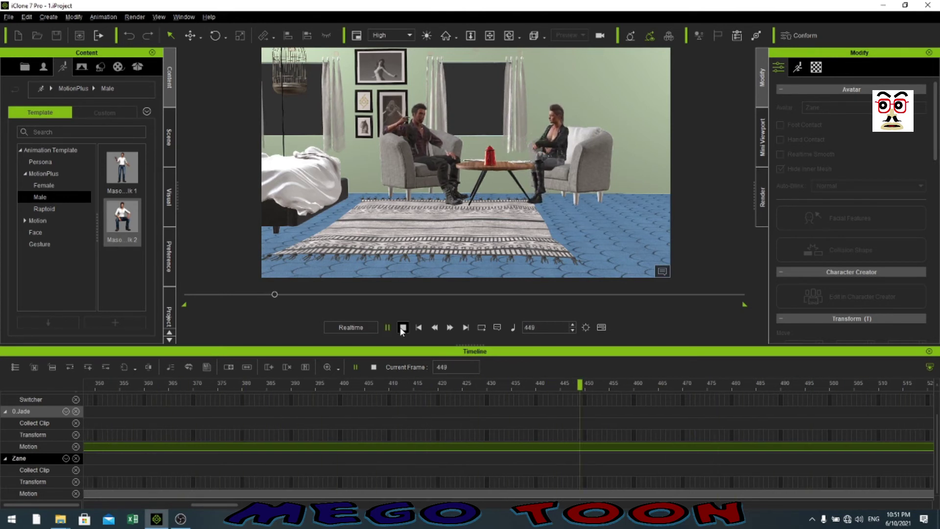
left_click(402, 327)
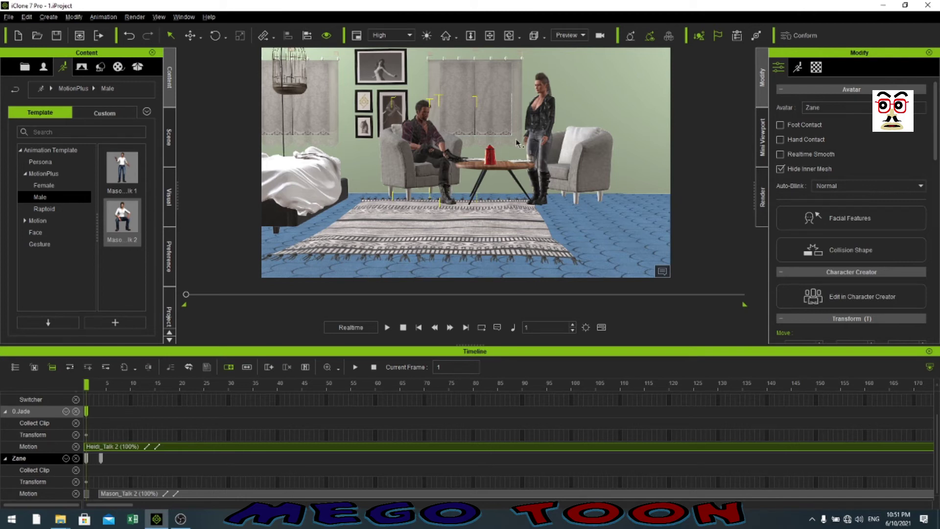
Move Zane's Mason_Talk 2 clip along his Motion track until it starts after the end of 0.Jade's Heidi_Talk 2 clip.
left_click_drag(121, 217, 380, 191)
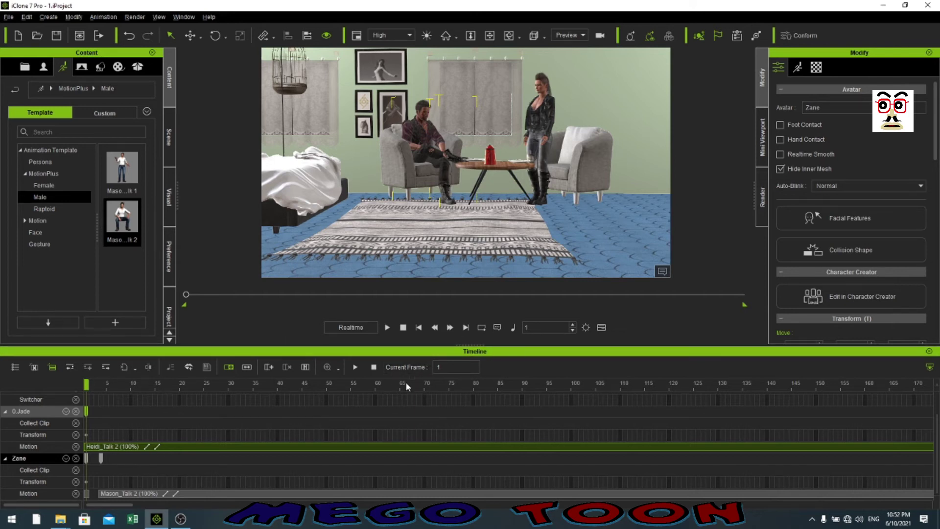
left_click_drag(265, 494, 923, 492)
left_click_drag(801, 494, 865, 494)
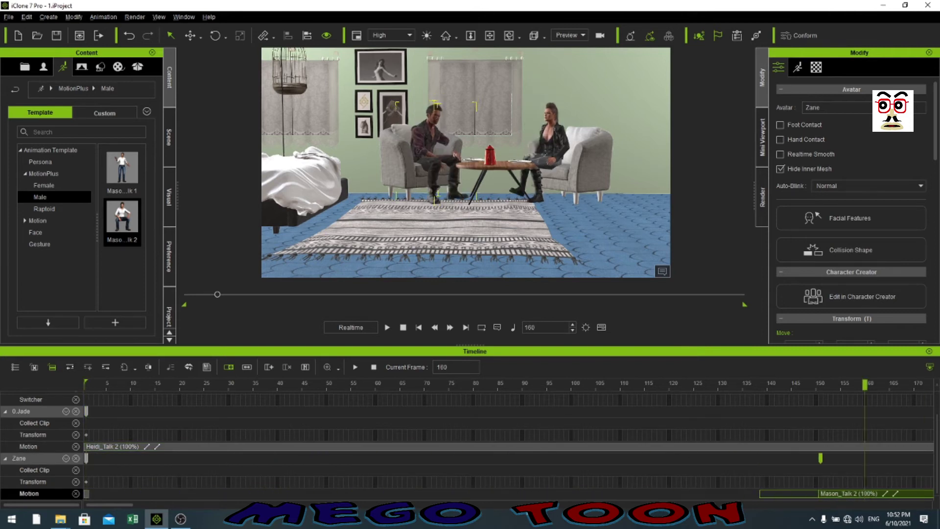
left_click_drag(129, 504, 884, 492)
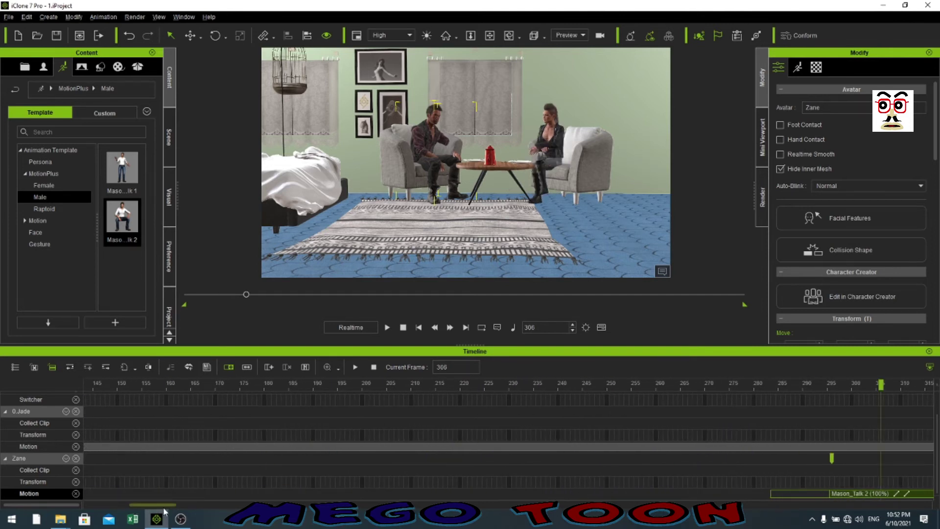
left_click_drag(164, 506, 237, 505)
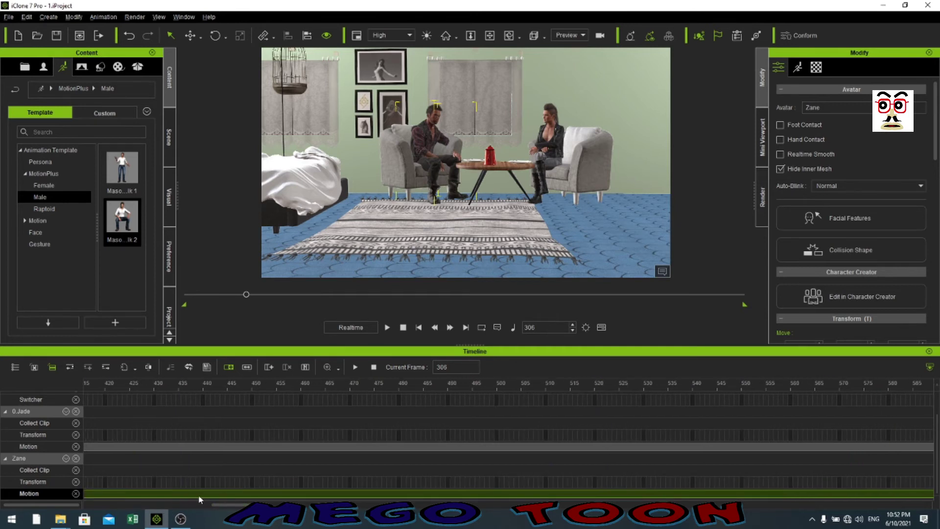
left_click_drag(508, 493, 814, 493)
left_click_drag(151, 494, 849, 482)
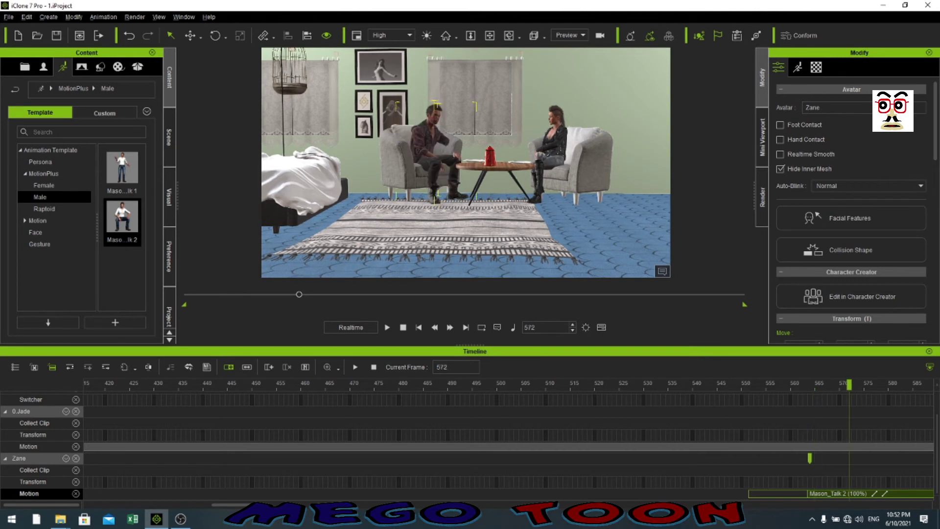
left_click_drag(244, 506, 290, 507)
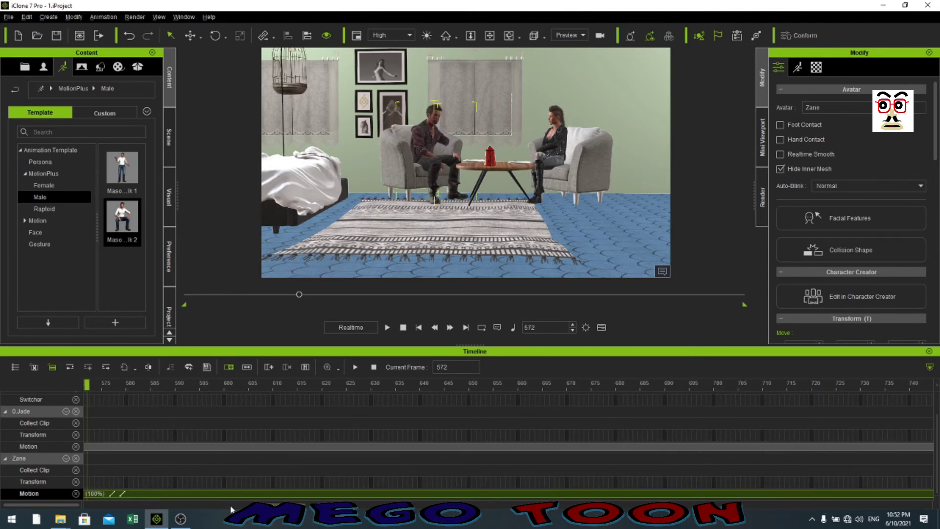
left_click_drag(160, 493, 896, 482)
scroll(248, 503, "right", 4)
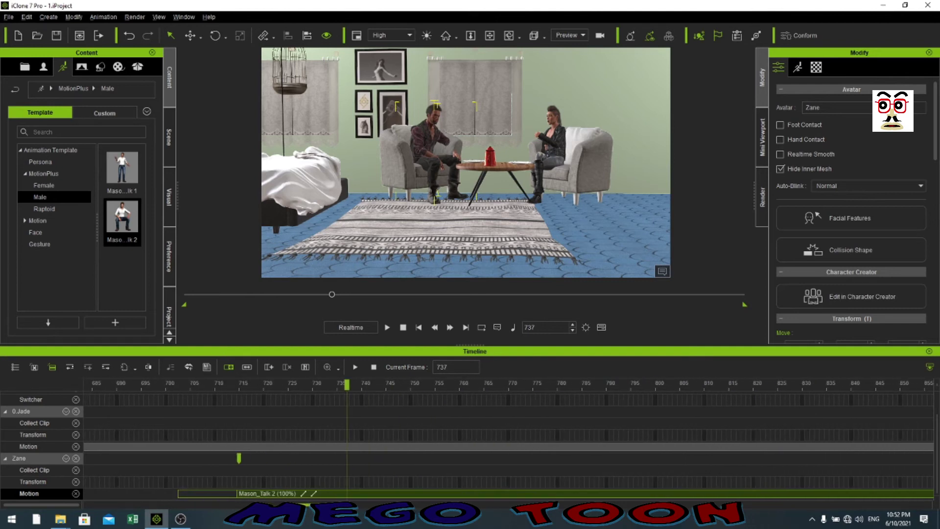
left_click_drag(292, 495, 889, 493)
scroll(230, 504, "right", 5)
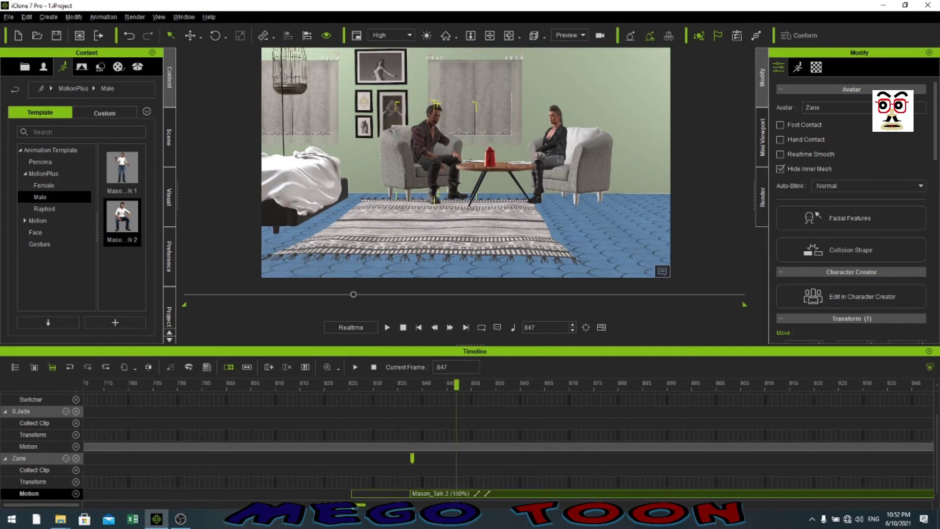
left_click_drag(162, 496, 876, 496)
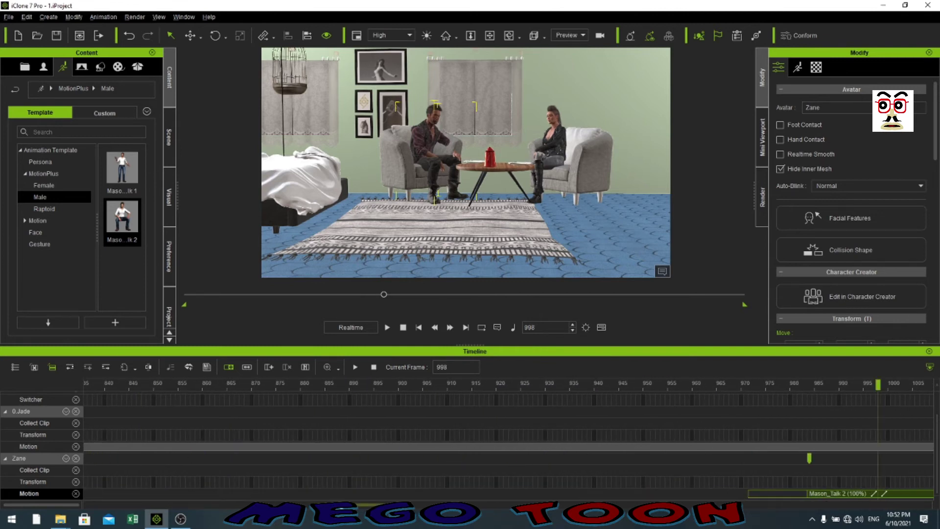
scroll(230, 498, "right", 6)
left_click_drag(219, 499, 712, 494)
left_click_drag(430, 505, 480, 504)
left_click(693, 494)
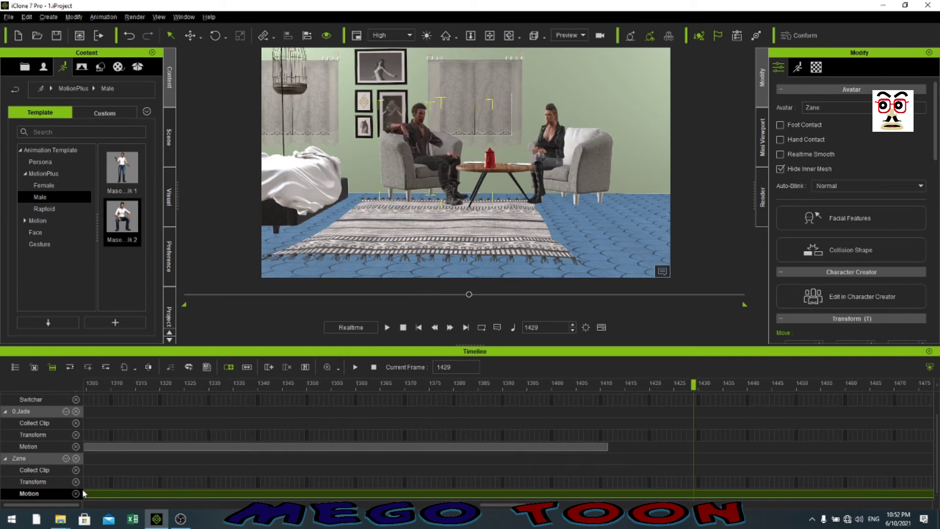
left_click_drag(189, 492, 639, 491)
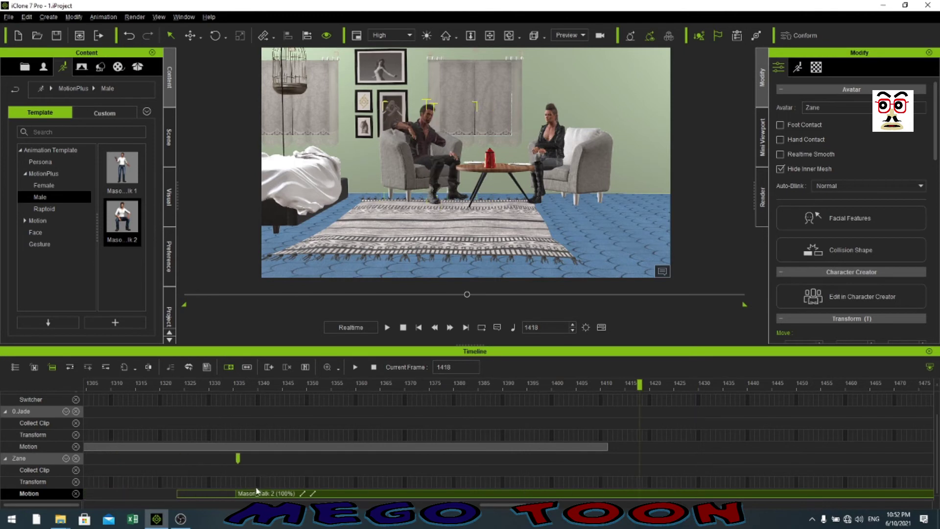
left_click_drag(256, 493, 671, 493)
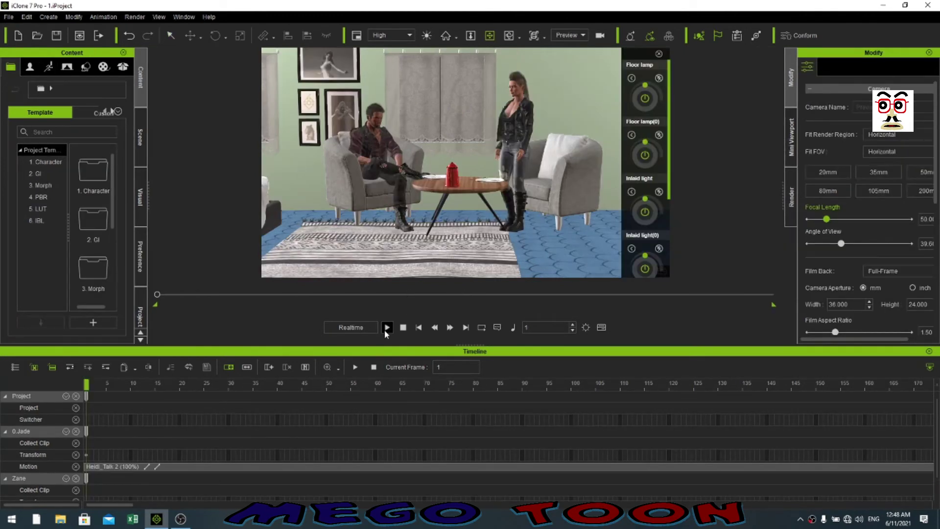
Play the animation from frame 1 to review the conversation, and pause it at frame 1767.
left_click(385, 329)
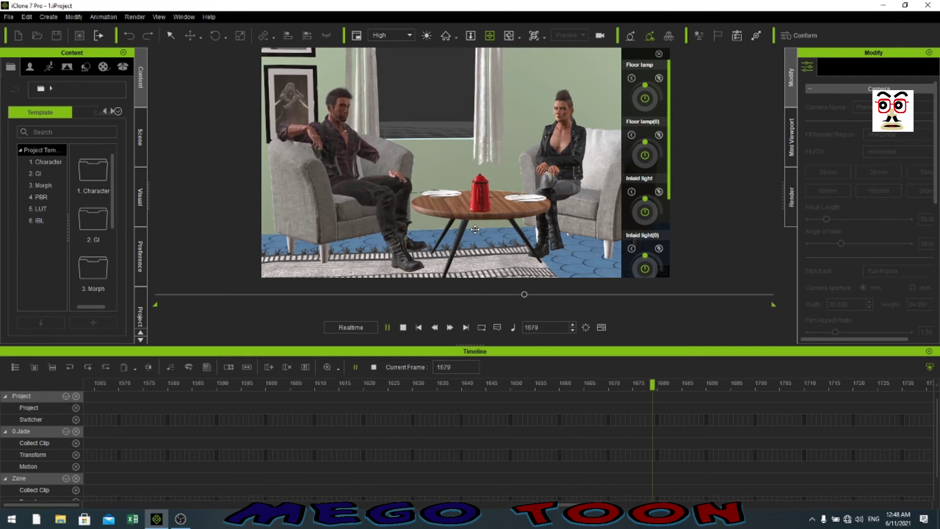
key("space")
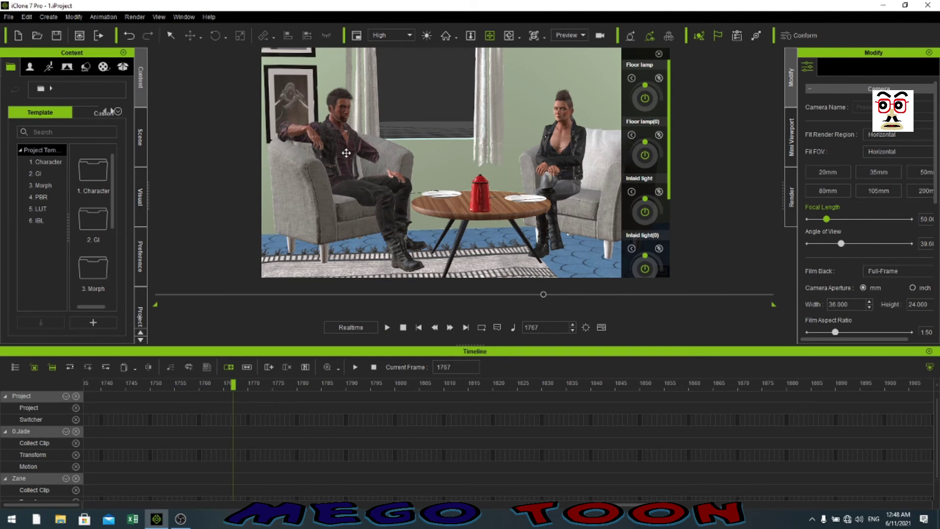
Examine Zane's seated talking pose beside the tea table from several angles and distances, and select his plaid shirt.
right_click_drag(351, 159, 343, 169)
middle_click_drag(342, 169, 394, 175)
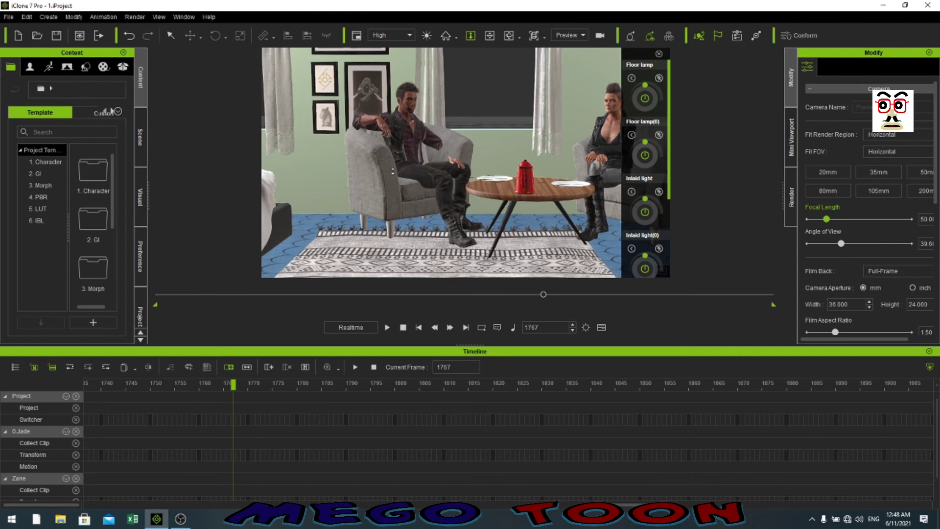
scroll(378, 179, "up", 5)
mouse_move(385, 180)
right_mouse_down()
mouse_move(367, 183)
mouse_move(402, 178)
right_mouse_up()
middle_click_drag(381, 187, 496, 239)
right_click_drag(478, 237, 465, 235)
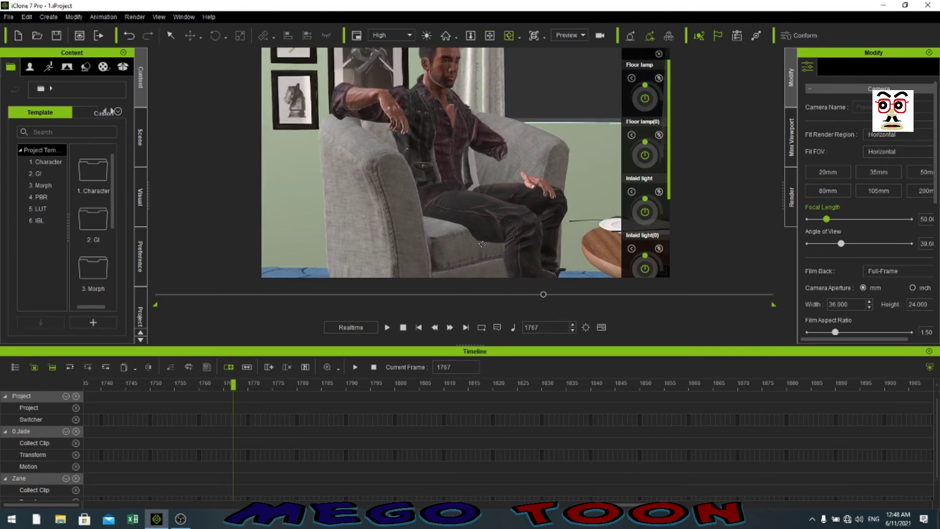
middle_click_drag(481, 243, 512, 251)
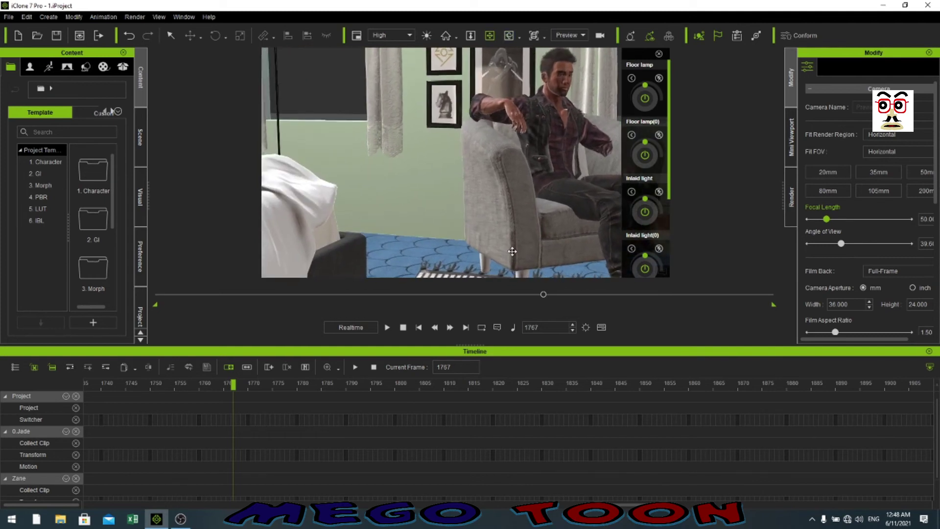
scroll(512, 251, "down", 10)
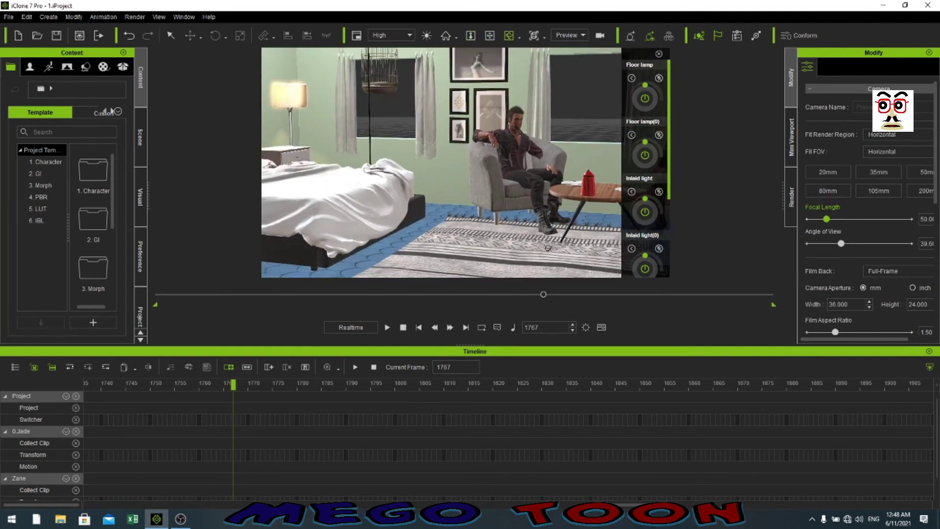
right_click_drag(547, 249, 535, 247)
middle_click_drag(534, 248, 478, 247)
right_click_drag(479, 247, 434, 228)
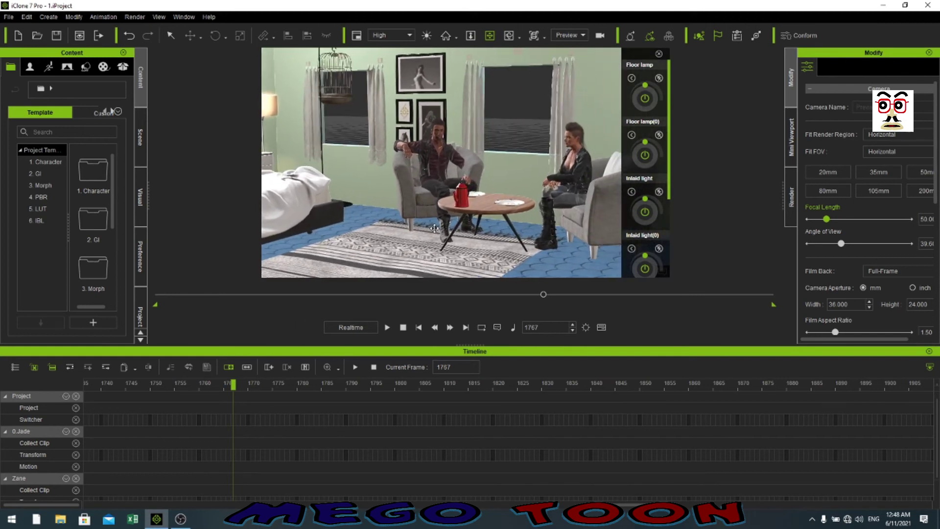
scroll(469, 227, "up", 8)
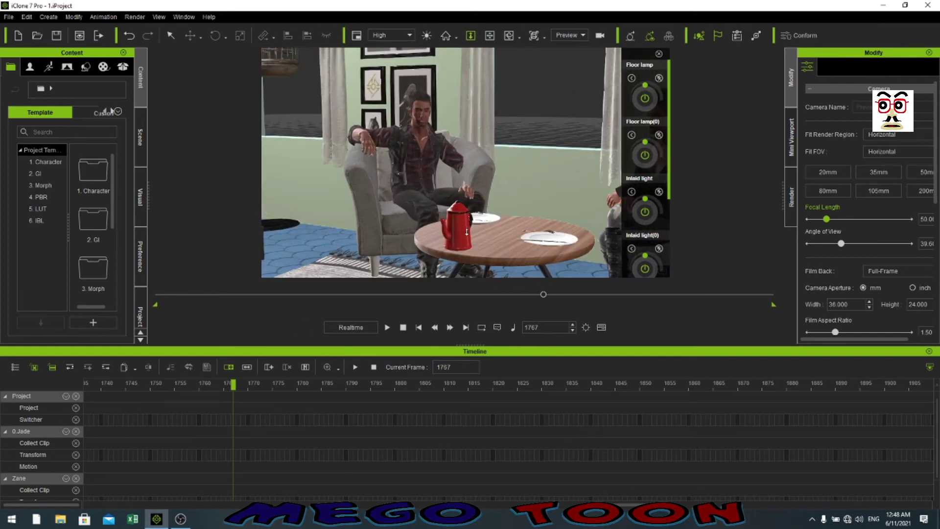
mouse_move(469, 230)
right_mouse_down()
mouse_move(467, 259)
mouse_move(461, 224)
right_mouse_up()
middle_click_drag(458, 226, 404, 261)
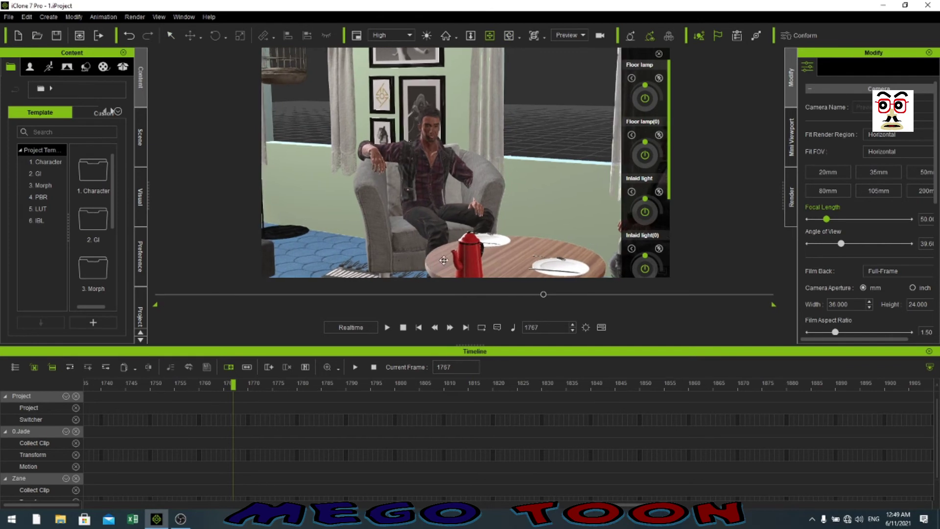
right_click_drag(443, 260, 430, 255)
middle_click_drag(431, 255, 459, 243)
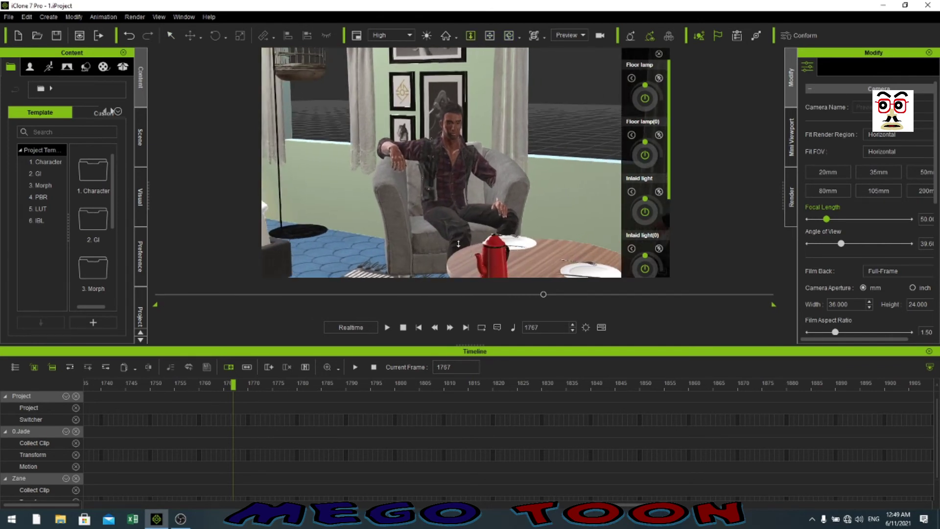
right_click_drag(478, 250, 466, 248)
middle_click_drag(465, 249, 441, 229)
scroll(460, 229, "down", 3)
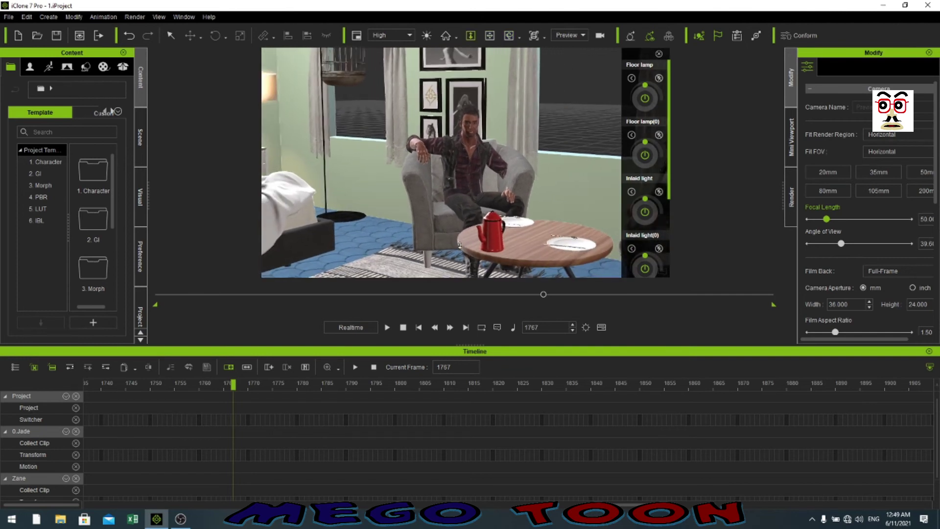
right_click_drag(463, 233, 472, 209)
middle_click_drag(471, 209, 459, 235)
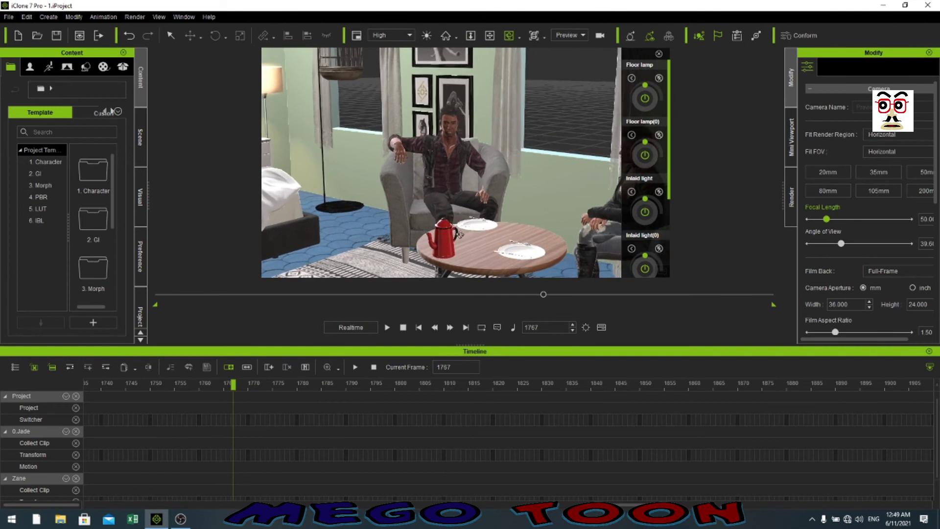
left_click(453, 179)
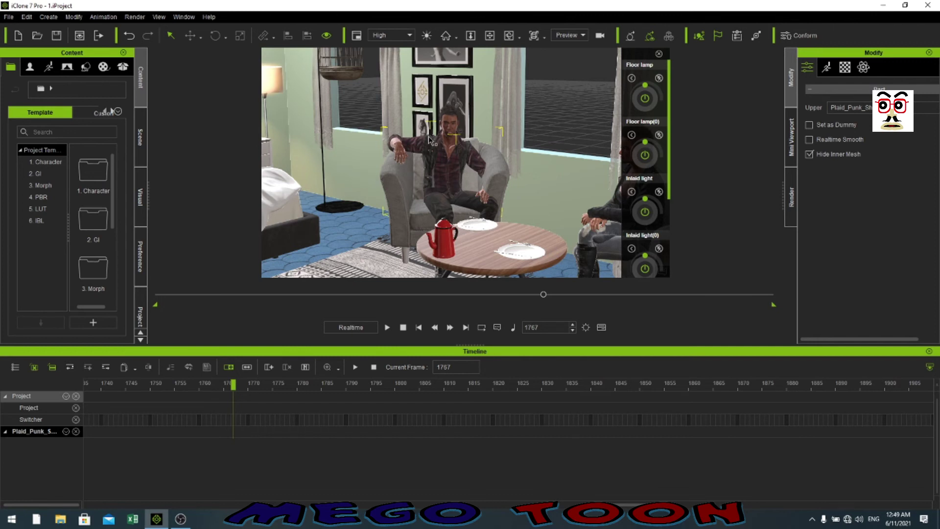
Select the Zane avatar at frame 1767, turn him slightly and shift his seated pose on the armchair.
left_click(478, 238)
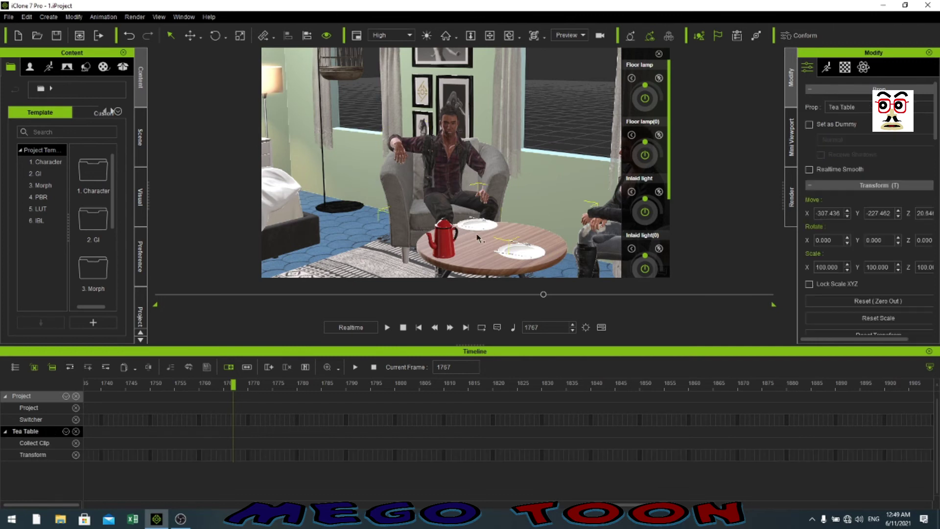
left_click(460, 169)
left_click(457, 126)
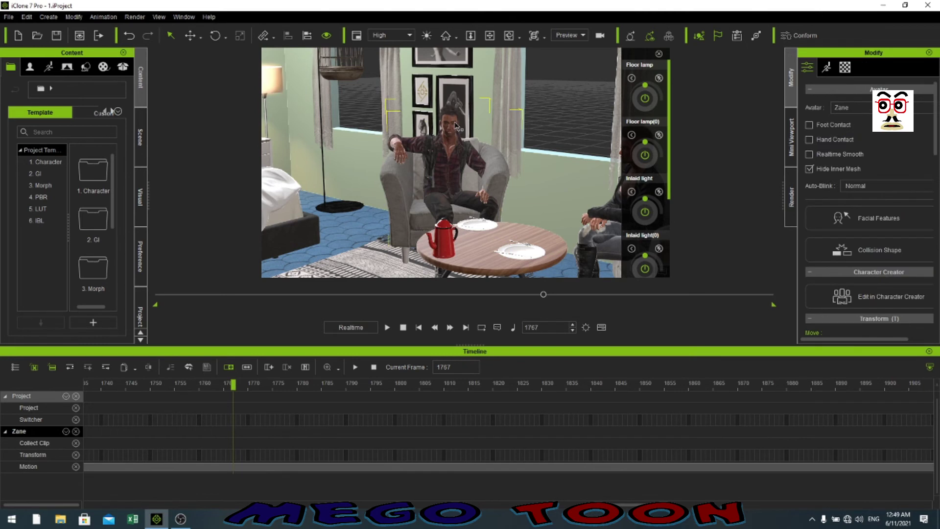
key("w")
key("e")
left_click_drag(463, 270, 456, 272)
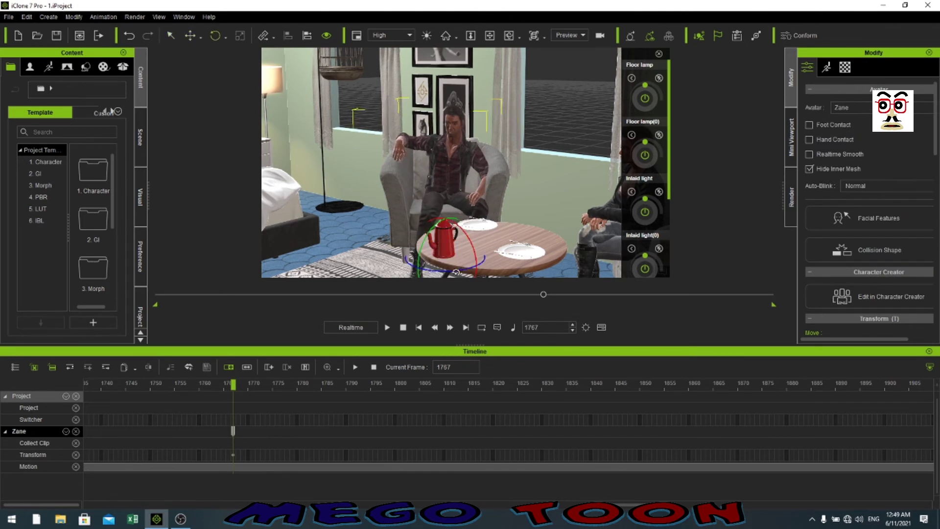
key("w")
left_click_drag(447, 265, 438, 269)
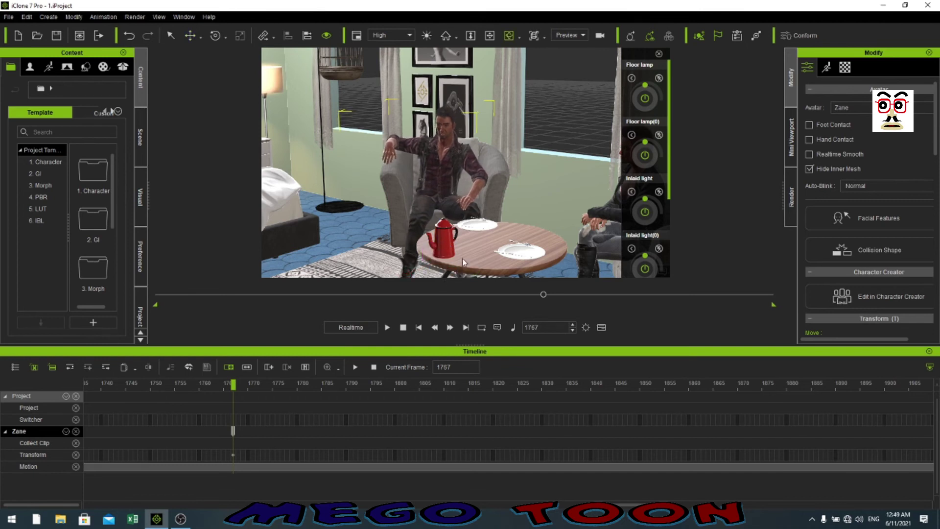
Lower Zane to a height of about 13.65 and reposition him horizontally in the armchair.
right_click_drag(470, 254, 524, 235)
middle_click_drag(487, 245, 492, 229)
mouse_move(492, 229)
right_mouse_down()
mouse_move(522, 210)
mouse_move(494, 222)
right_mouse_up()
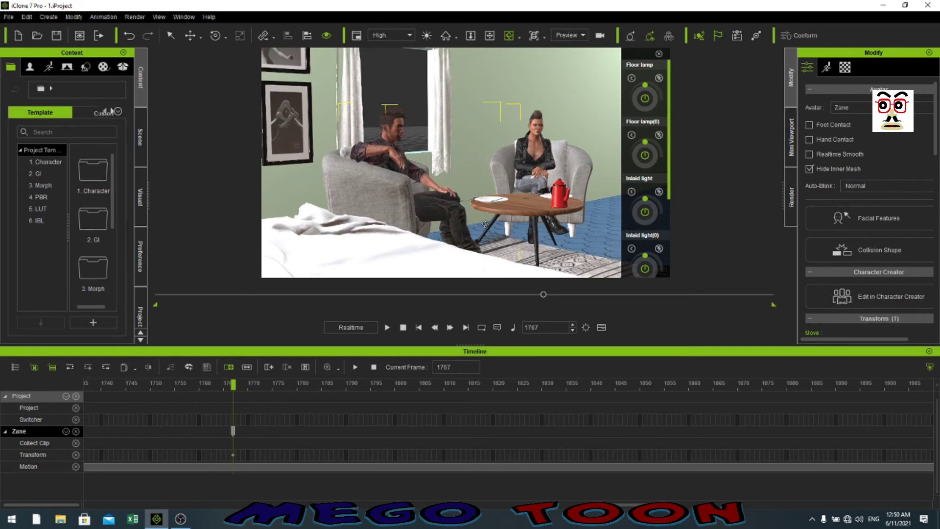
key("t")
key("w")
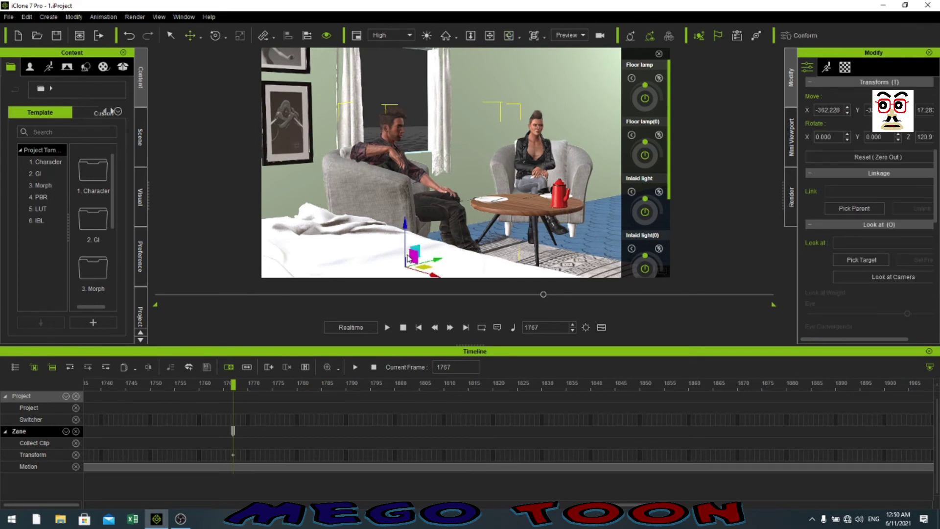
left_click_drag(405, 225, 412, 235)
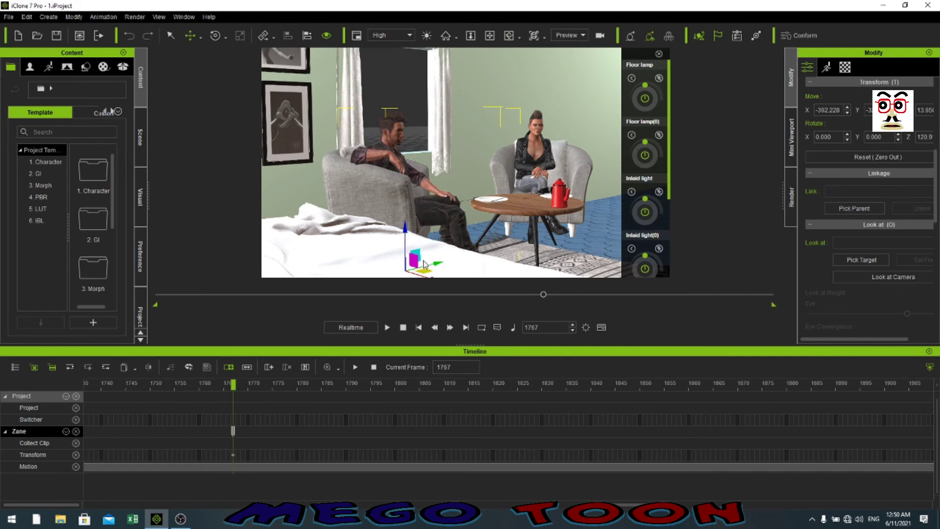
left_click_drag(424, 269, 430, 273)
Rotate Zane to about 111.54 around the Z axis and reposition him at X -366.690 in the armchair.
right_click_drag(481, 276, 409, 246)
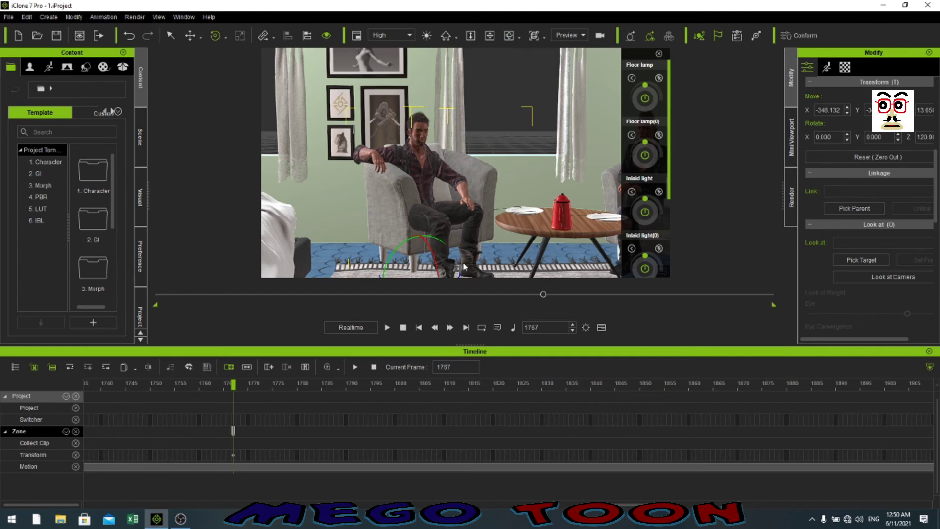
right_click_drag(464, 261, 456, 237)
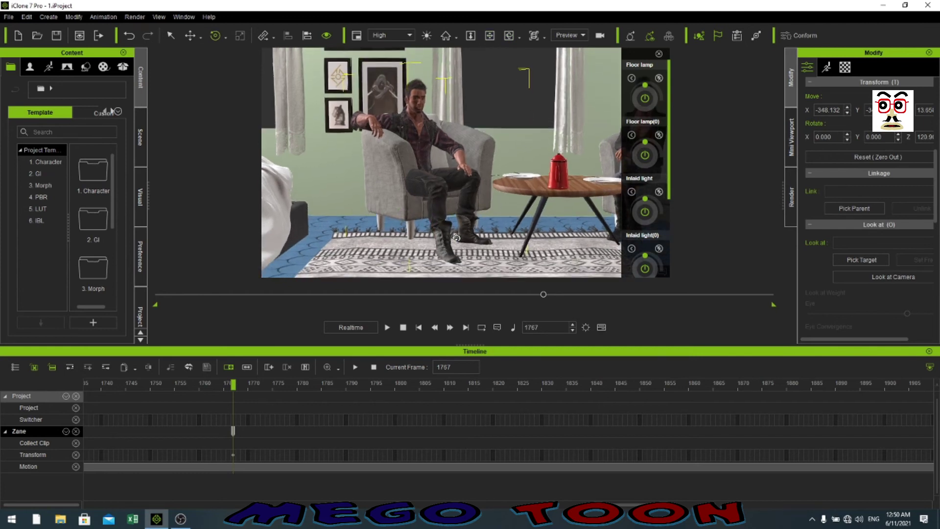
mouse_move(447, 248)
left_mouse_down()
mouse_move(435, 245)
mouse_move(459, 242)
left_mouse_up()
key("w")
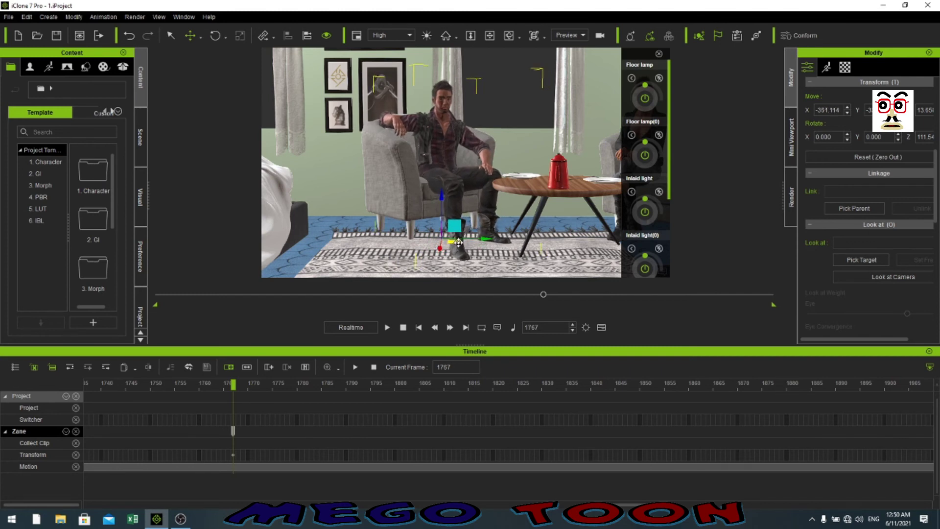
right_click_drag(460, 247, 418, 233)
mouse_move(464, 211)
right_mouse_down()
mouse_move(460, 251)
mouse_move(466, 222)
right_mouse_up()
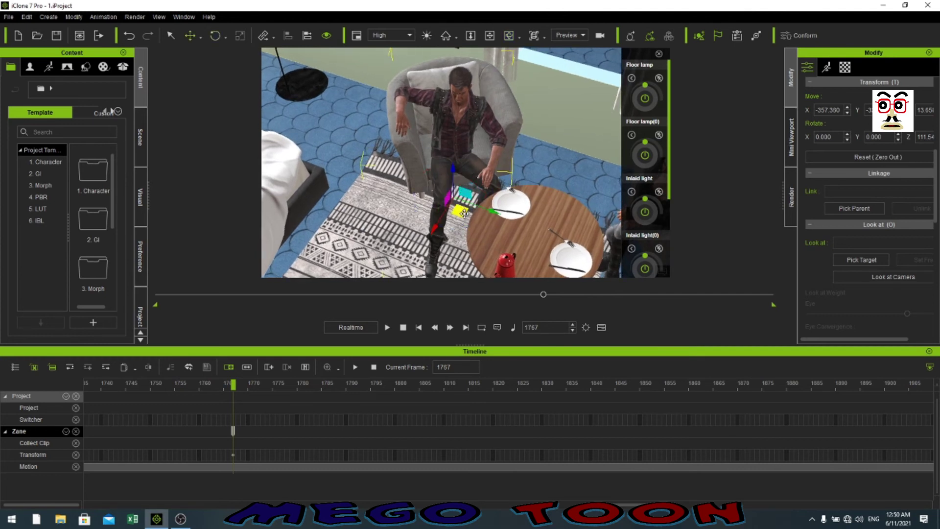
left_click_drag(463, 202, 465, 205)
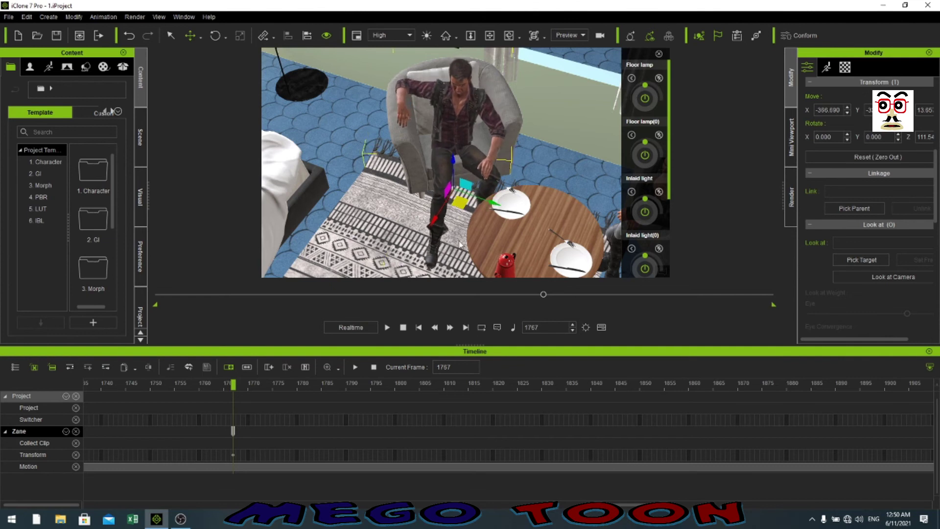
Play the animation from frame 1411 to check Zane's adjusted sitting position during his talk motion.
right_click_drag(463, 248, 467, 174)
right_click_drag(450, 202, 461, 238)
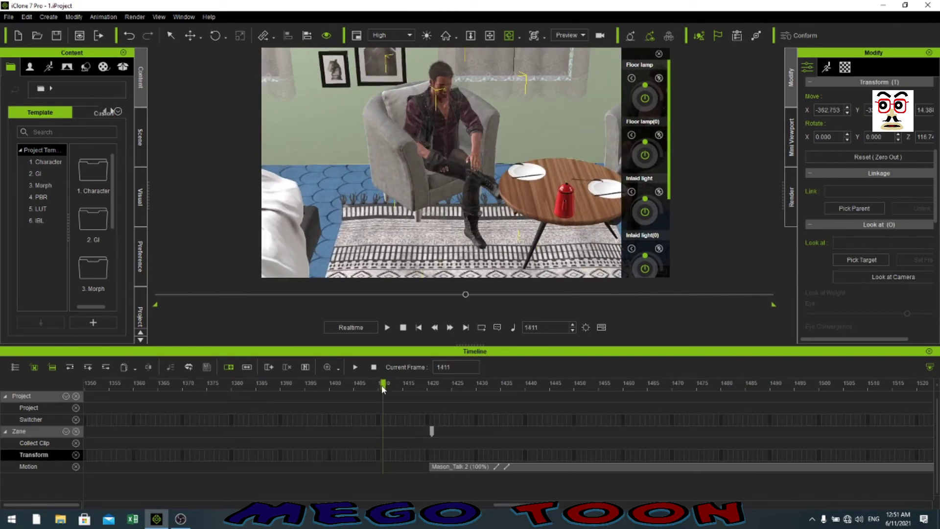
key("space")
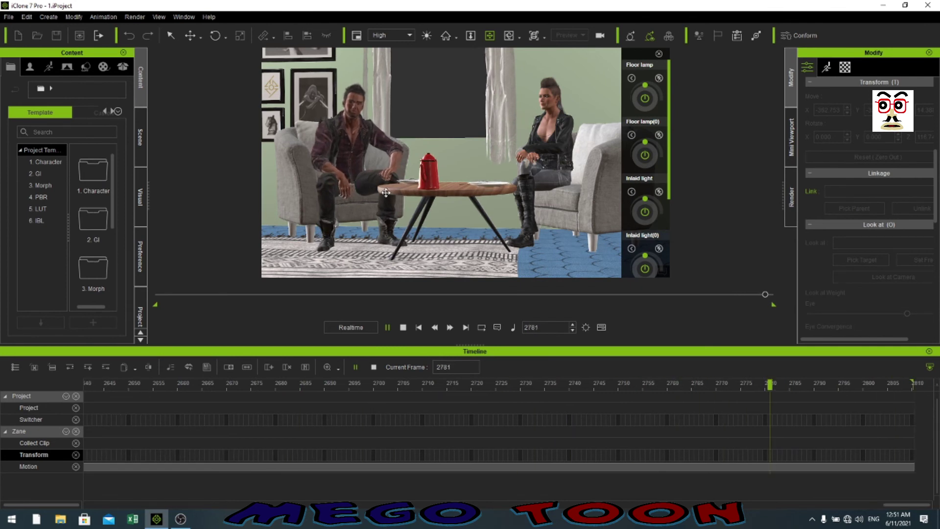
right_click_drag(321, 217, 368, 220)
Play the animation from the first frame, pause at frame 175 and examine Jade's crossed leg against the tea table.
left_click(418, 327)
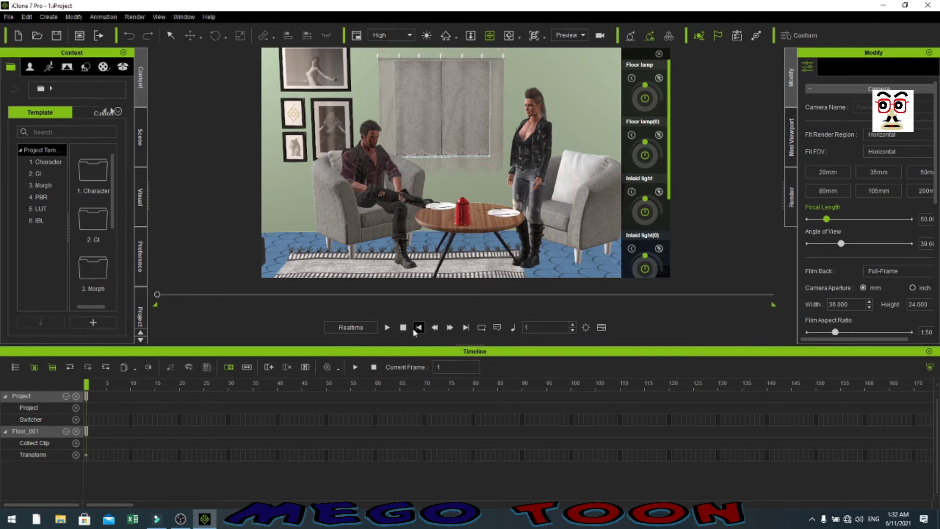
left_click(387, 327)
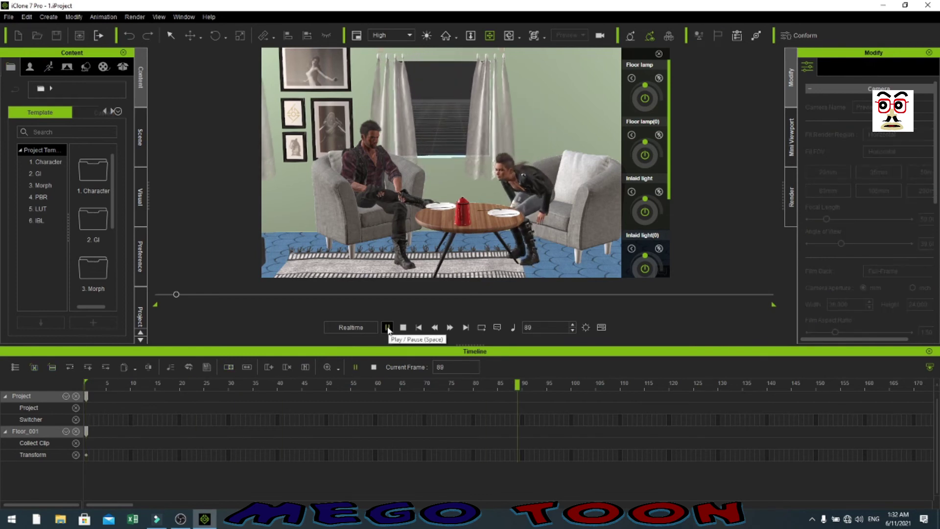
left_click(388, 327)
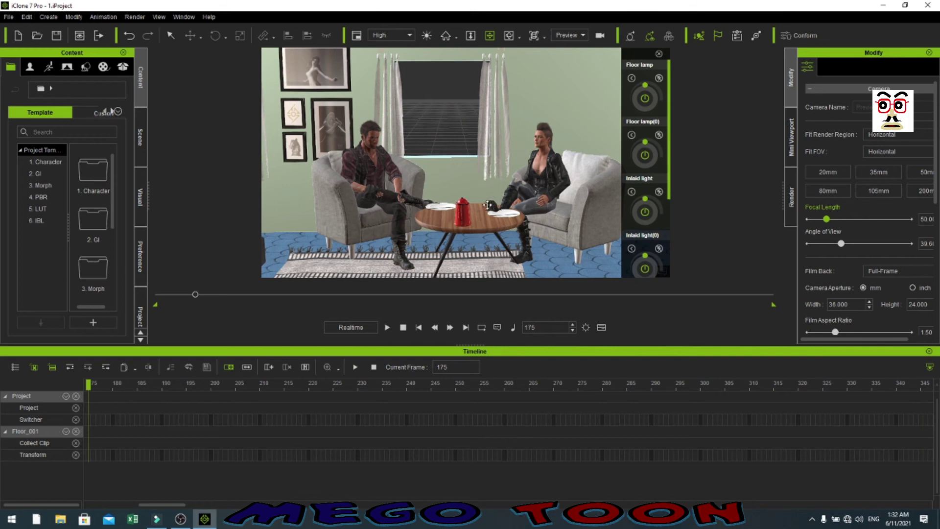
mouse_move(499, 214)
right_mouse_down()
mouse_move(486, 285)
mouse_move(502, 199)
right_mouse_up()
scroll(502, 200, "up", 2)
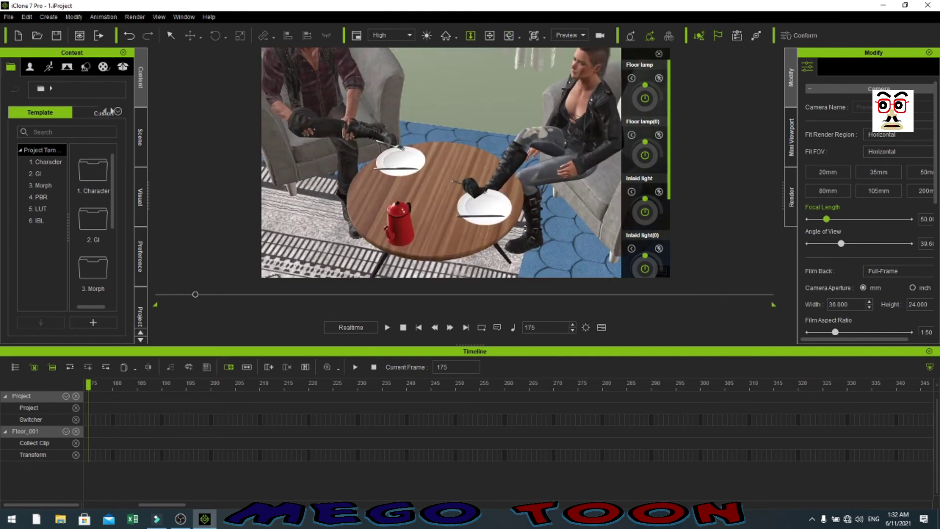
right_click_drag(551, 228, 530, 221)
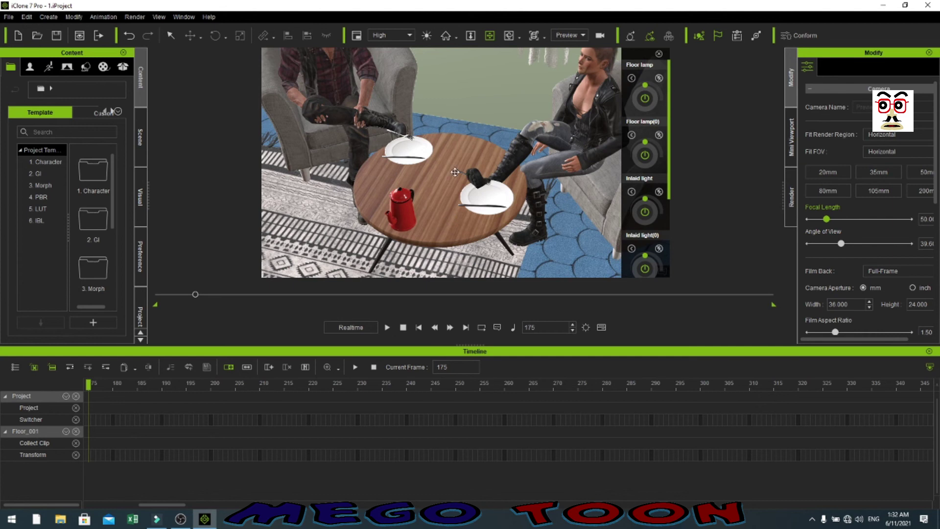
left_click_drag(464, 211, 490, 252)
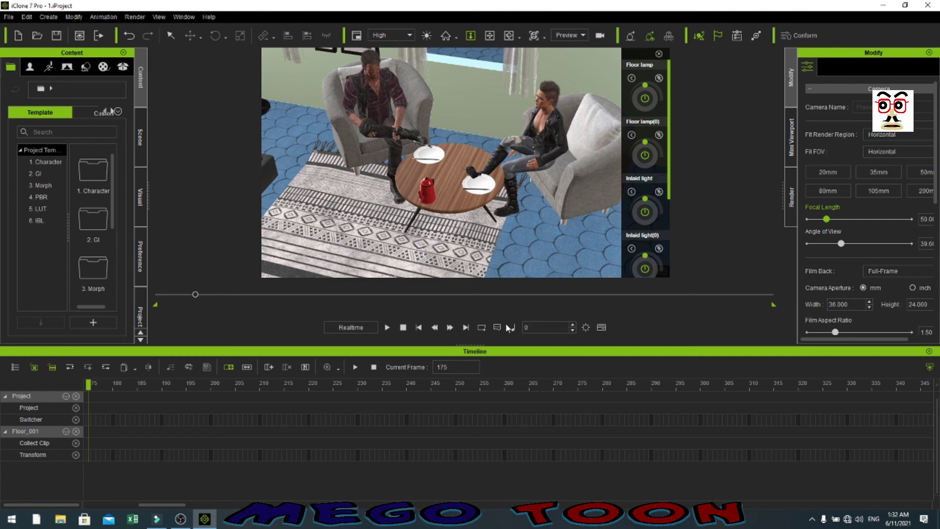
Return to frame 1 and move the Tea Table away from the armchairs to X -252.044.
key("Return")
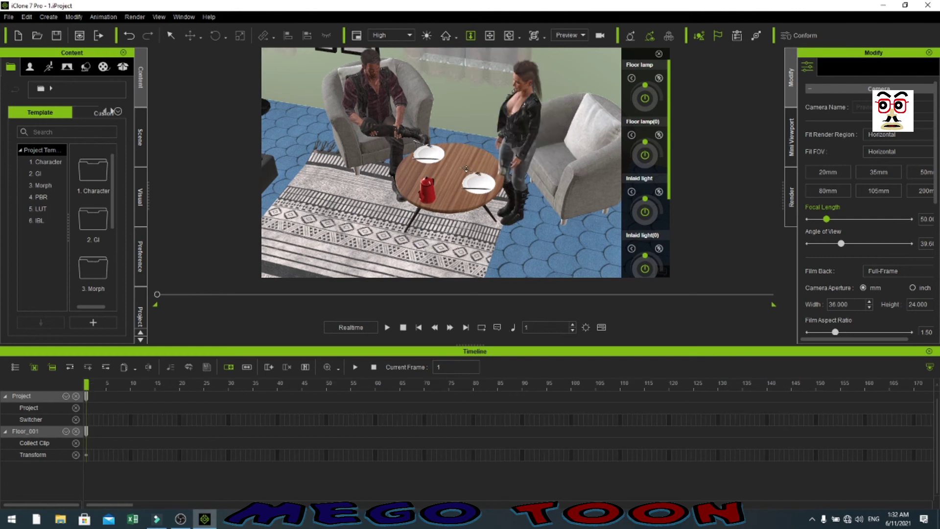
left_click(457, 184)
key("w")
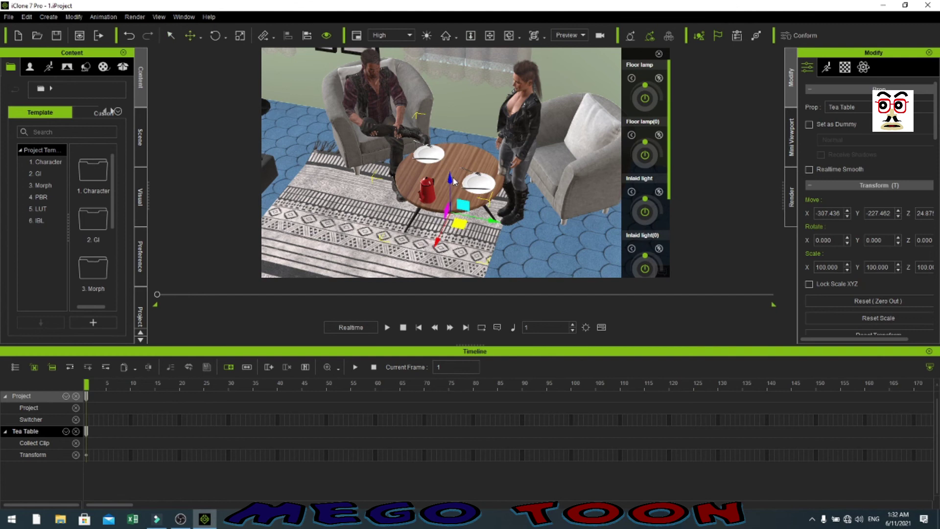
left_click_drag(435, 241, 429, 286)
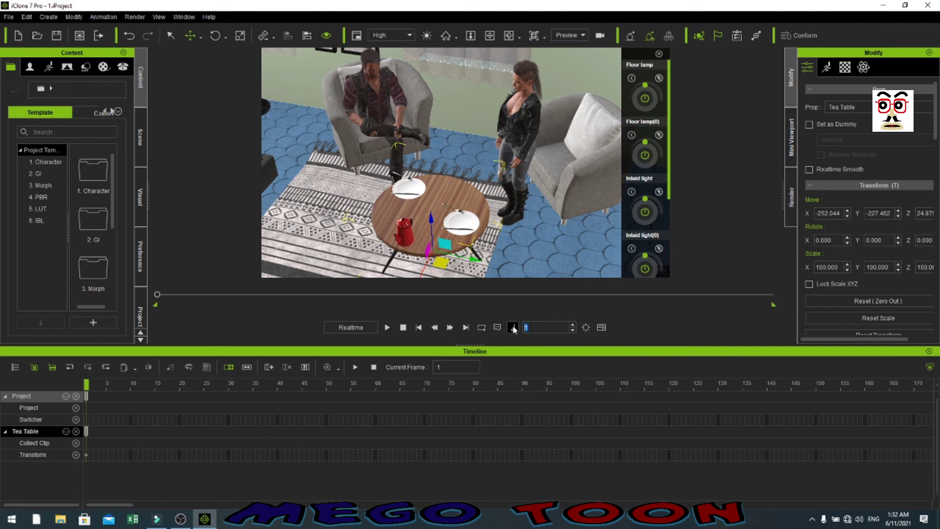
Jump to frame 175 and play through to frame 206 to check Jade's legs against the moved table.
type("175")
key("Return")
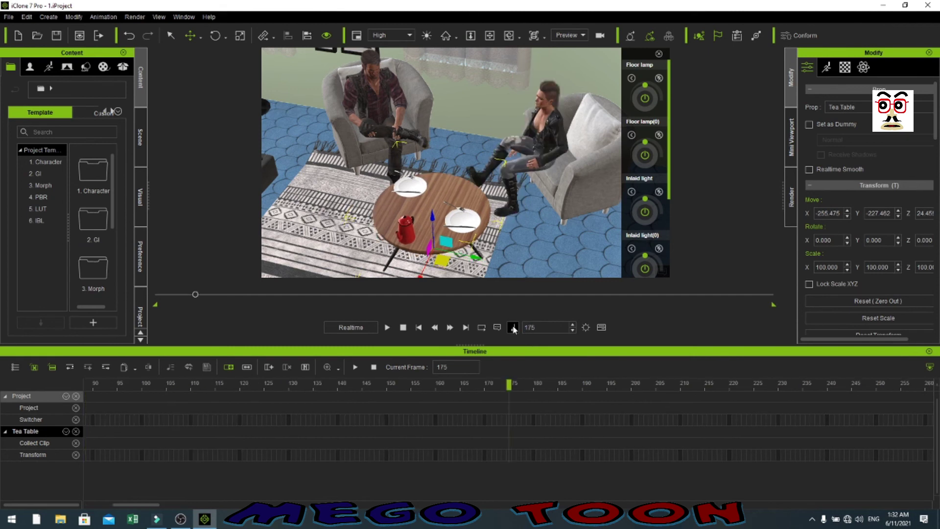
key("space")
key("space")
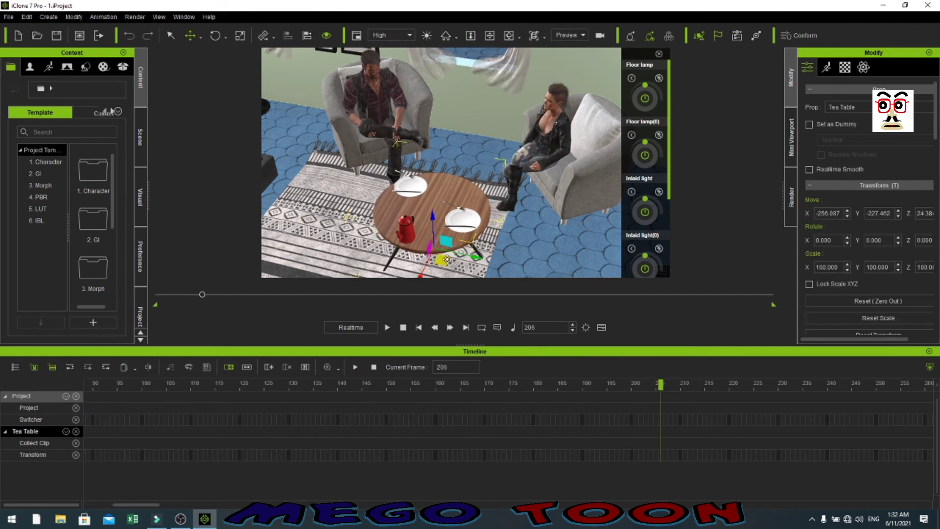
right_click_drag(448, 260, 475, 182)
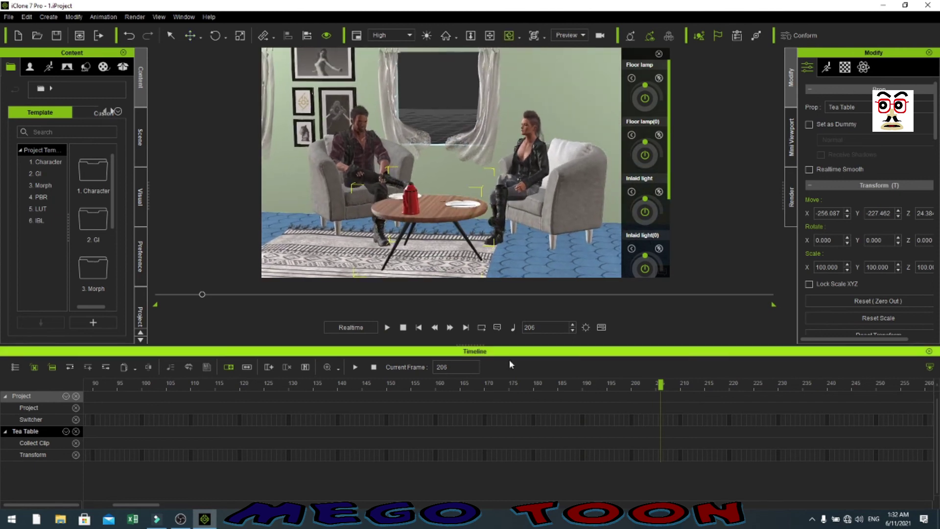
Replay the leg-crossing movement twice, from about frames 155 and 165, and inspect the table clearance from different angles.
left_click(412, 386)
key("space")
key("space")
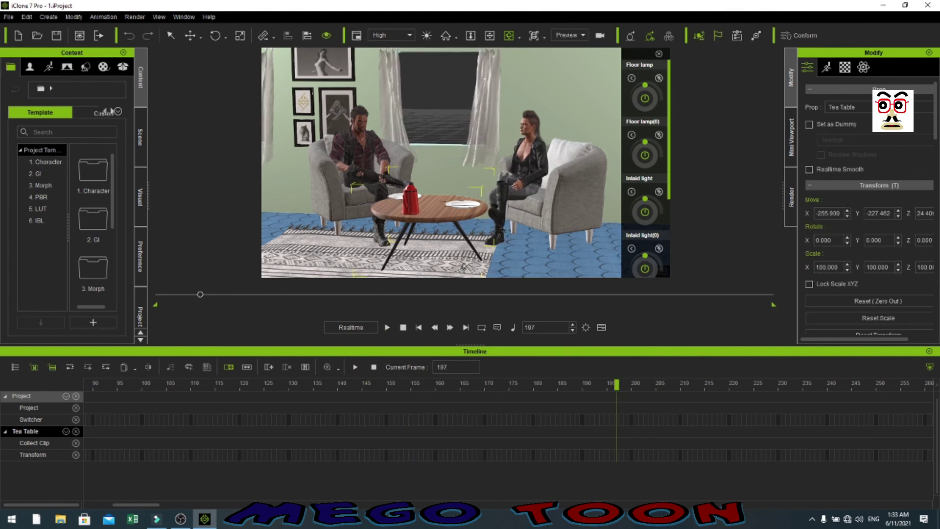
right_click_drag(456, 245, 451, 217)
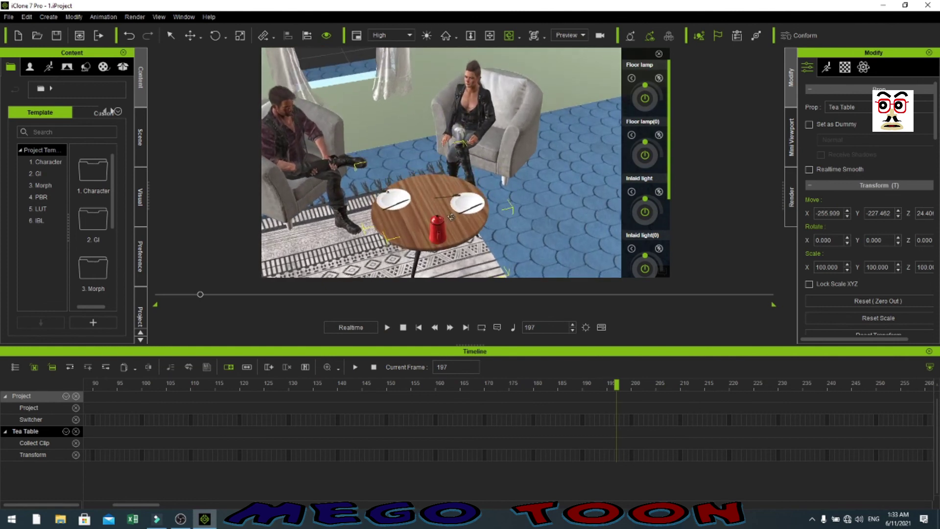
left_click(463, 384)
key("space")
key("space")
right_click_drag(472, 218, 458, 170)
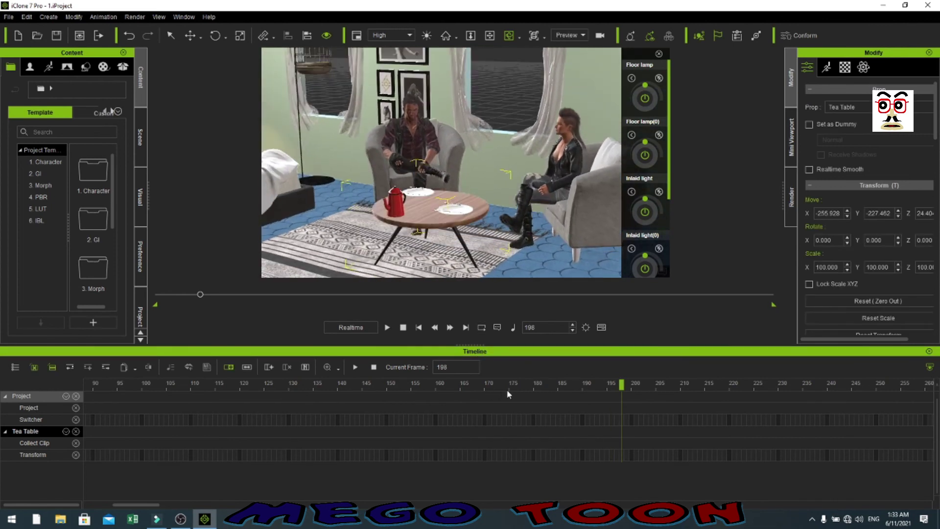
Step through the animation frame by frame from 169 to 182, watching Jade's boot pass the tea table.
left_click(478, 384)
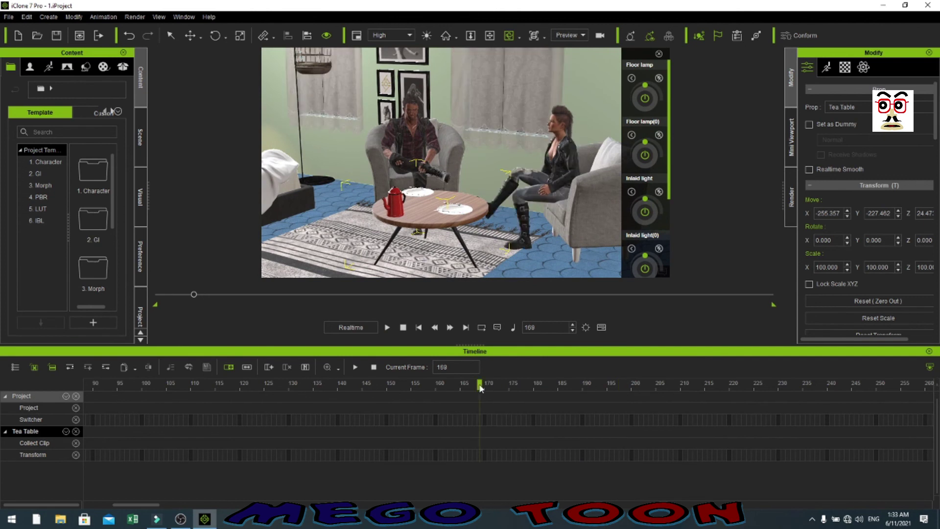
right_click_drag(536, 255, 484, 242)
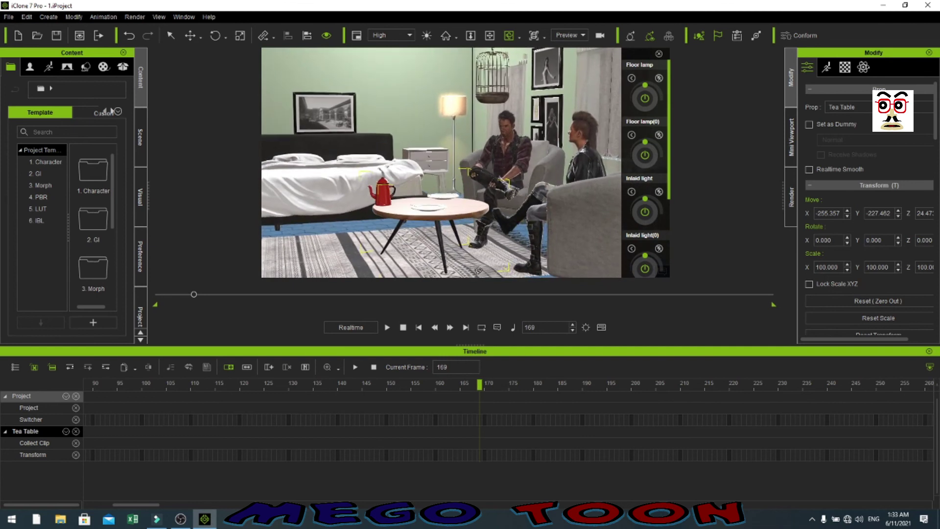
left_click(449, 328)
left_click(449, 328)
left_click(449, 328)
left_click(449, 328)
left_click(449, 328)
left_click(449, 328)
left_click(449, 327)
left_click(449, 328)
left_click(448, 327)
left_click(449, 328)
left_click(449, 328)
left_click(449, 328)
left_click(449, 328)
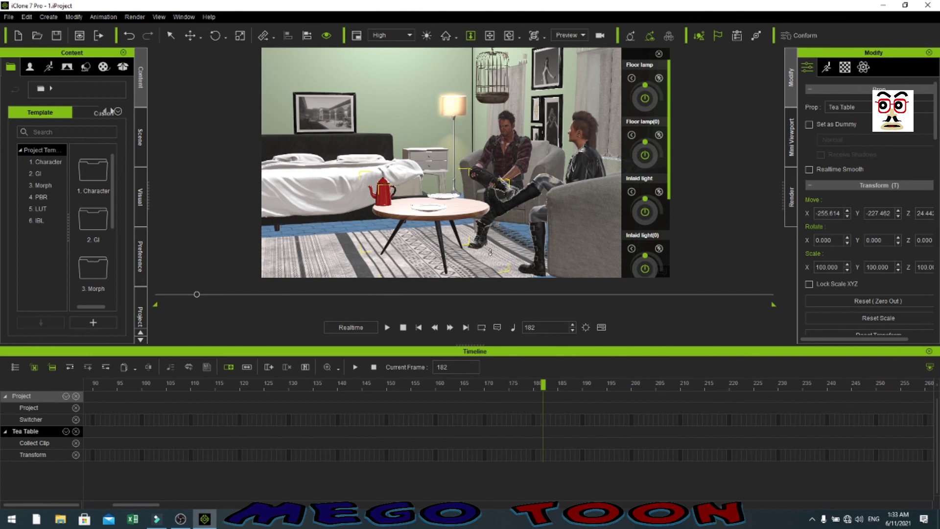
Examine the table edge up close while stepping frame by frame from 182 to 194.
scroll(507, 254, "up", 3)
right_click_drag(506, 254, 470, 260)
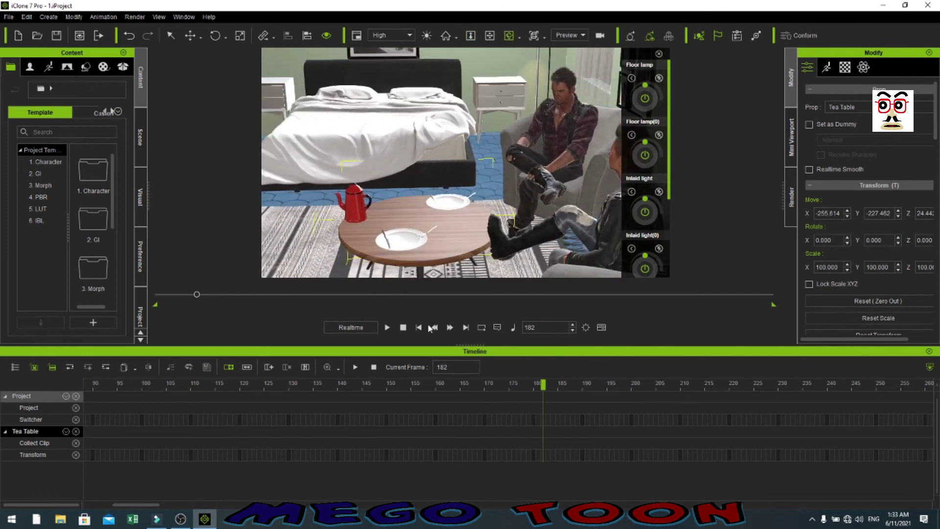
left_click(450, 328)
left_click(450, 328)
left_click(450, 328)
left_click(450, 328)
left_click(450, 328)
left_click(450, 328)
left_click(450, 328)
left_click(450, 328)
left_click(450, 328)
left_click(450, 328)
left_click(450, 328)
left_click(450, 328)
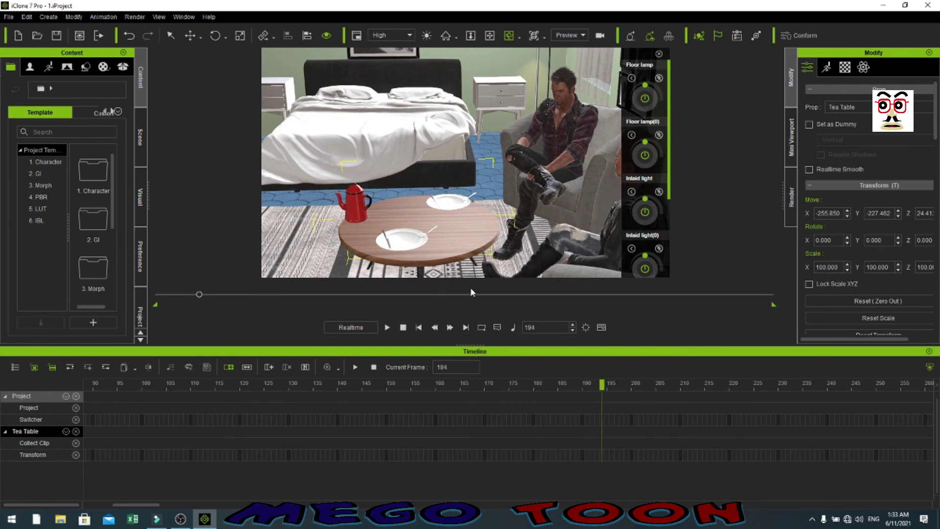
Play the whole animation from frame 1 in a frontal view of both avatars, then replay its opening and pause at frame 32.
scroll(486, 250, "down", 5)
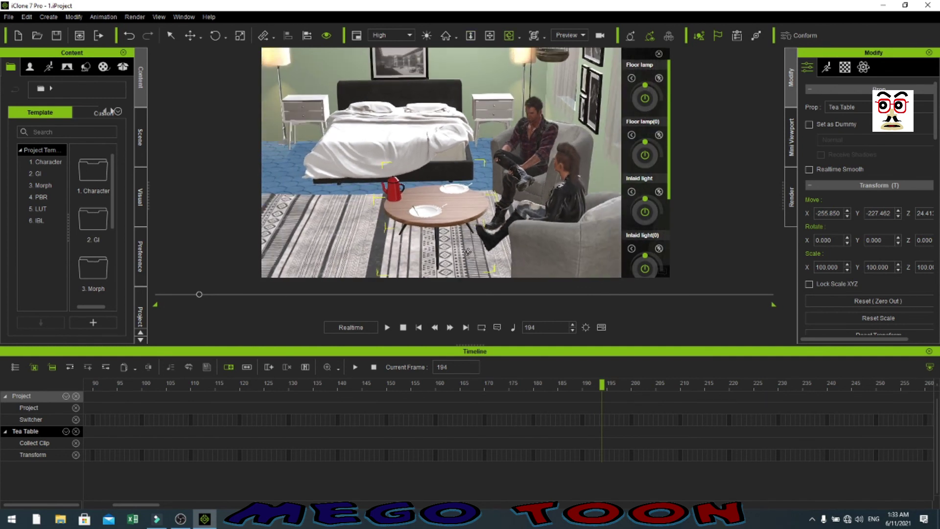
right_click_drag(468, 251, 492, 262)
mouse_move(492, 262)
middle_mouse_down()
mouse_move(492, 251)
mouse_move(495, 267)
middle_mouse_up()
right_click_drag(495, 266, 495, 237)
mouse_move(497, 251)
middle_mouse_down()
mouse_move(501, 240)
mouse_move(501, 249)
middle_mouse_up()
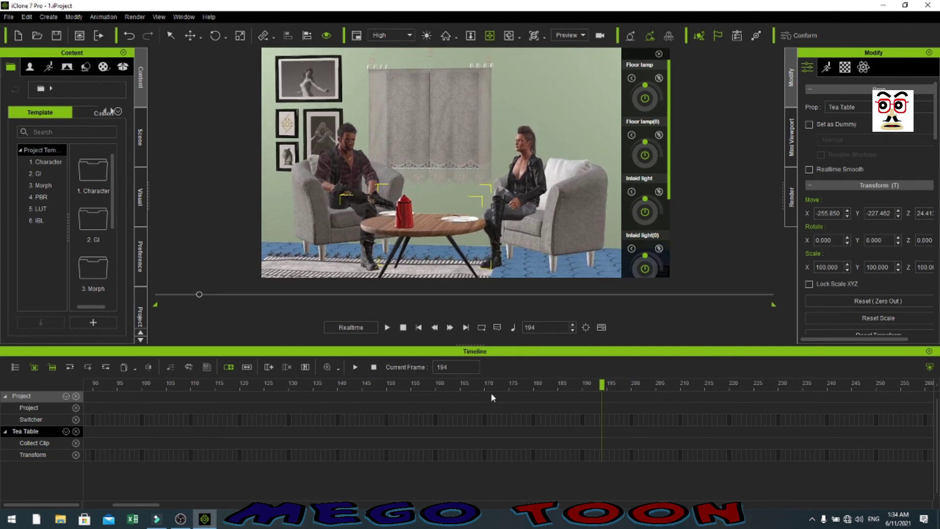
left_click(403, 328)
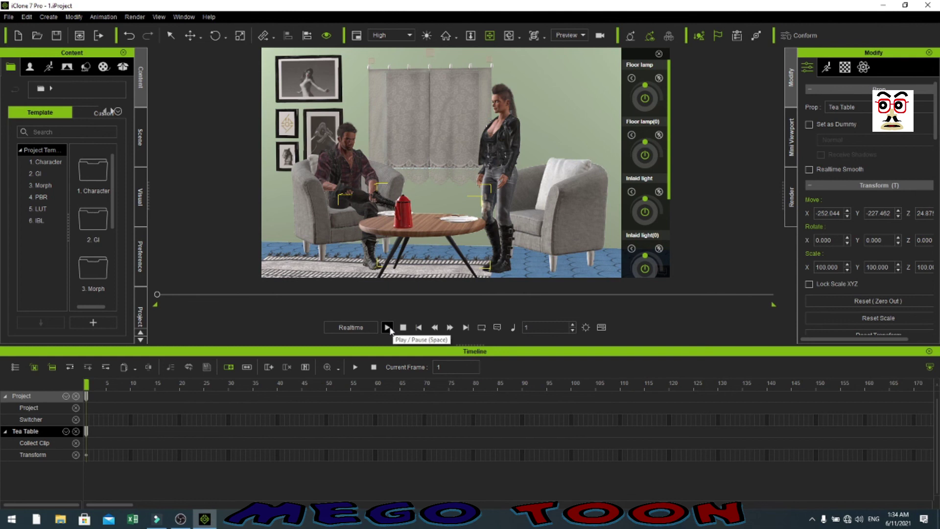
left_click(388, 328)
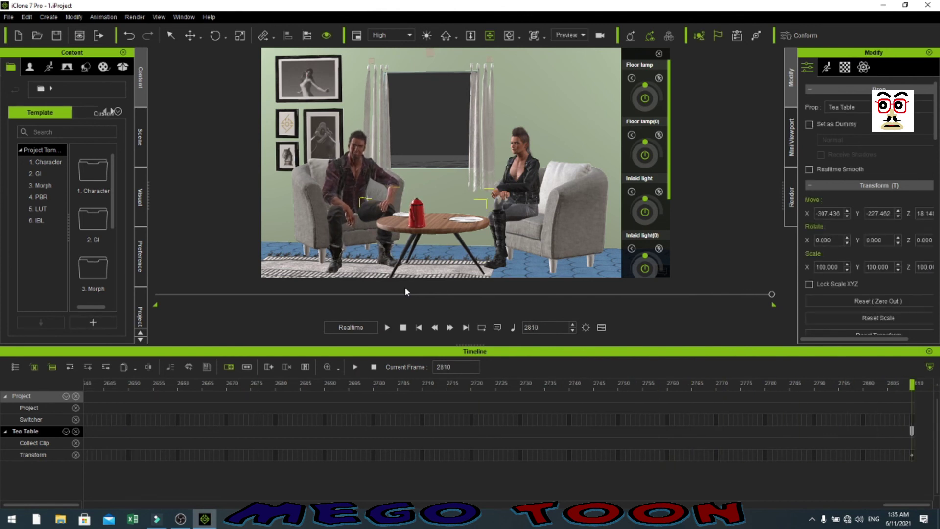
key("space")
key("space")
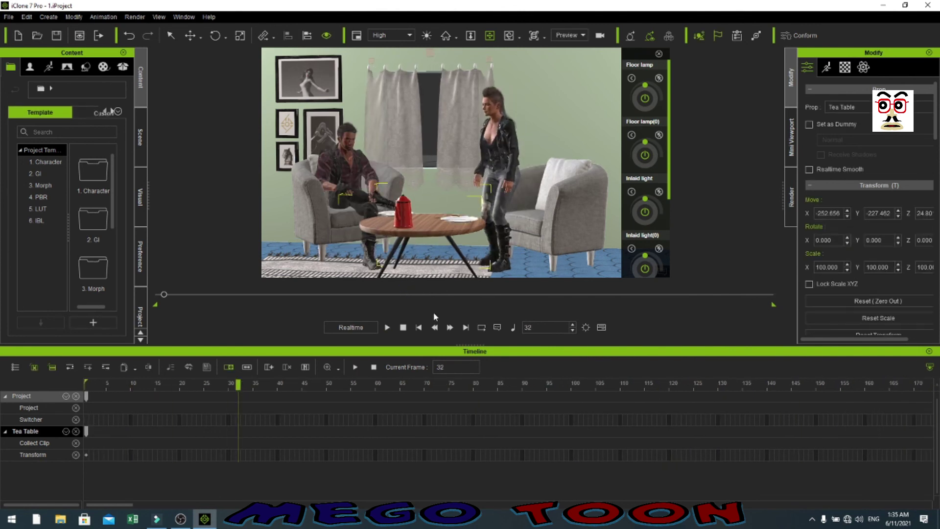